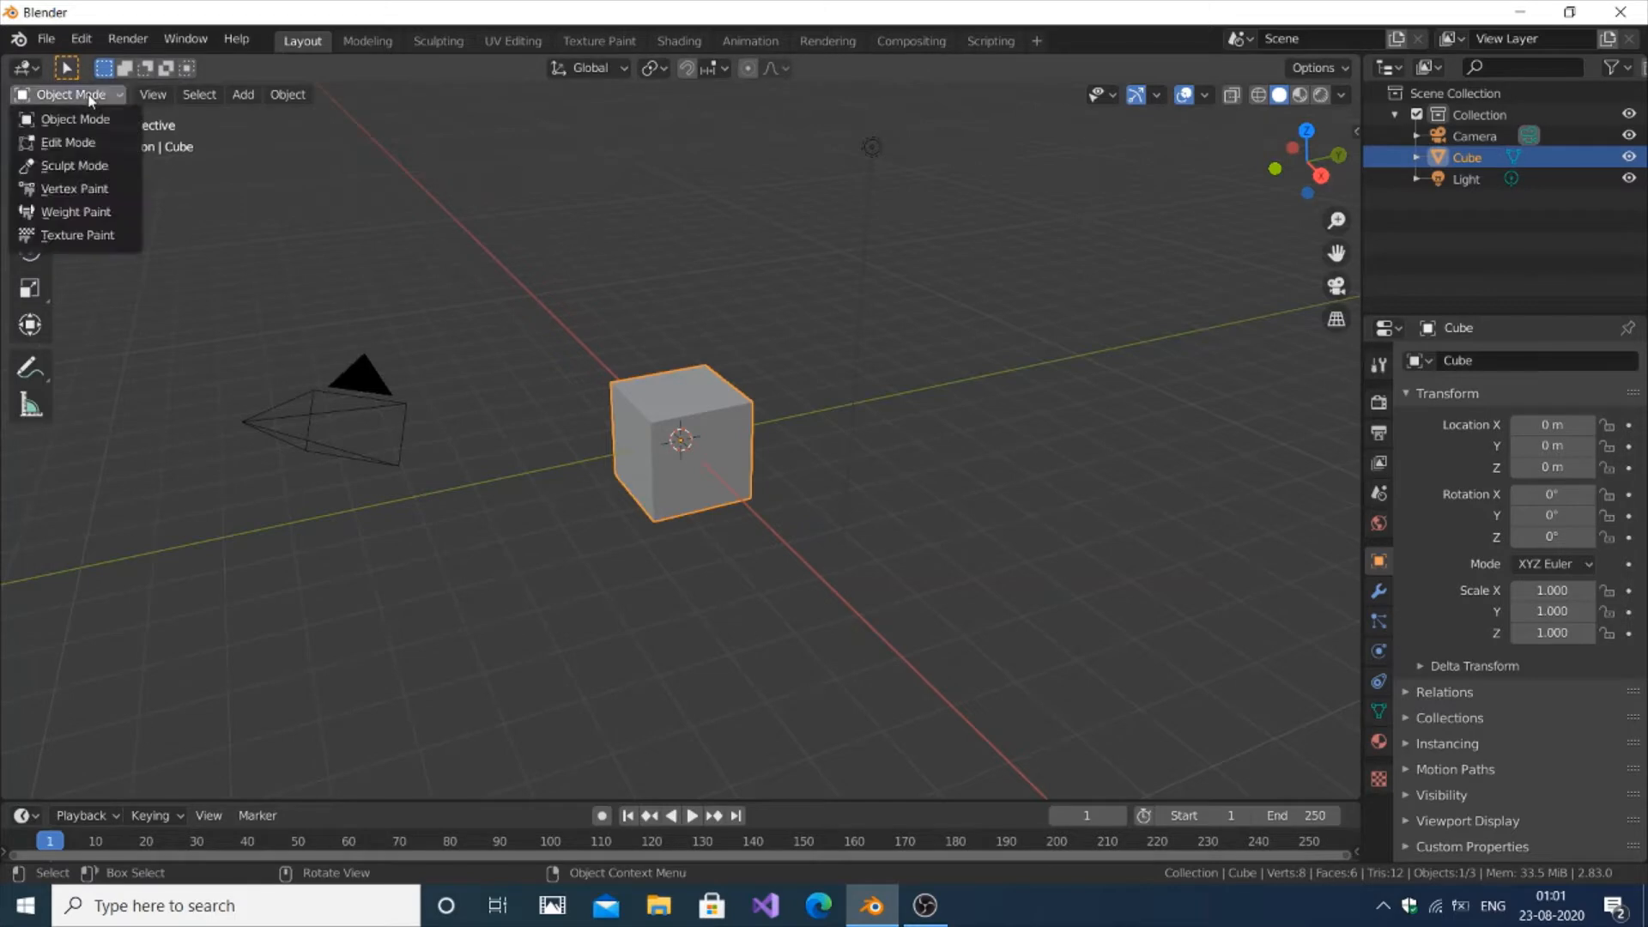
Switch the cube to Edit Mode and add one vertical loop cut through its middle, dividing the front and top faces
click(65, 139)
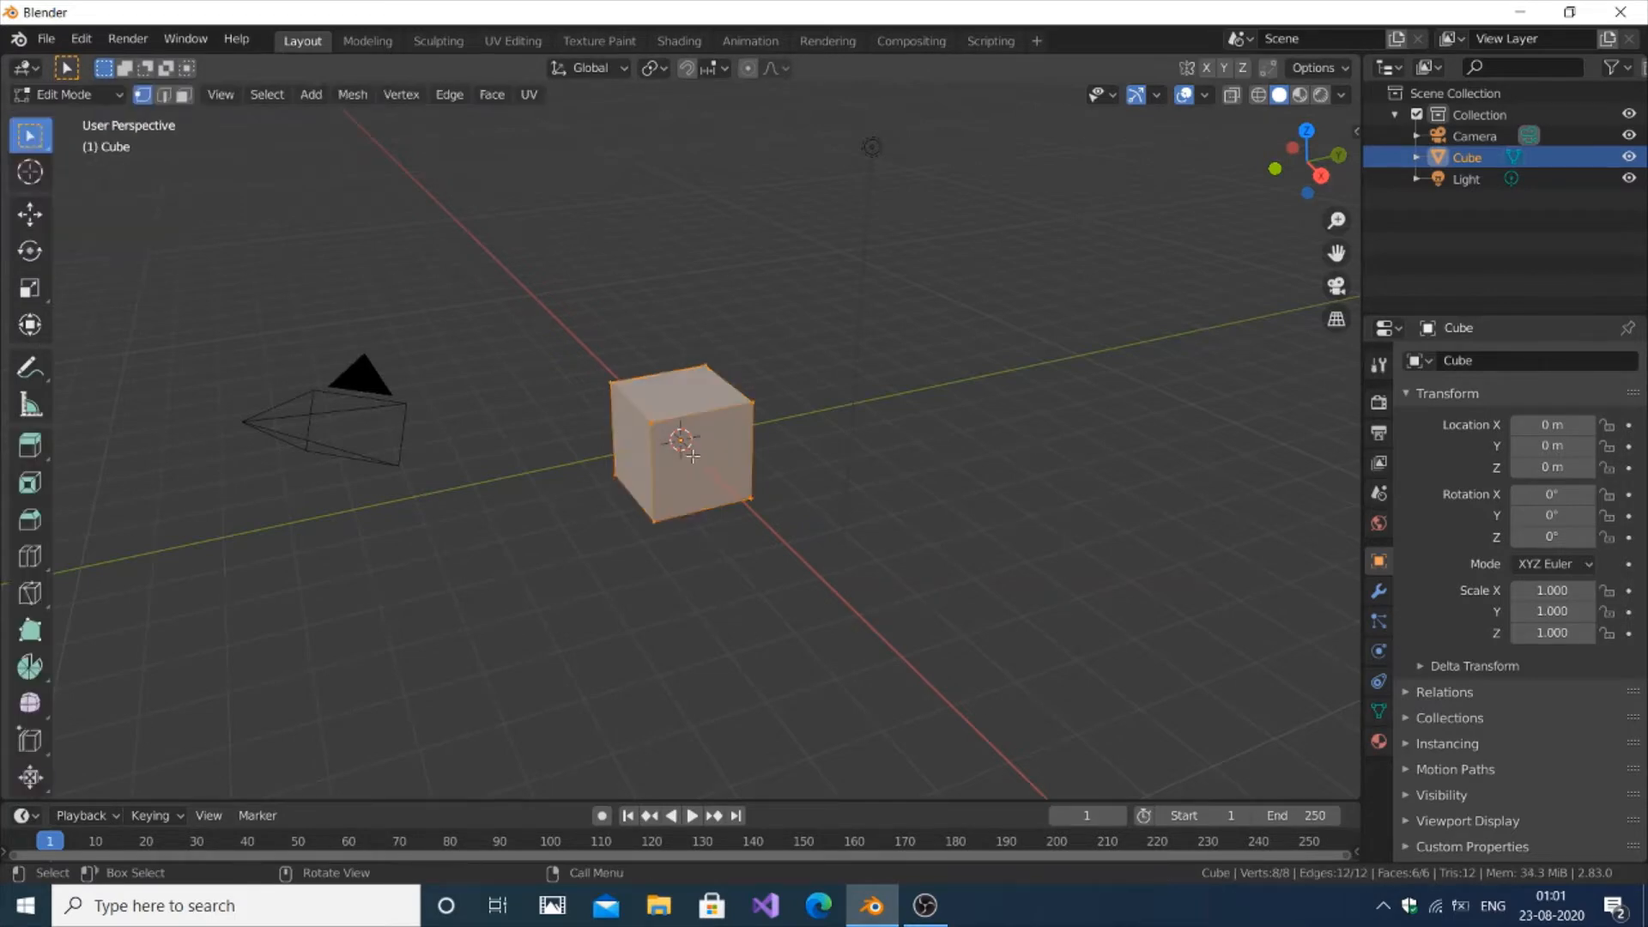
key(ctrl)
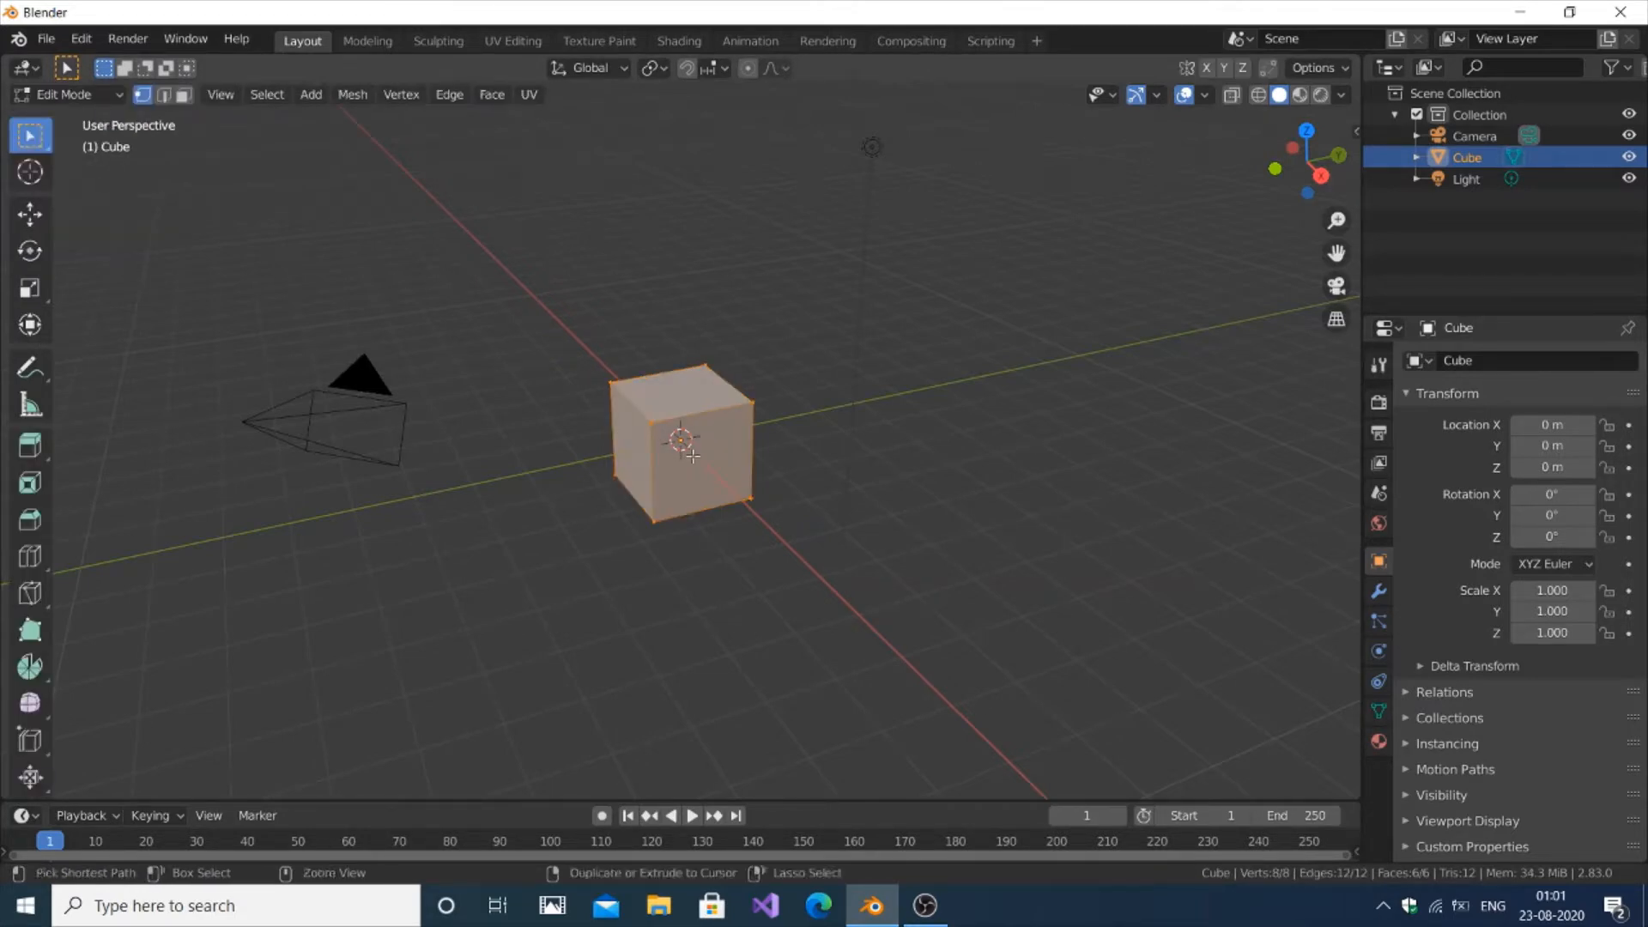
key(ctrl+r)
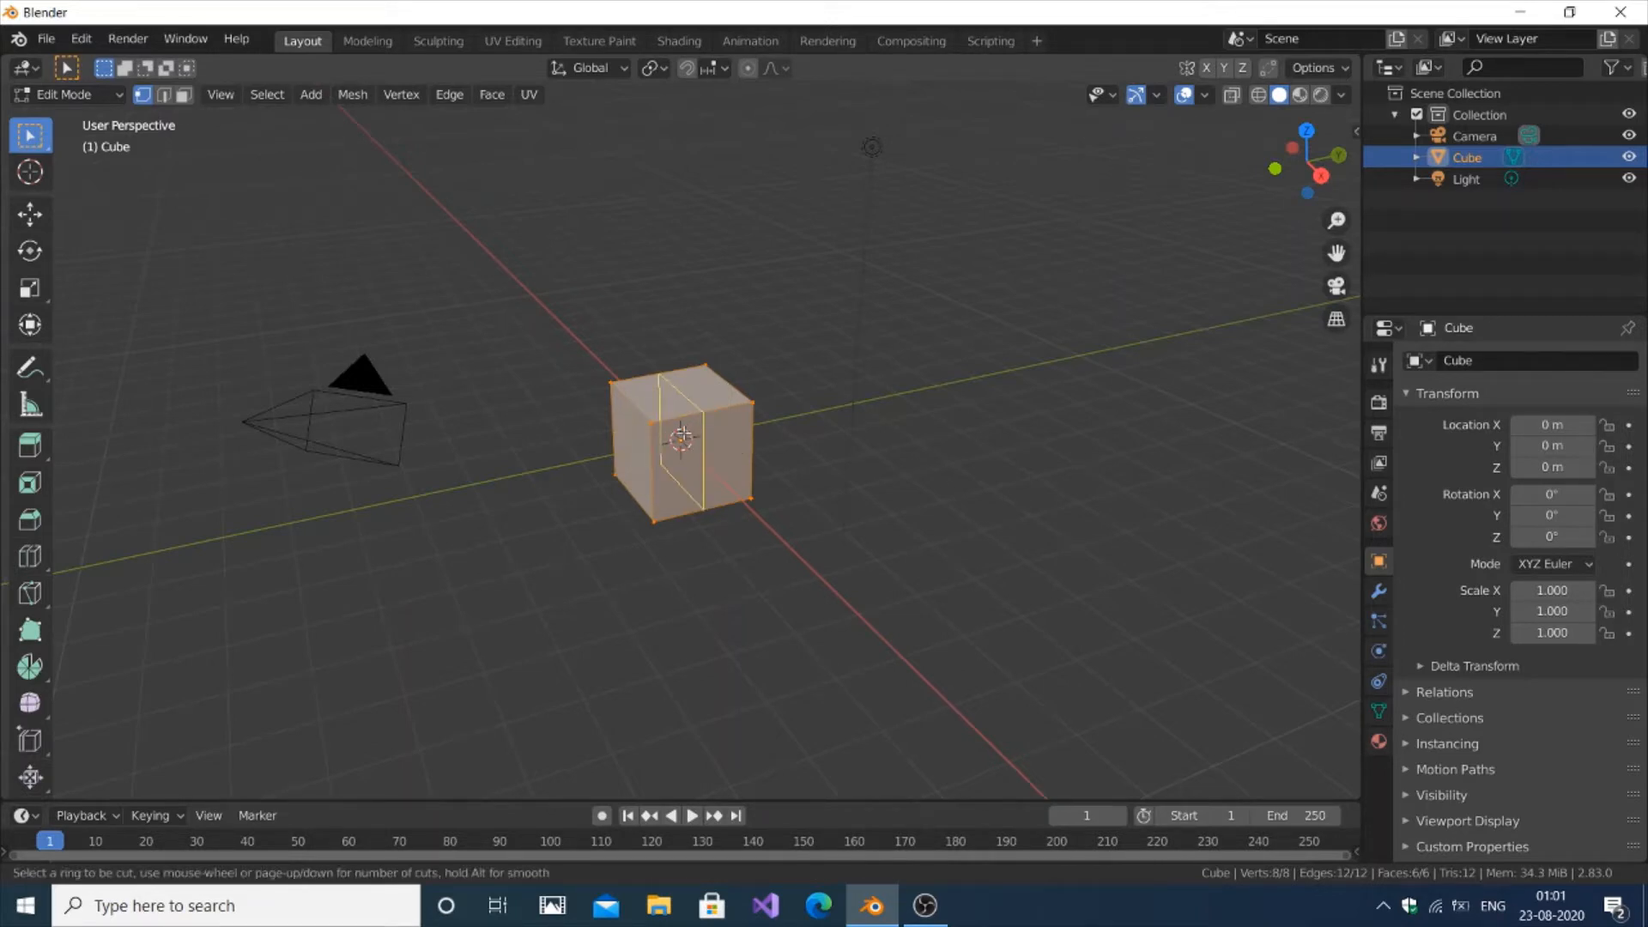
click(682, 436)
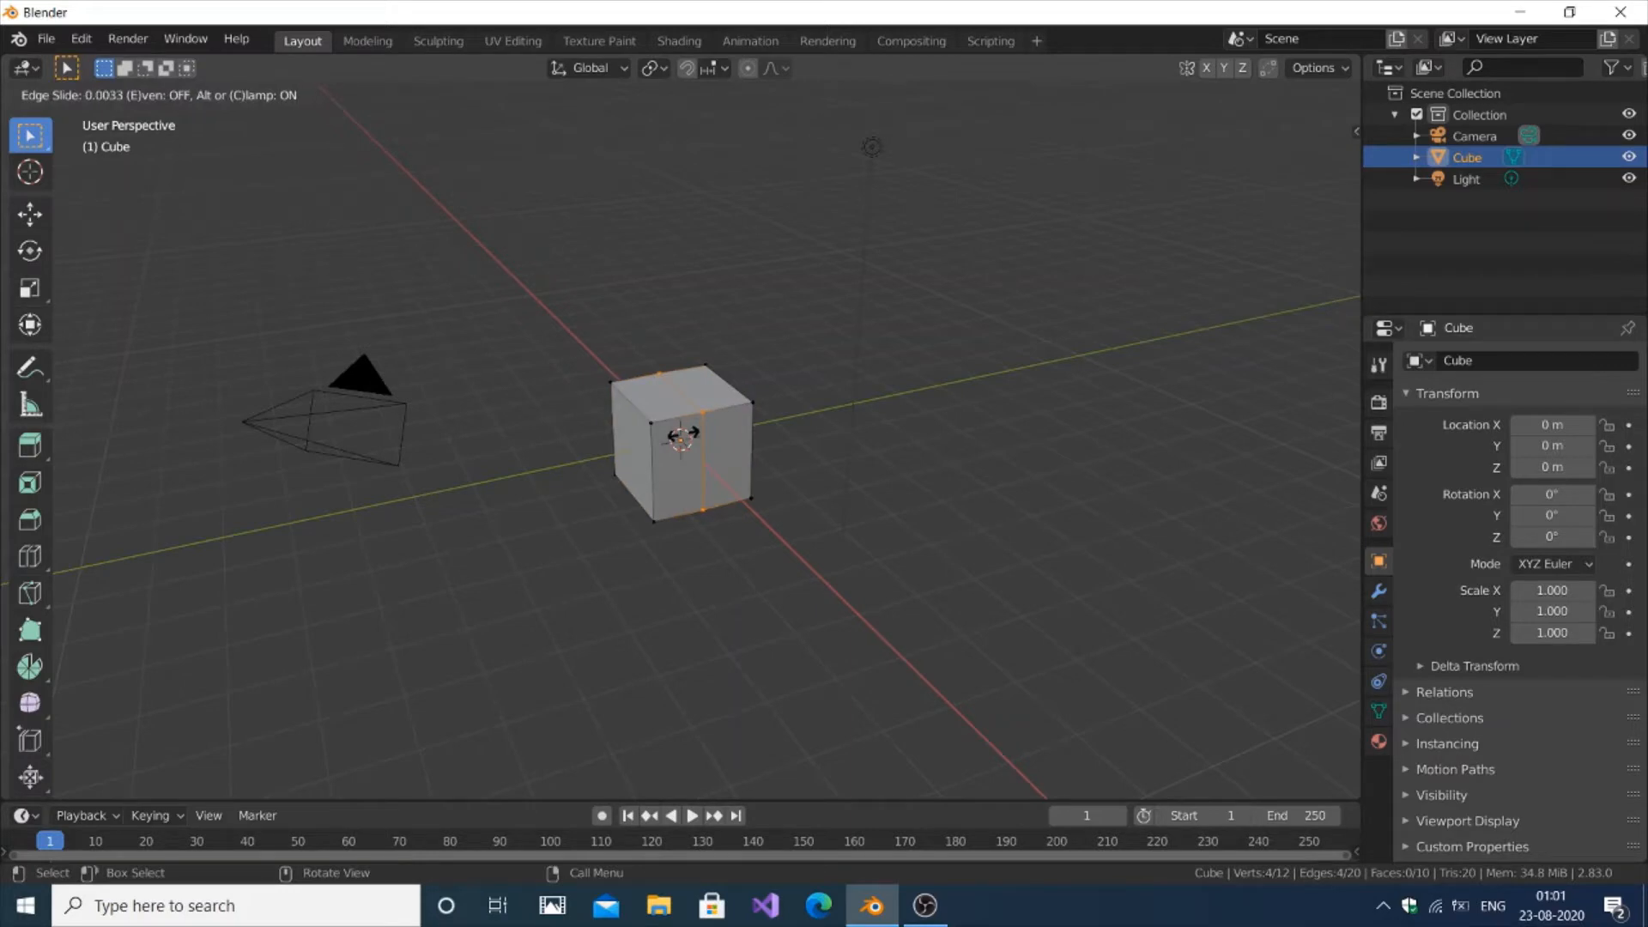
click(682, 437)
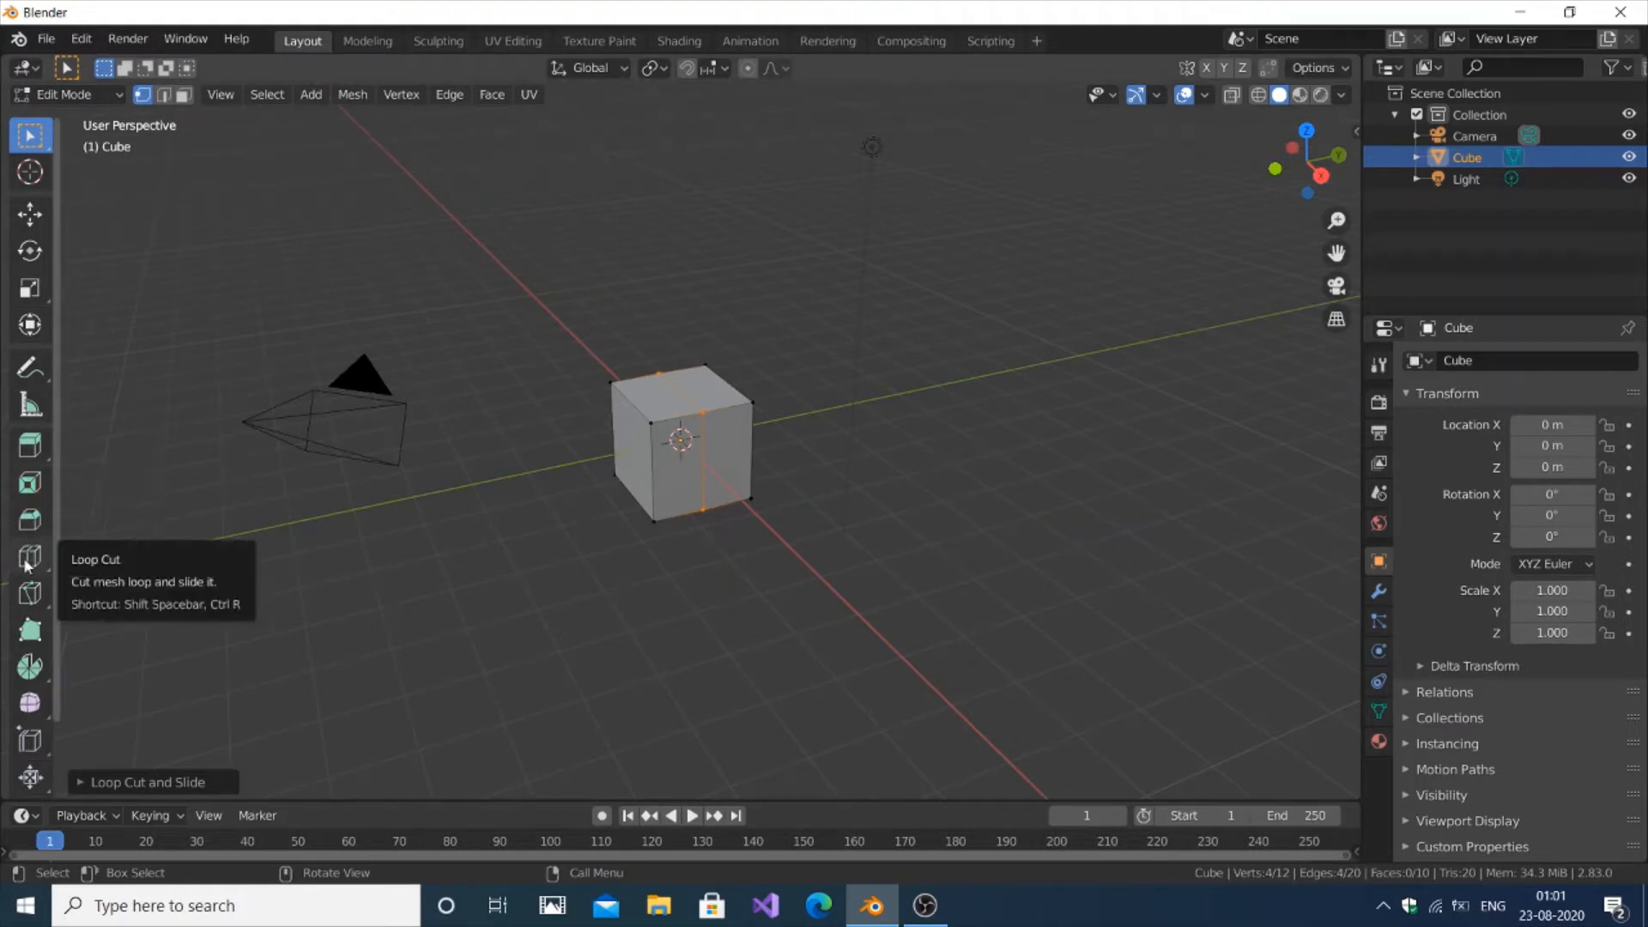
click(840, 679)
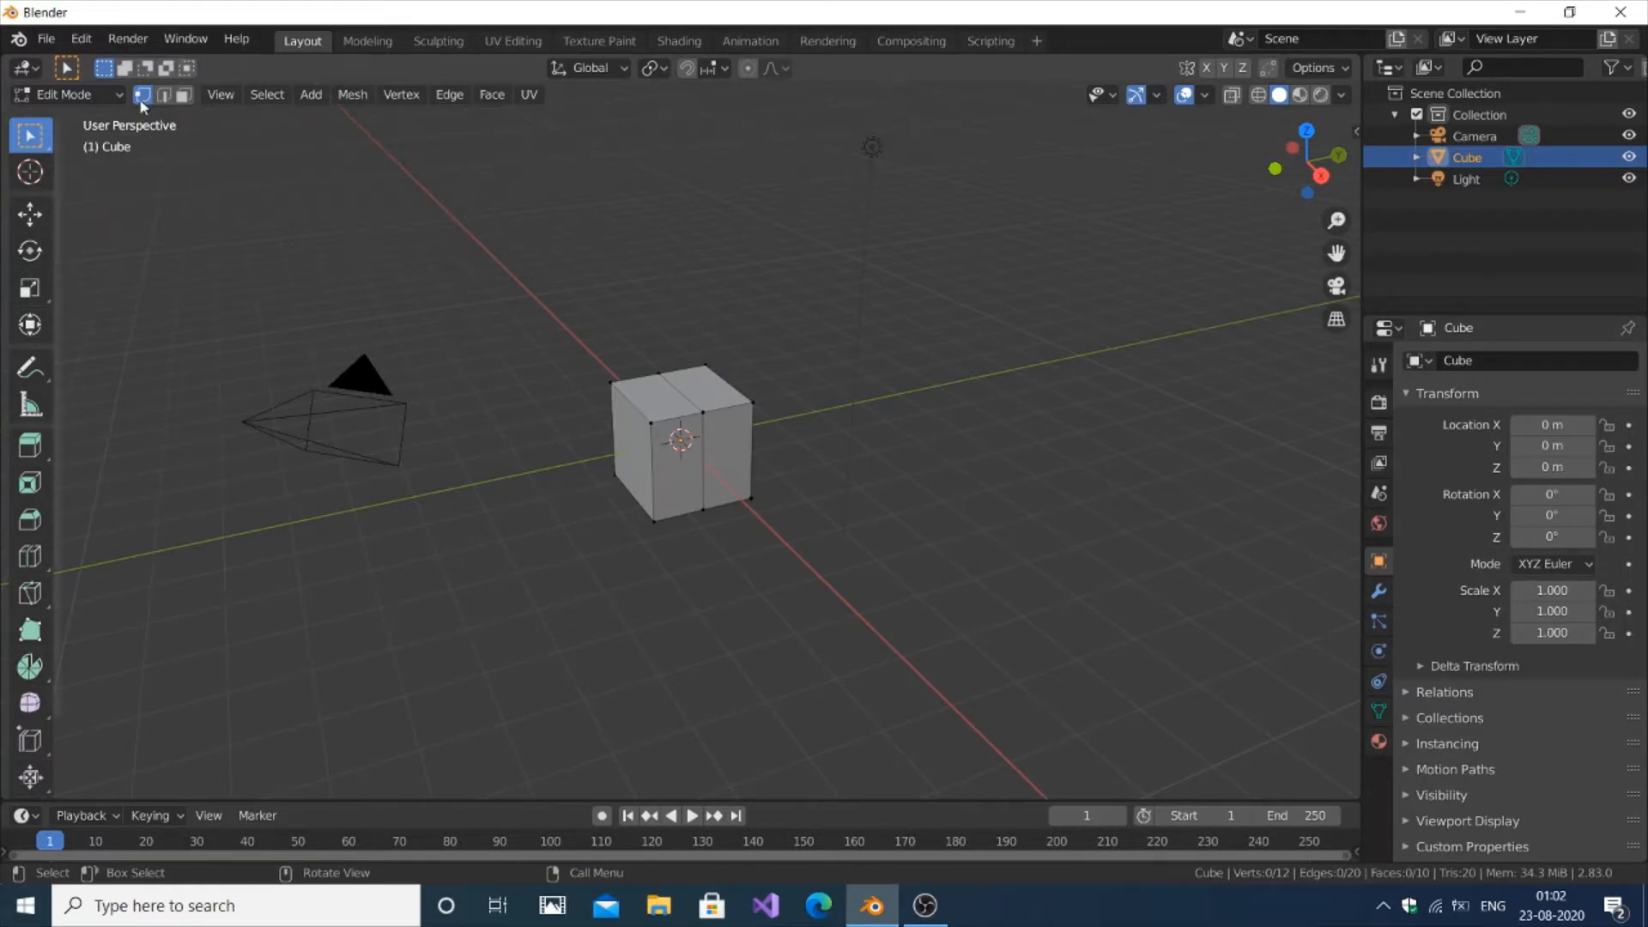
Move the two front-face vertices of the loop cut outward along the X axis by about 0.79 m to form a ridge
click(701, 413)
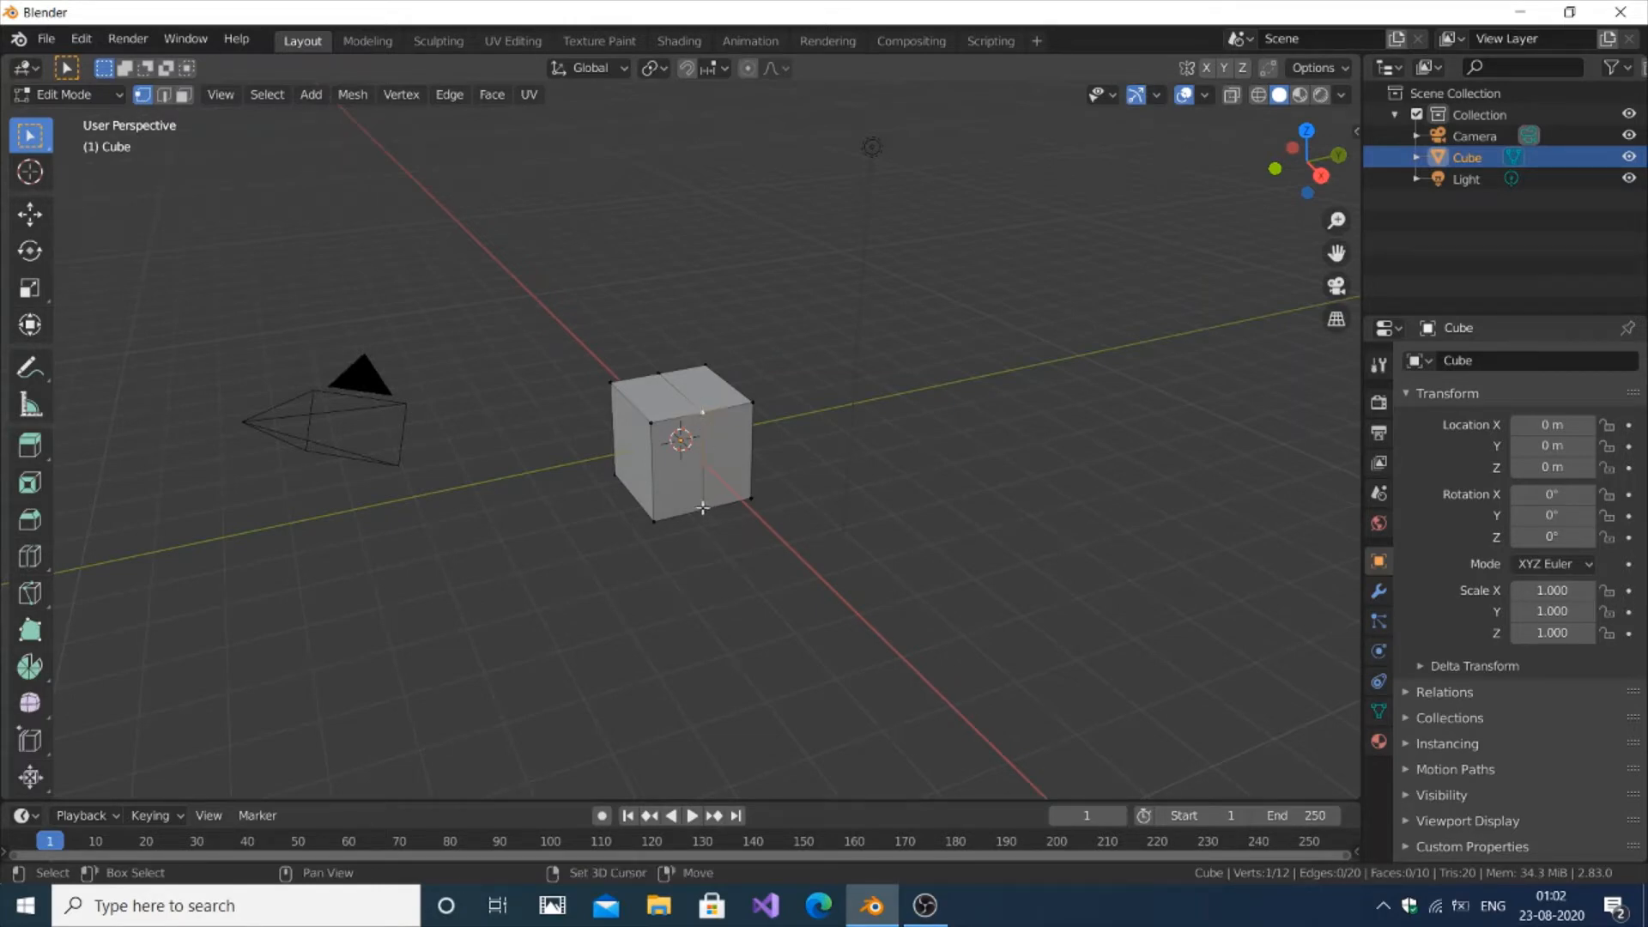
shift+click(702, 509)
key(g)
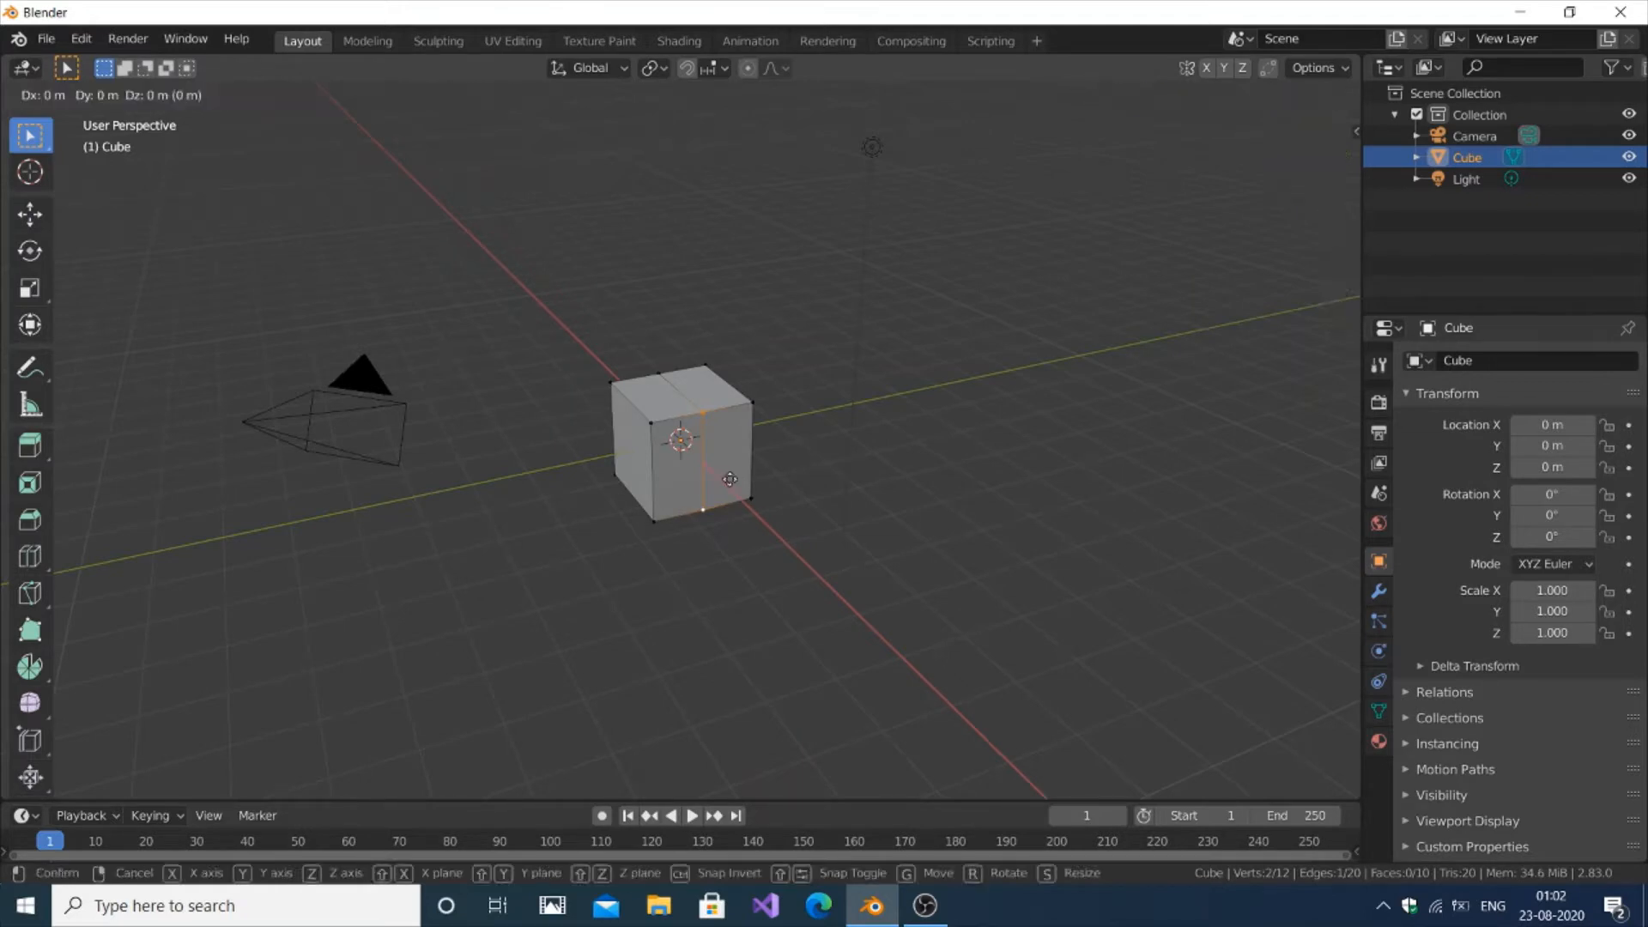
key(x)
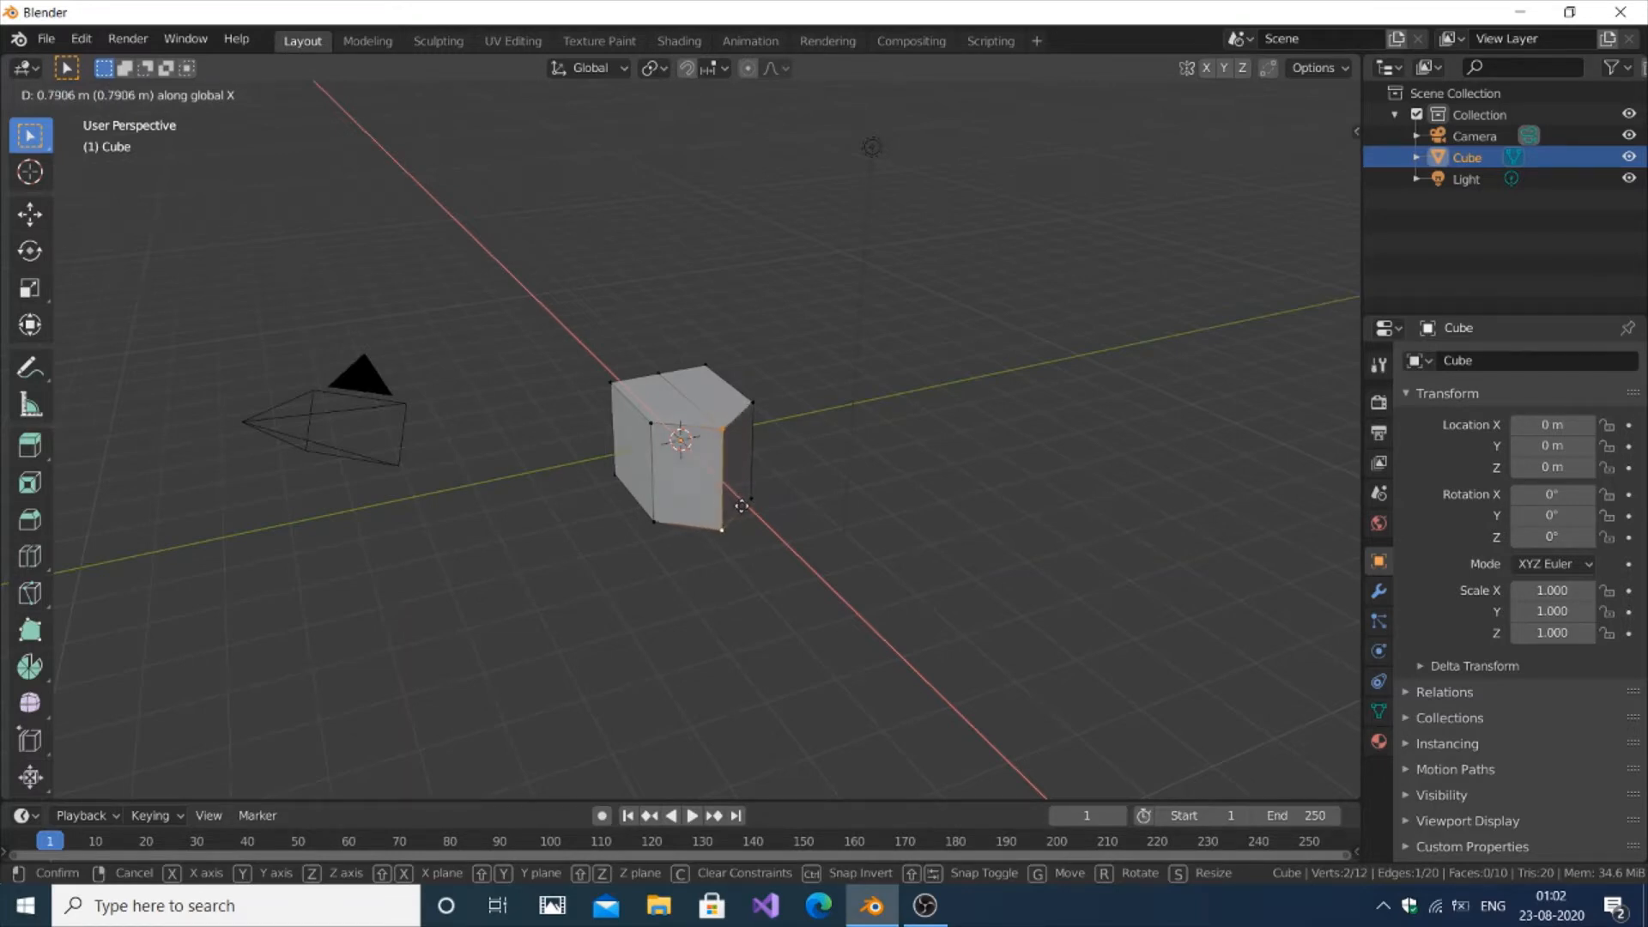
click(742, 507)
Scale the cube into a tall, thin blade with X scale about 0.280 and Z scale about 4.390
middle_drag(940, 451, 886, 453)
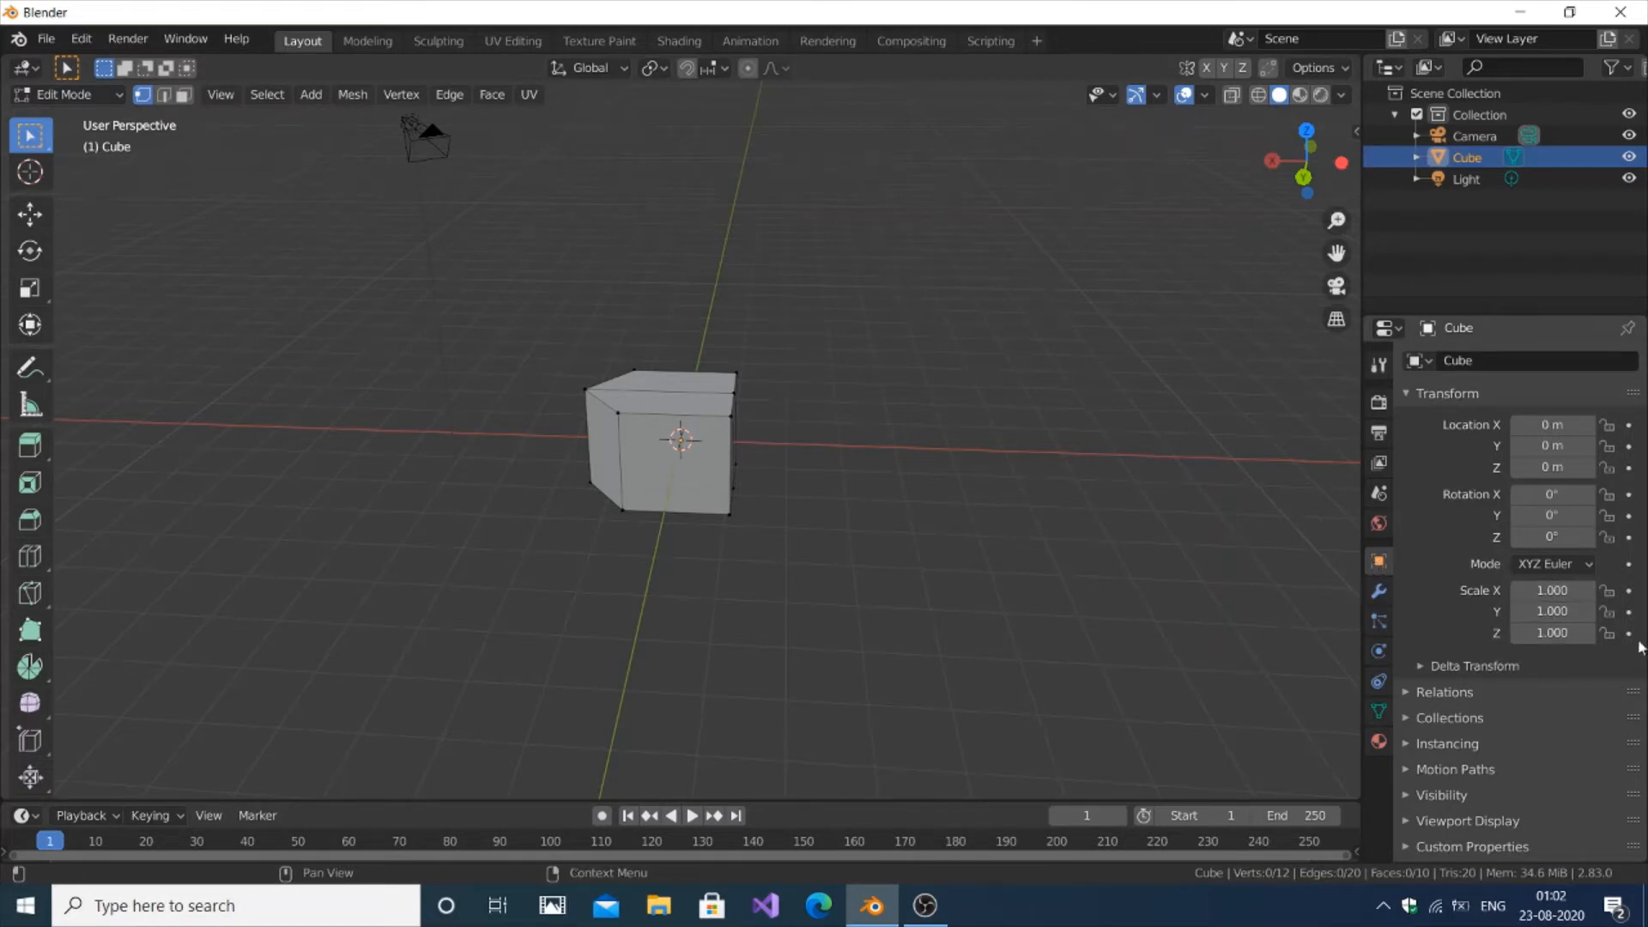
drag(1551, 590, 1443, 590)
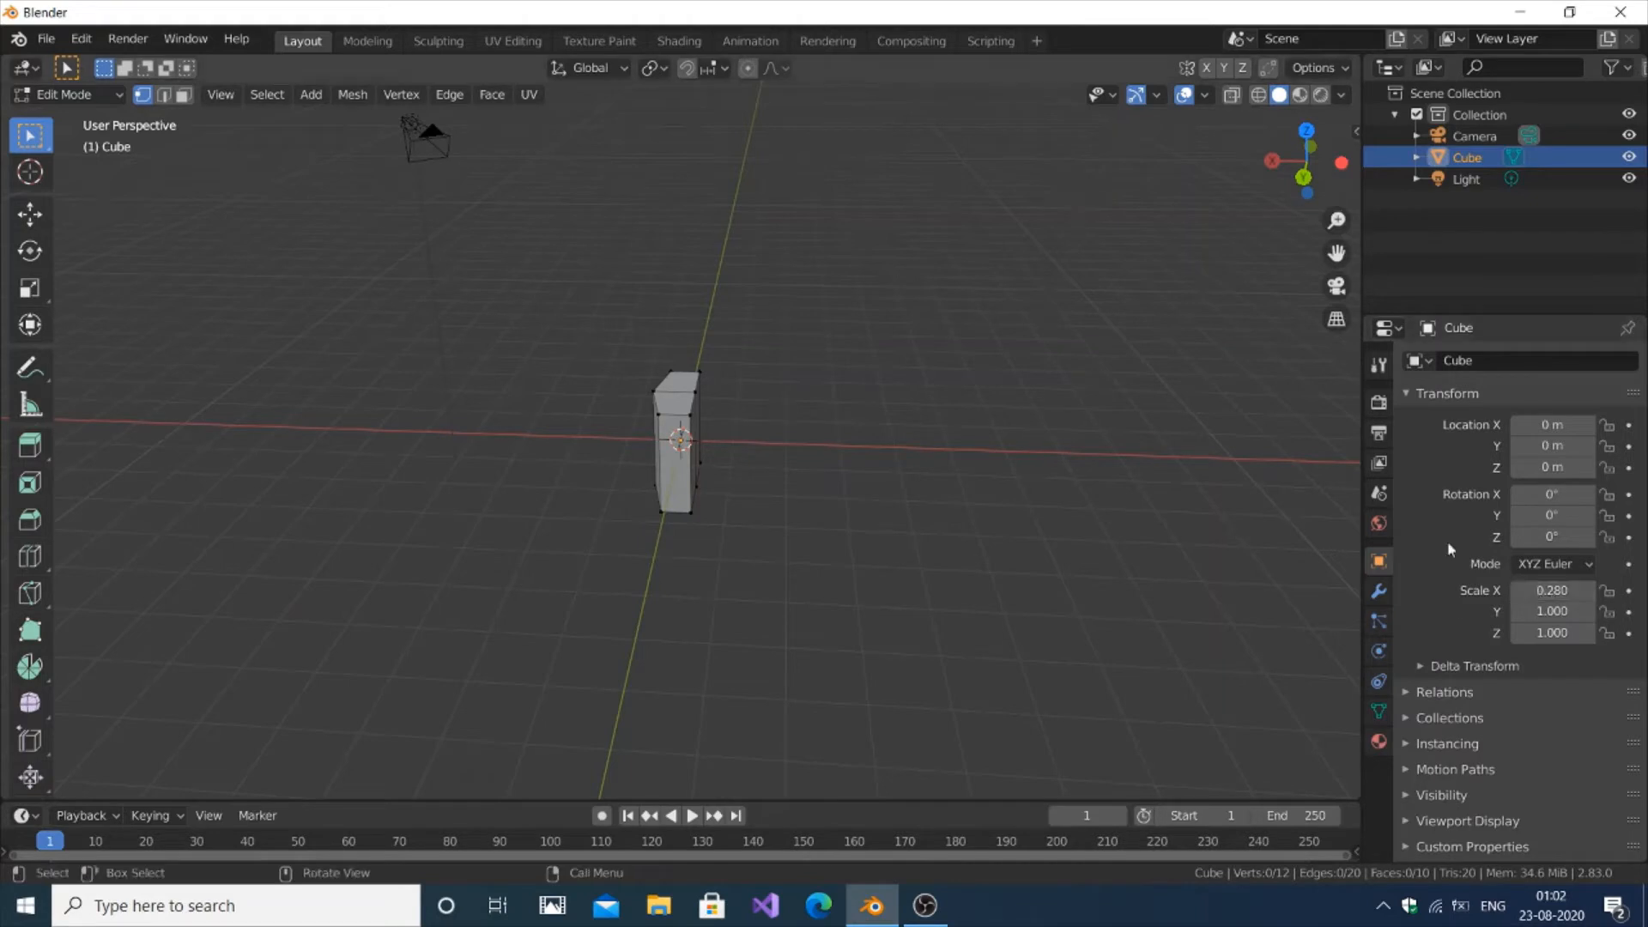
drag(1552, 633, 1647, 633)
middle_drag(899, 444, 868, 474)
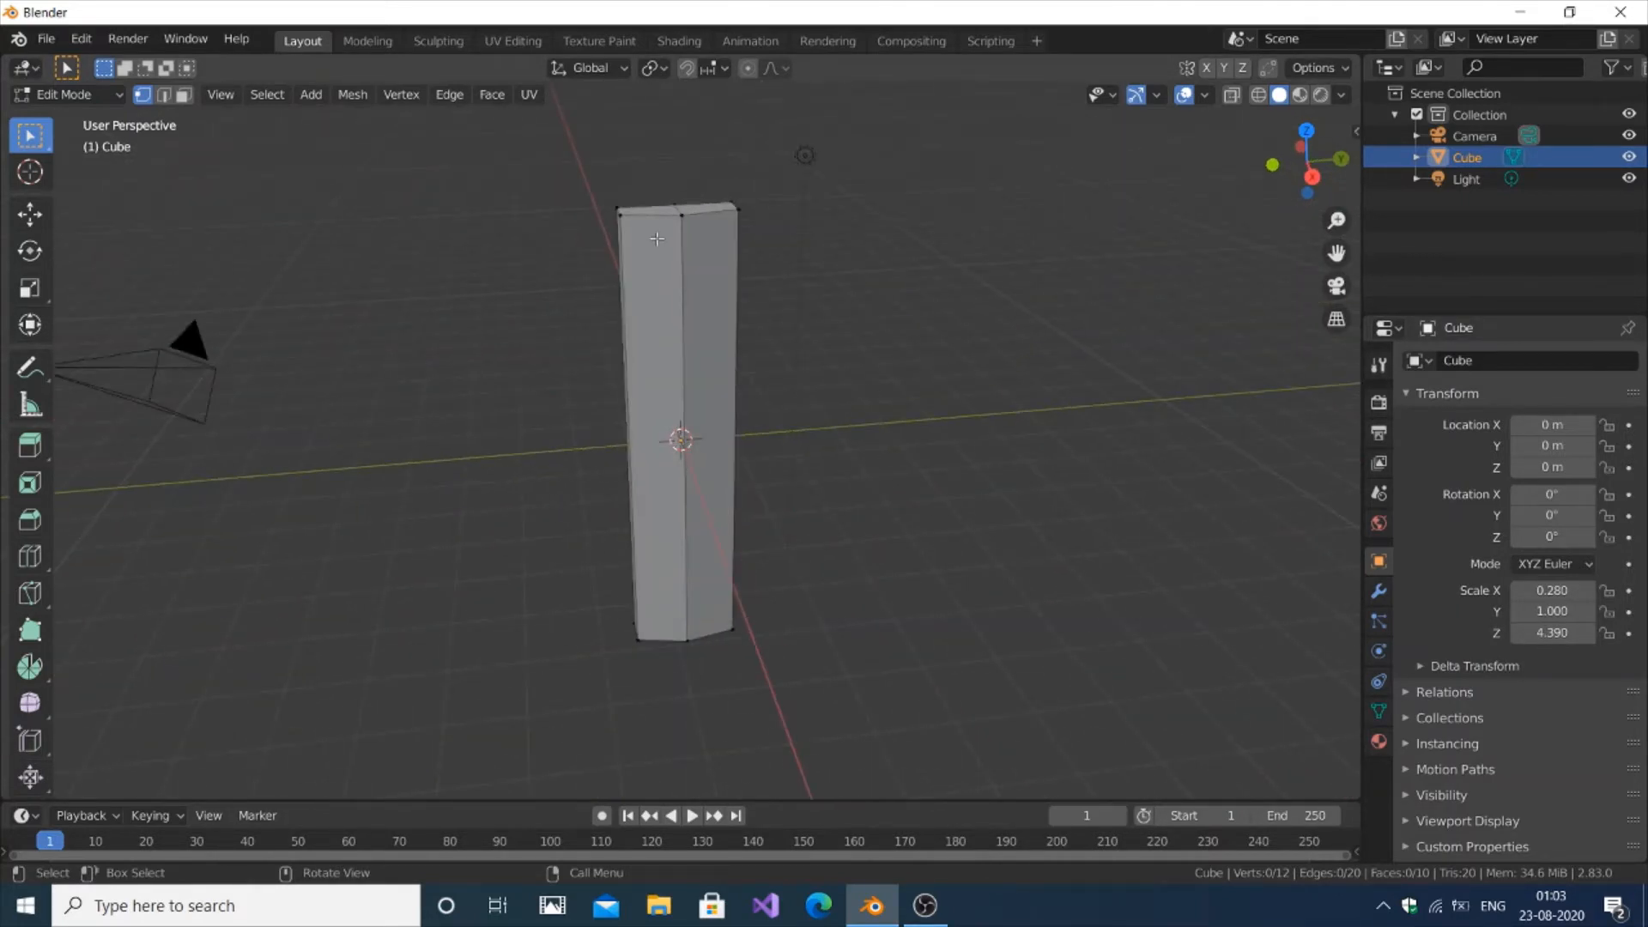
Add a Bevel modifier to the blade and set its profile to 0.55
click(1379, 592)
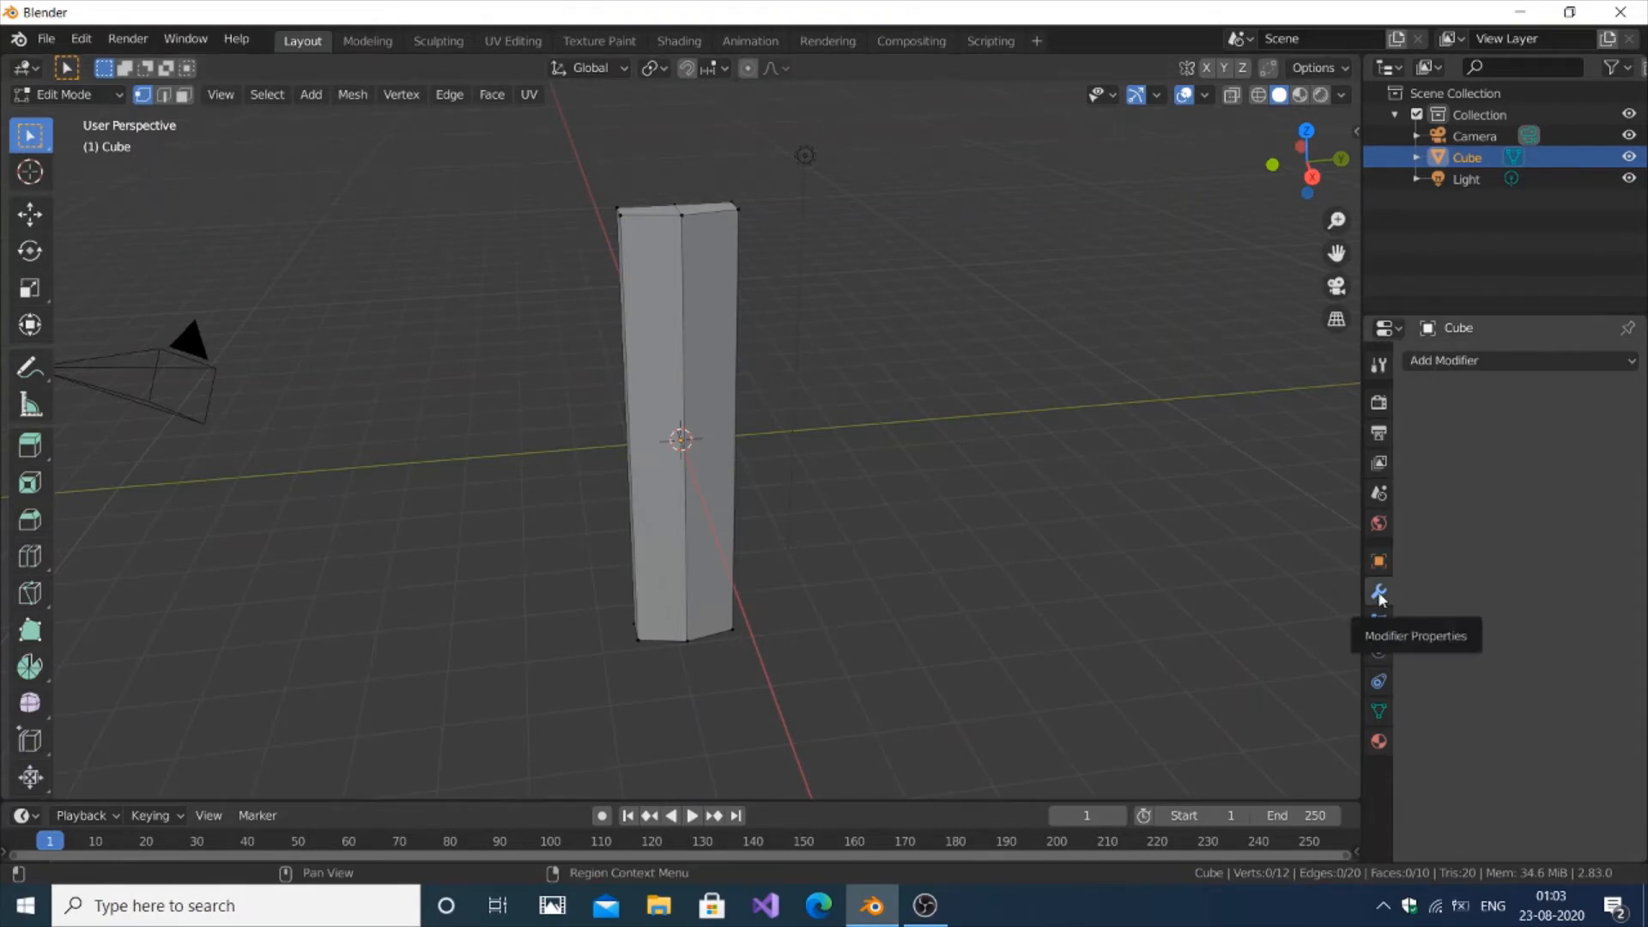
click(1485, 361)
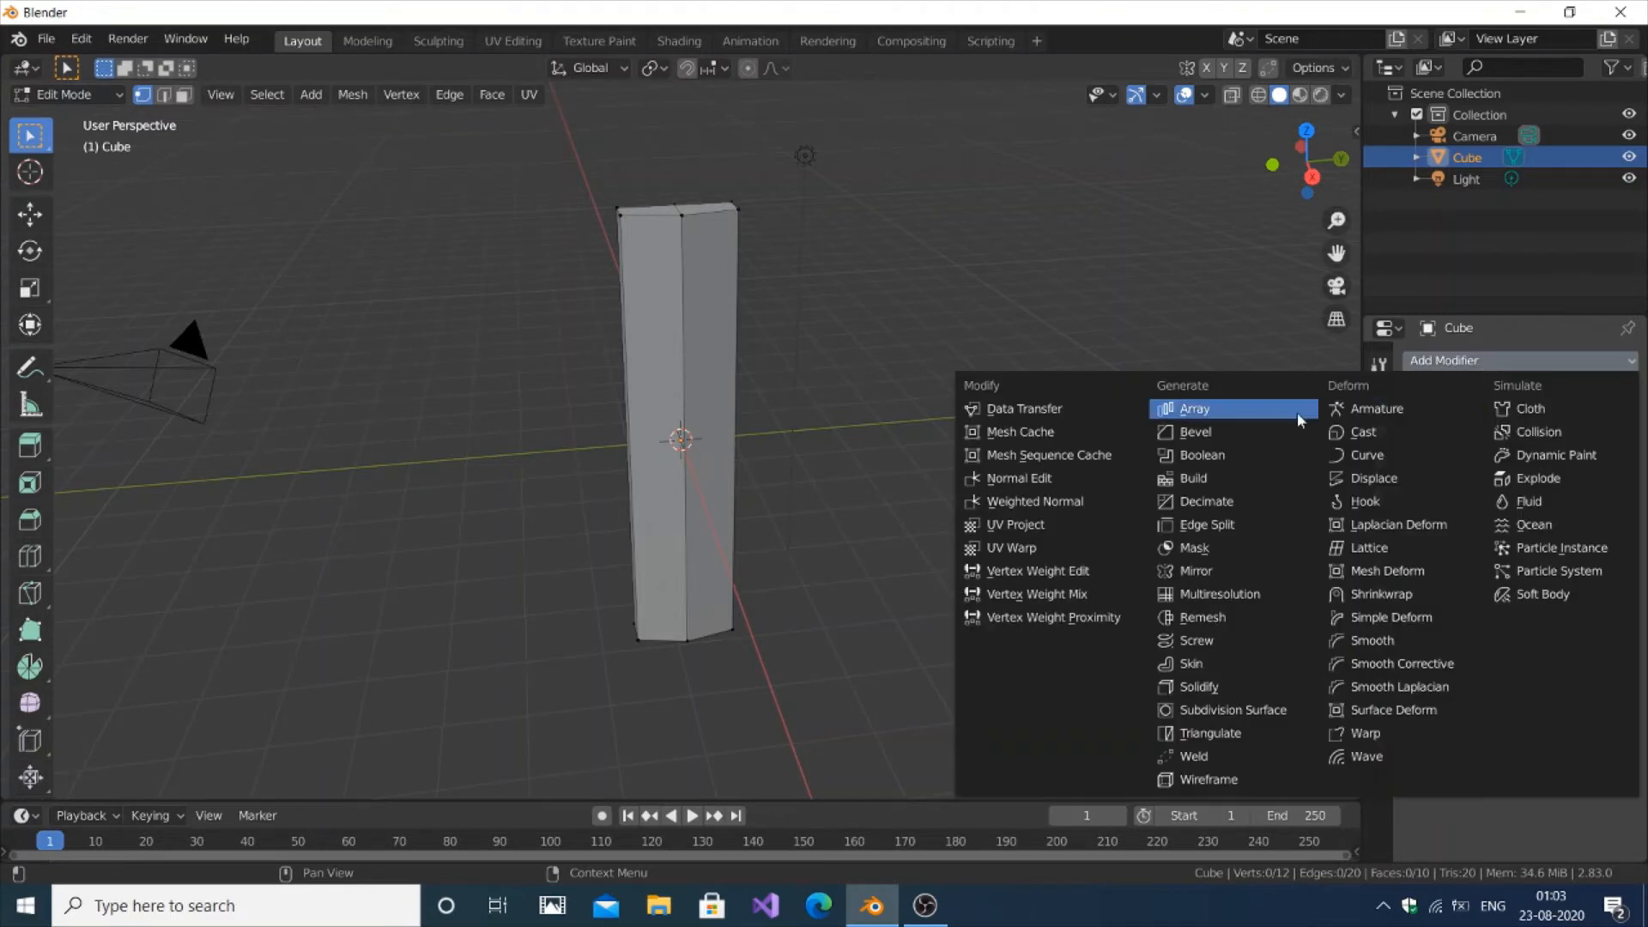
click(1202, 440)
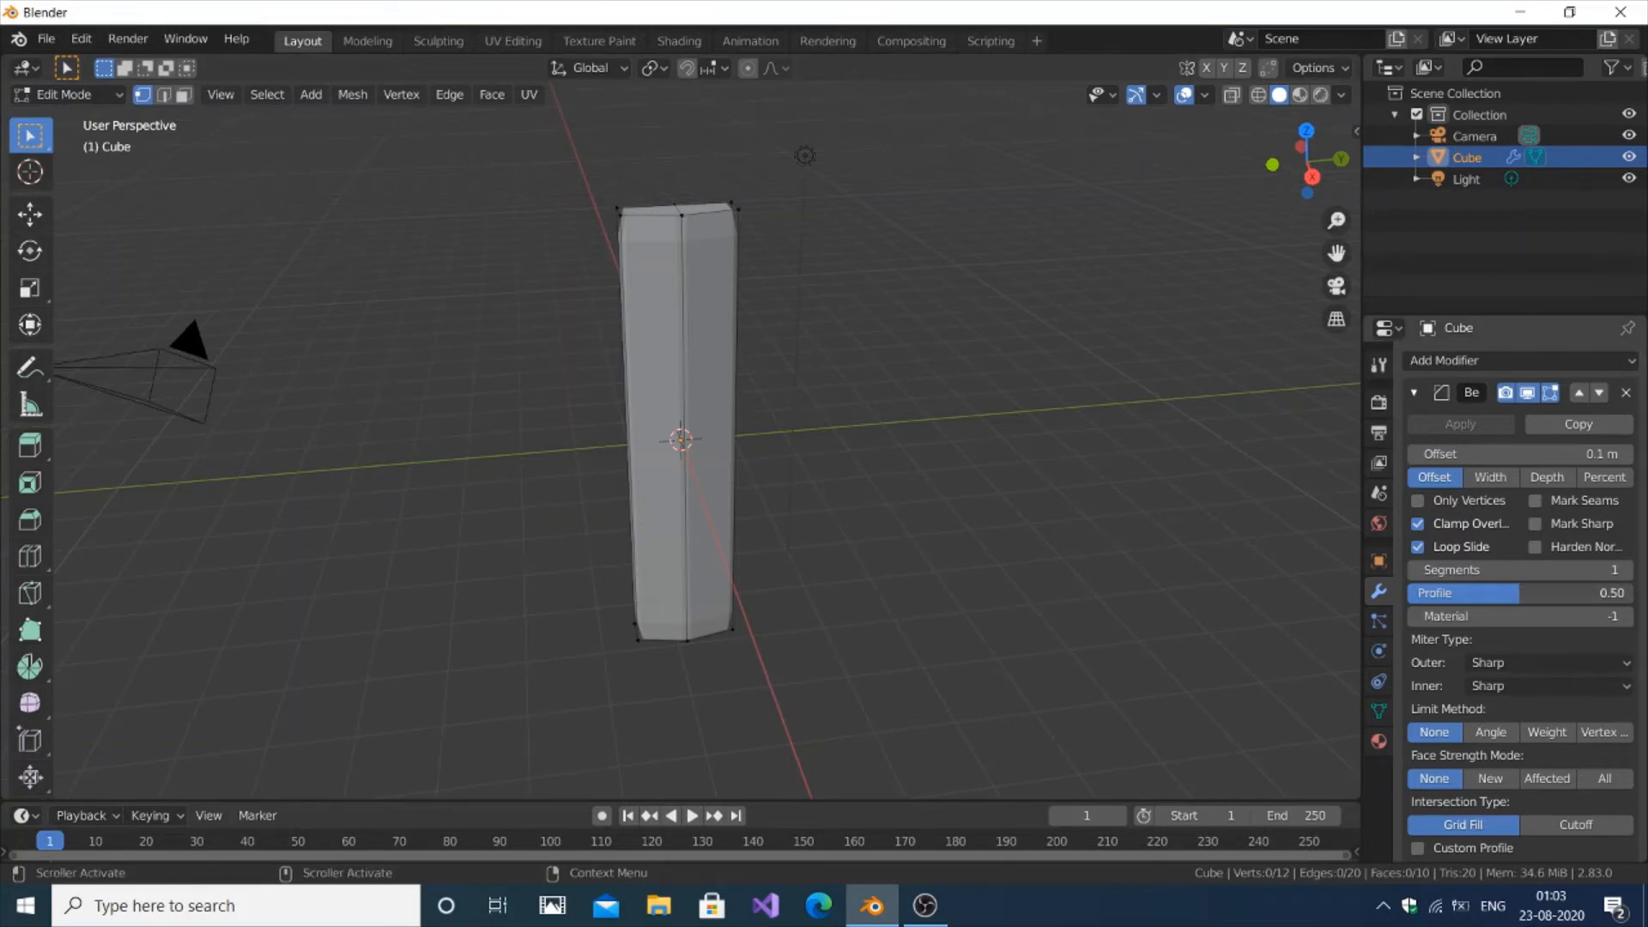
drag(1528, 593, 1535, 595)
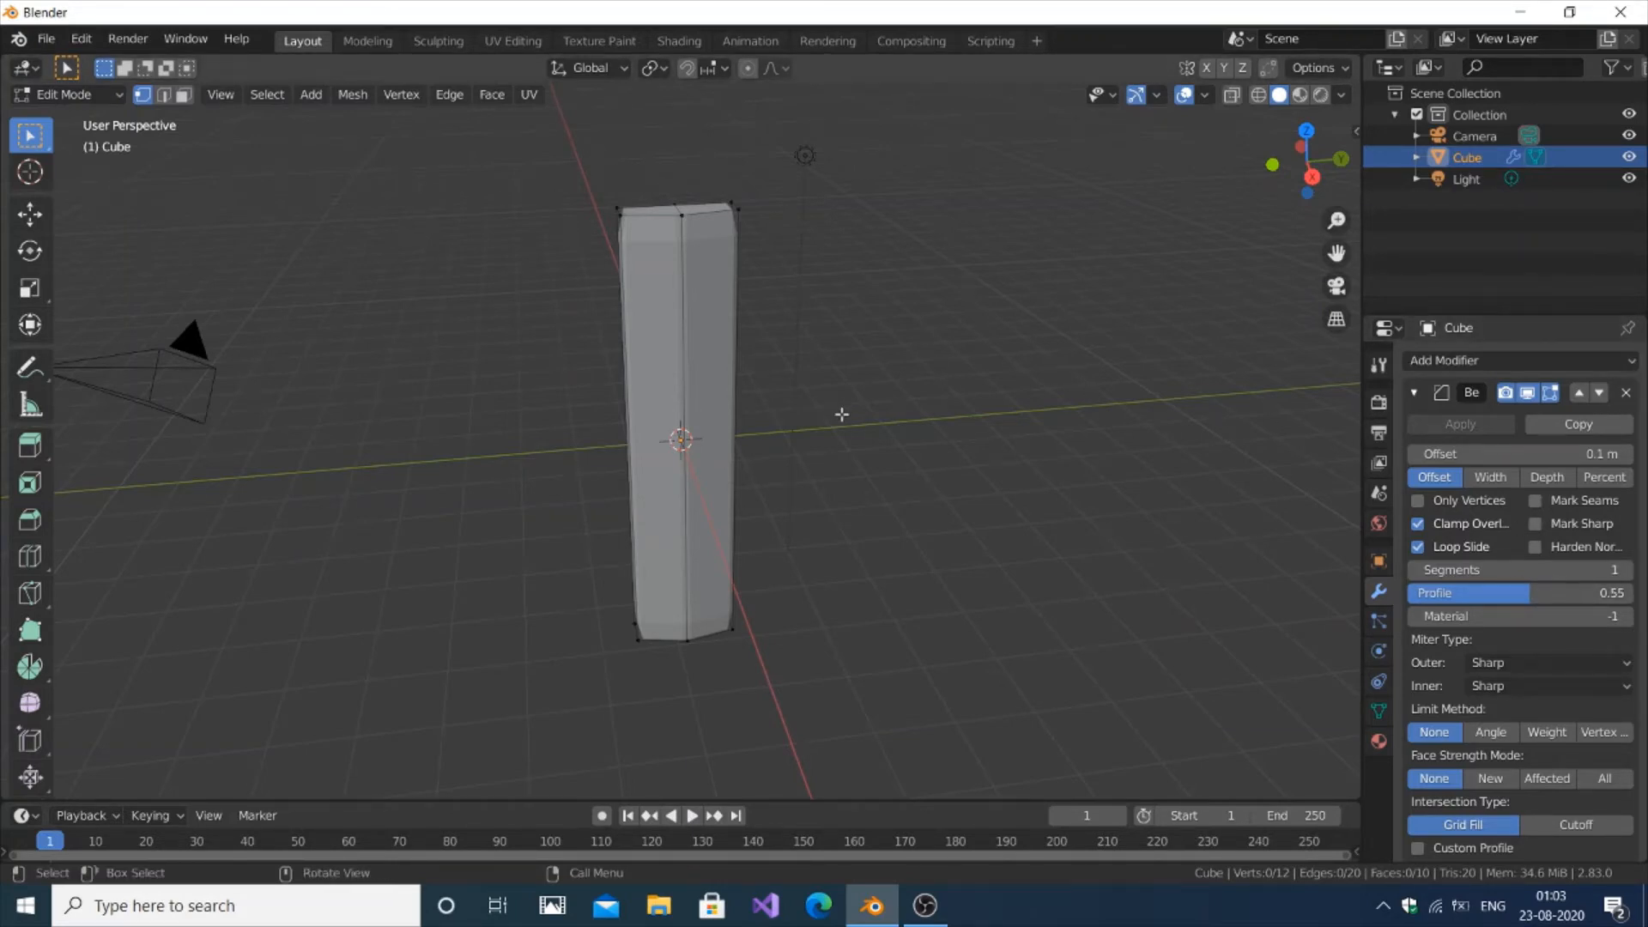
Add a cylinder mesh in Object Mode and move it along Y to about -13.16 m, clear of the blade
scroll(841, 440, down, 5)
scroll(839, 441, up, 4)
scroll(840, 441, down, 3)
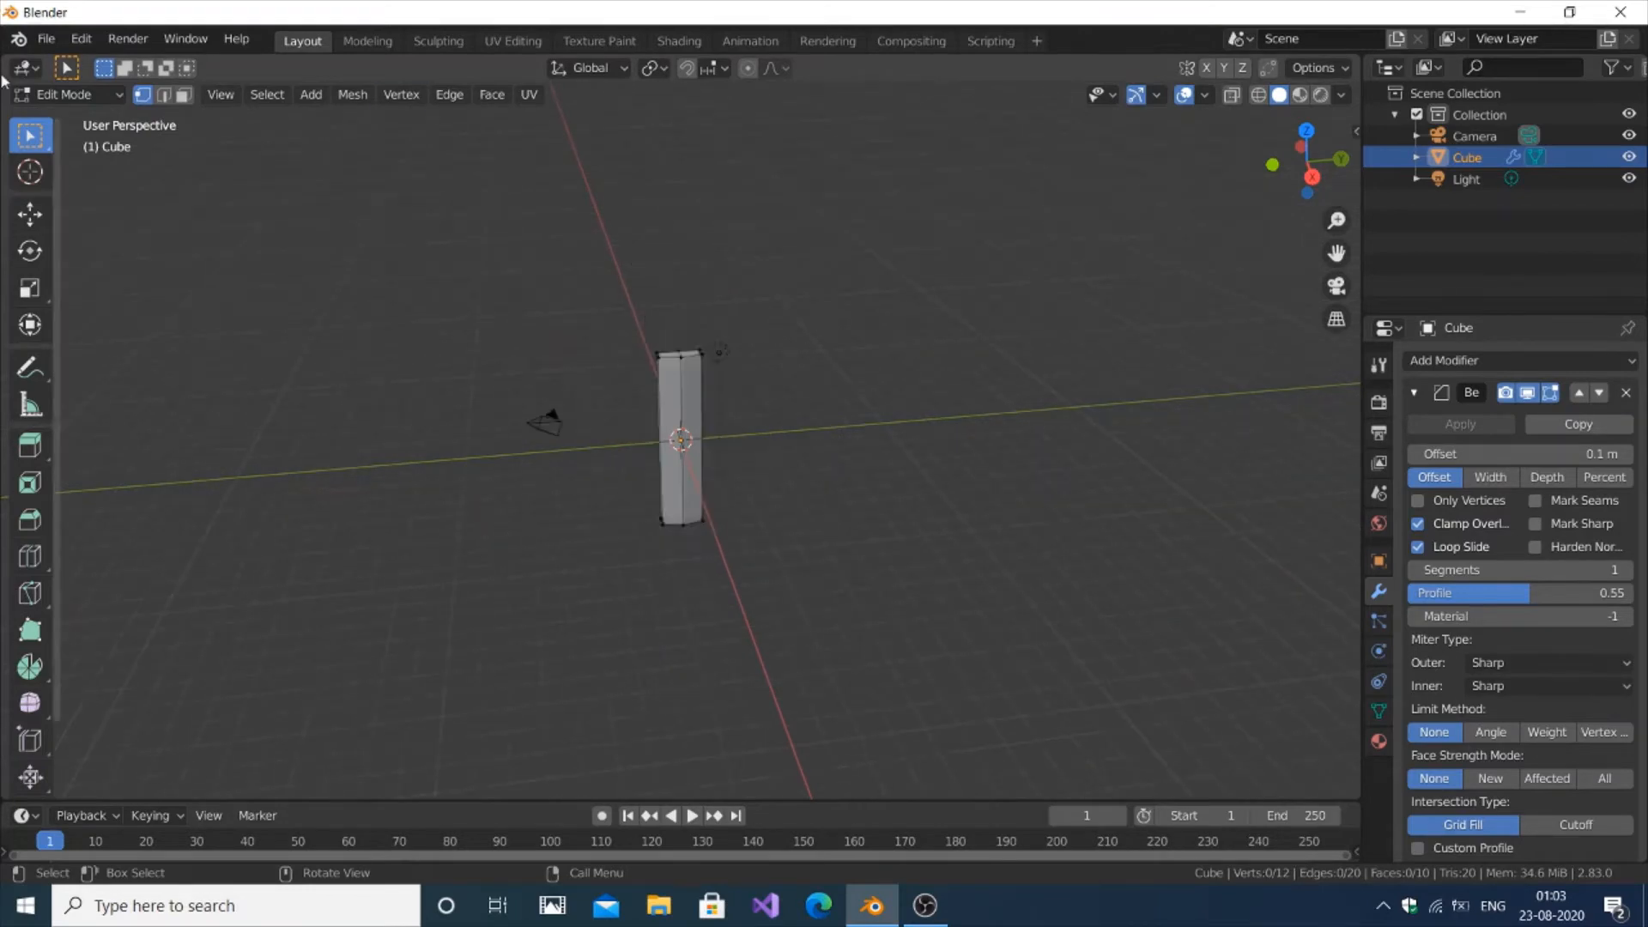
click(95, 100)
click(96, 121)
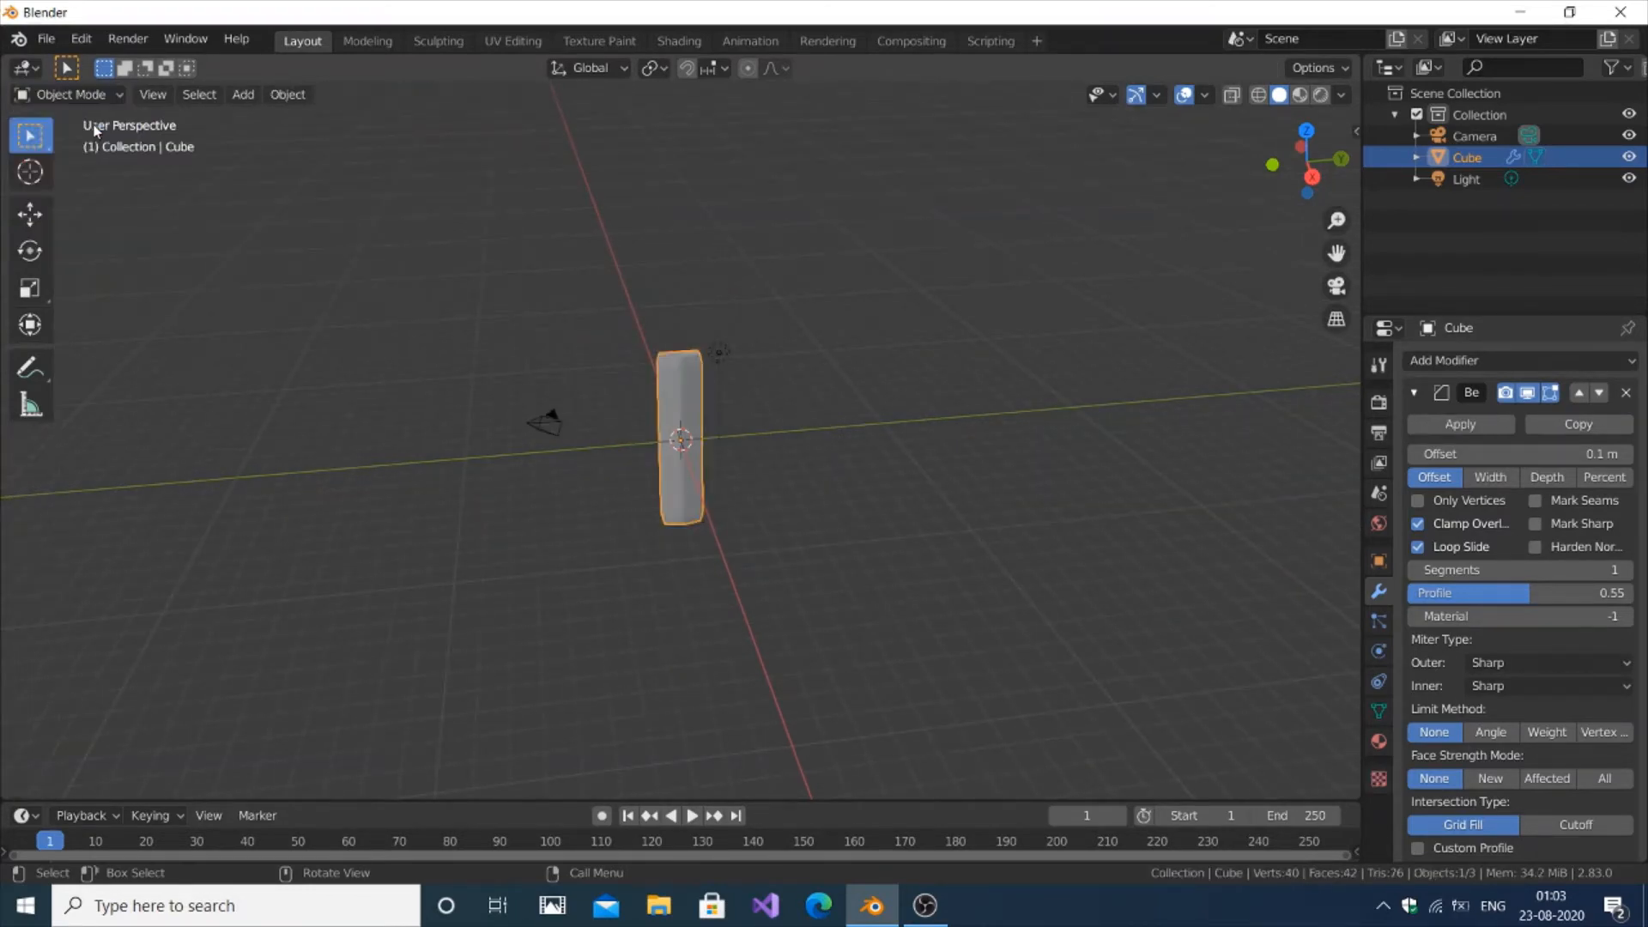
key(shift+a)
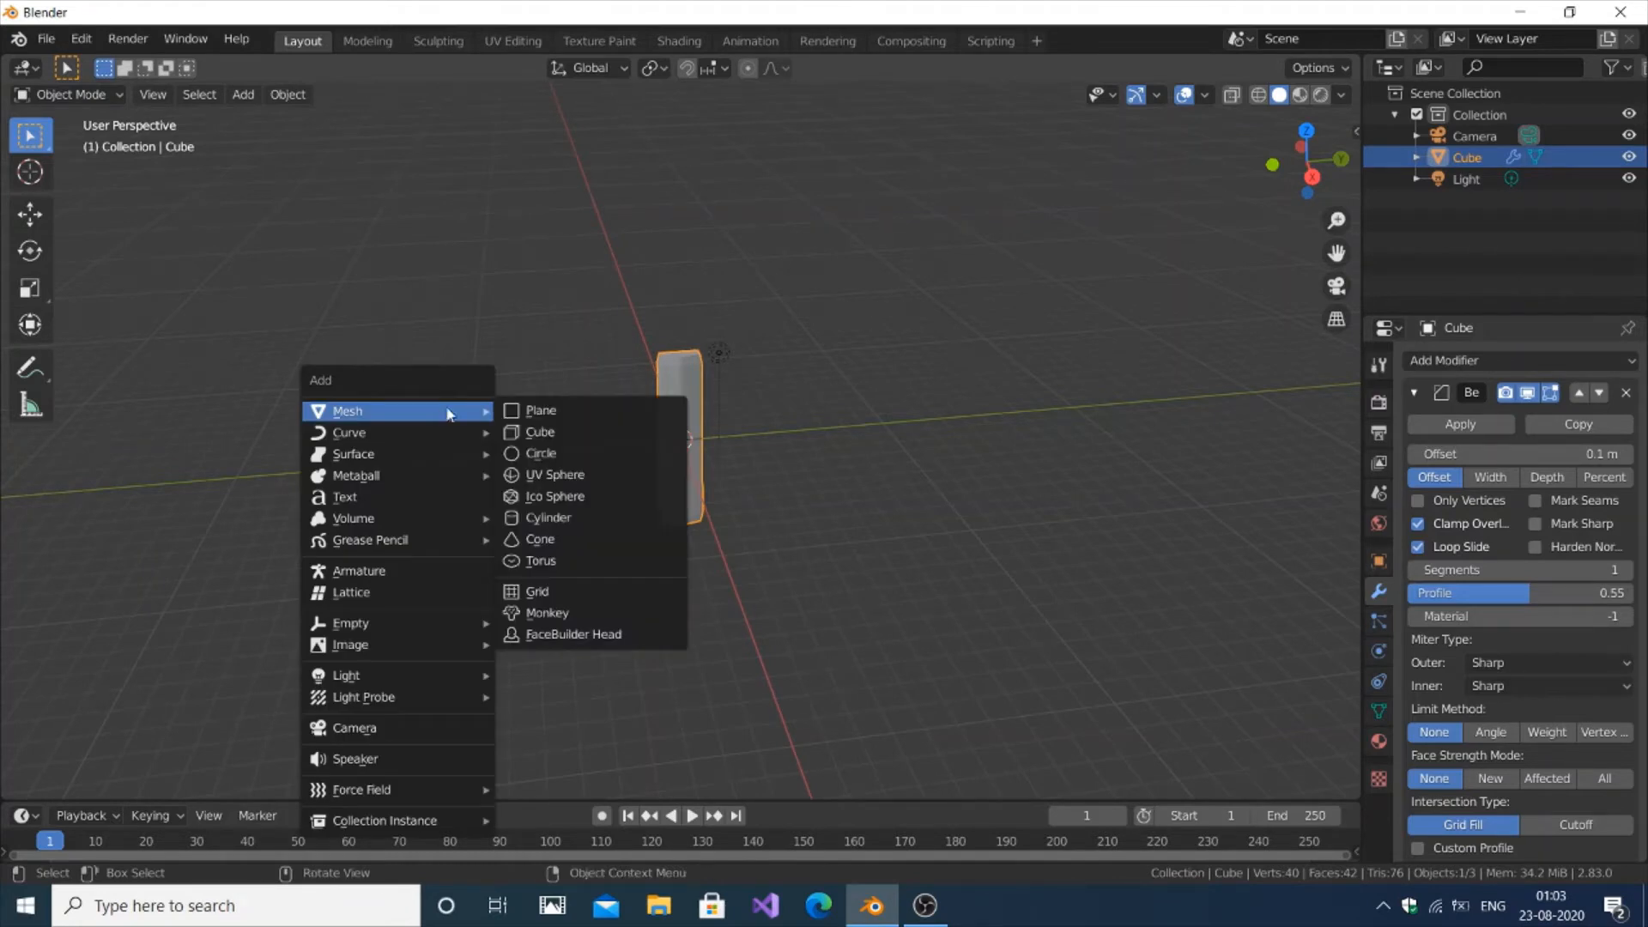
click(544, 524)
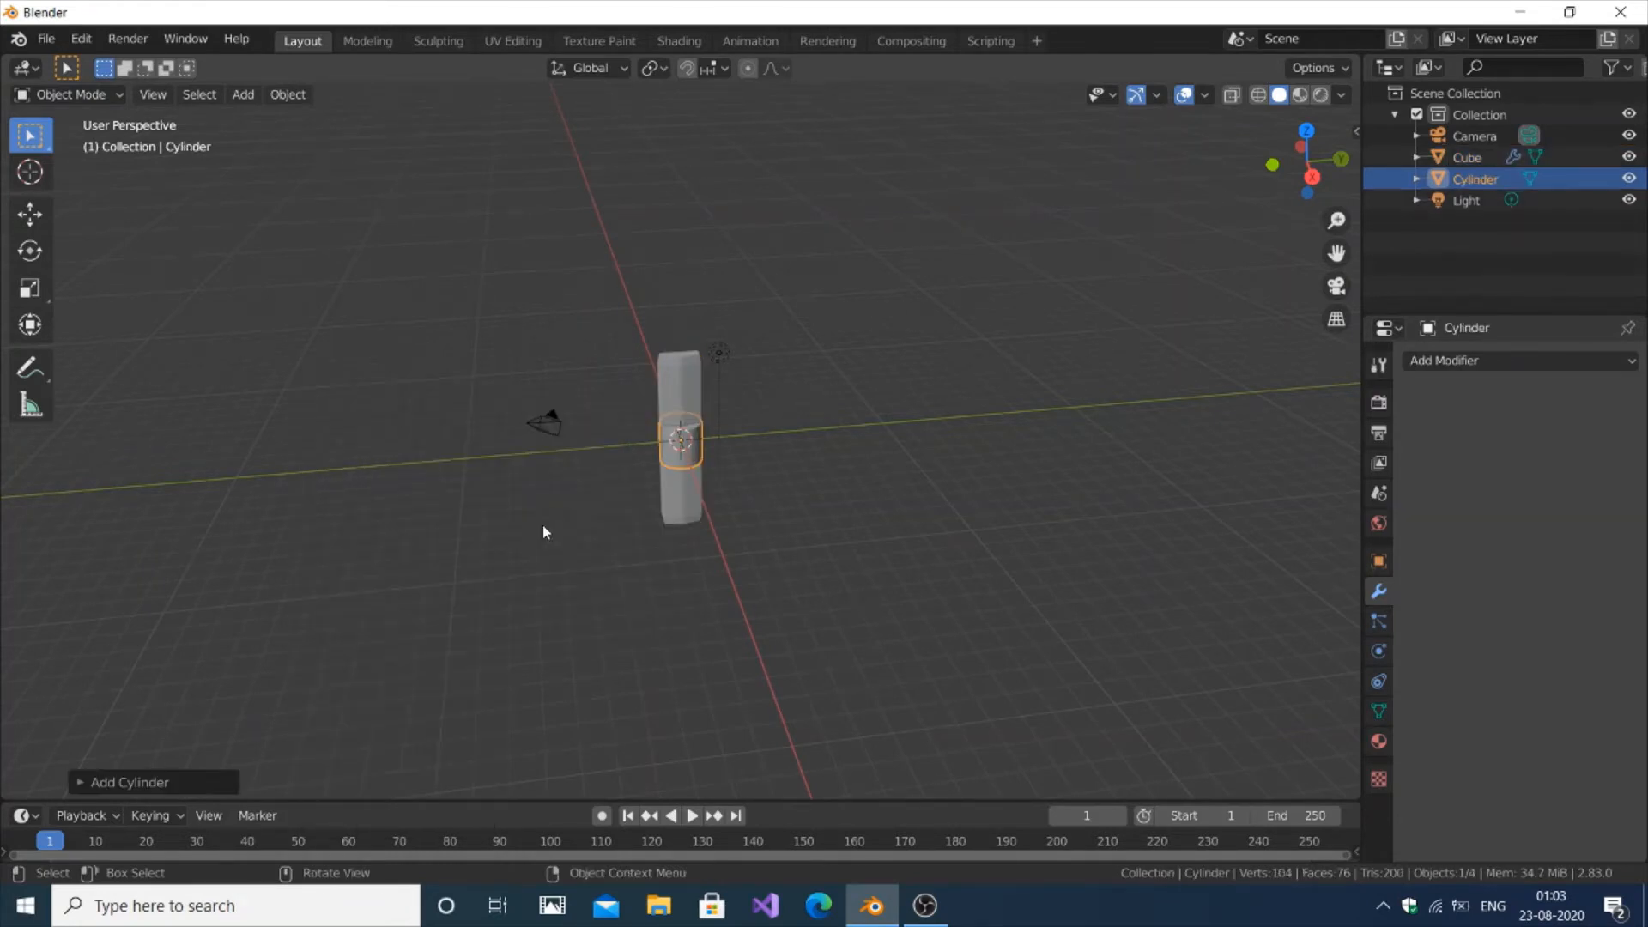
click(36, 225)
drag(754, 434, 471, 491)
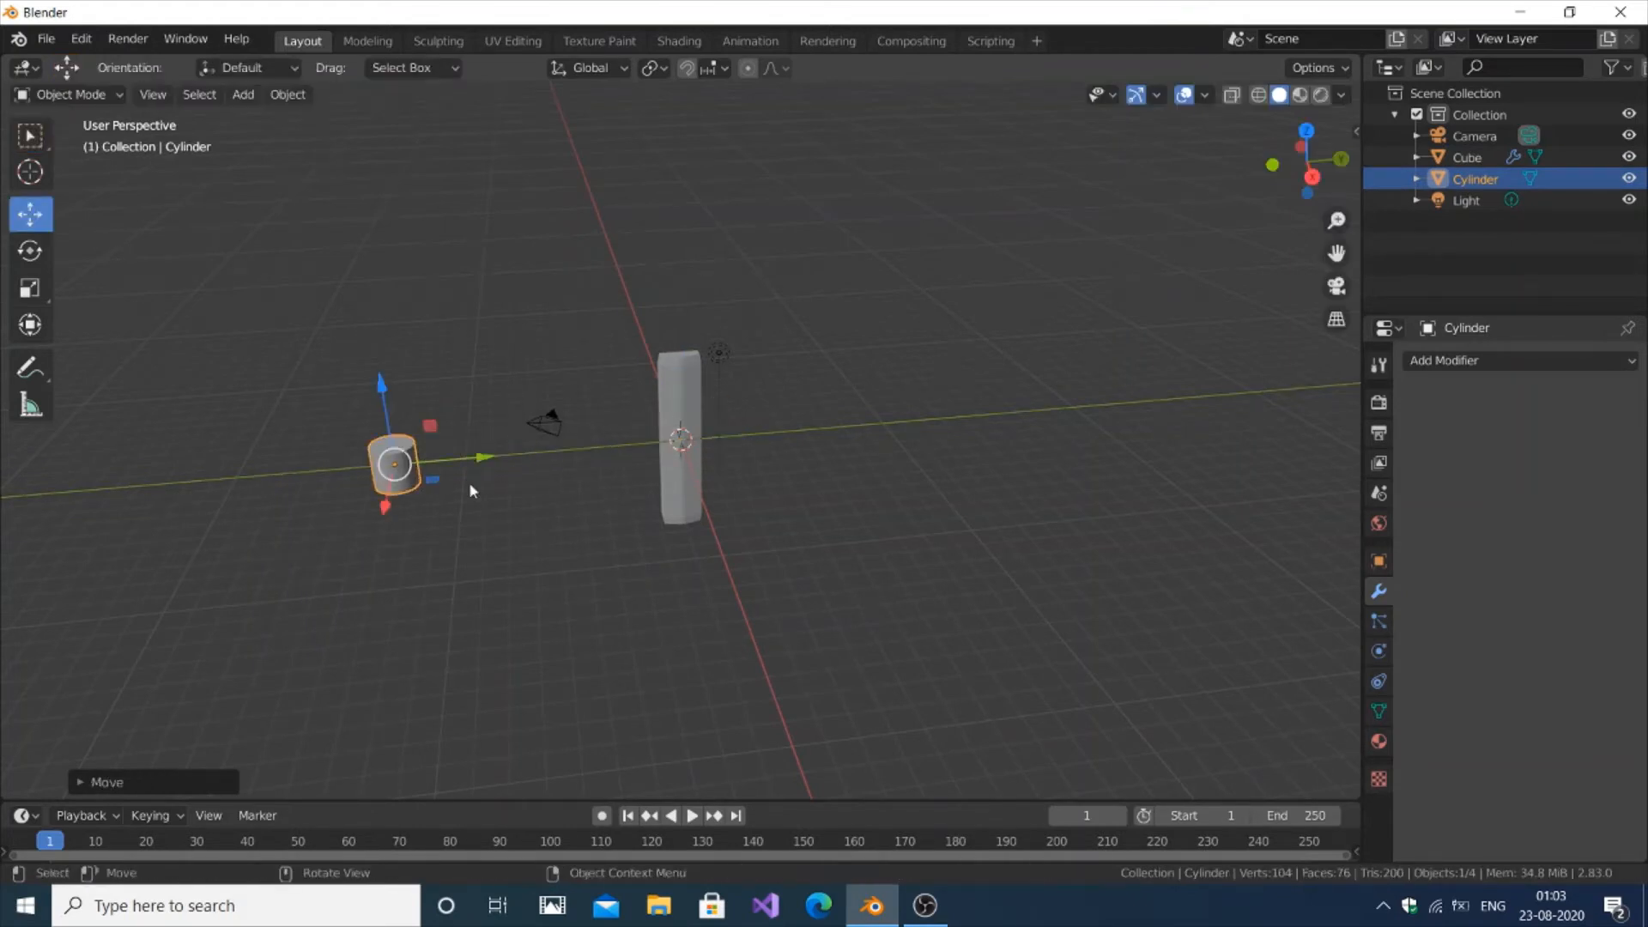
Scale the cylinder into a slim rod with X about -0.190, Y about -0.090 and Z about 1.740
click(1379, 562)
drag(1562, 589, 1437, 590)
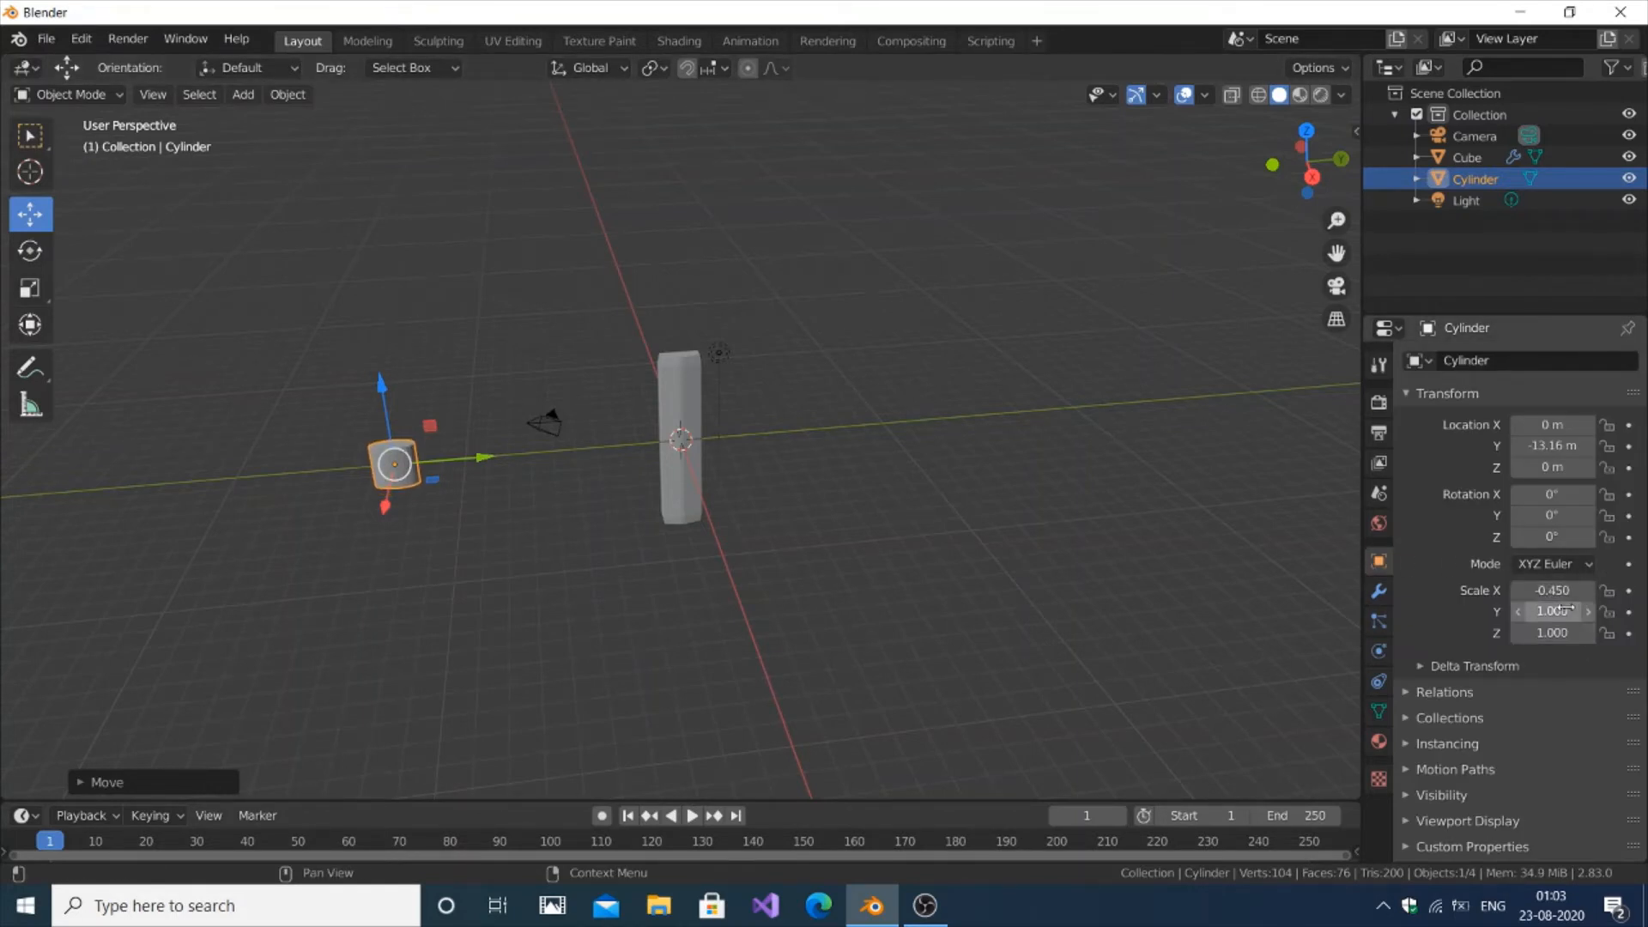
drag(1565, 610, 1498, 610)
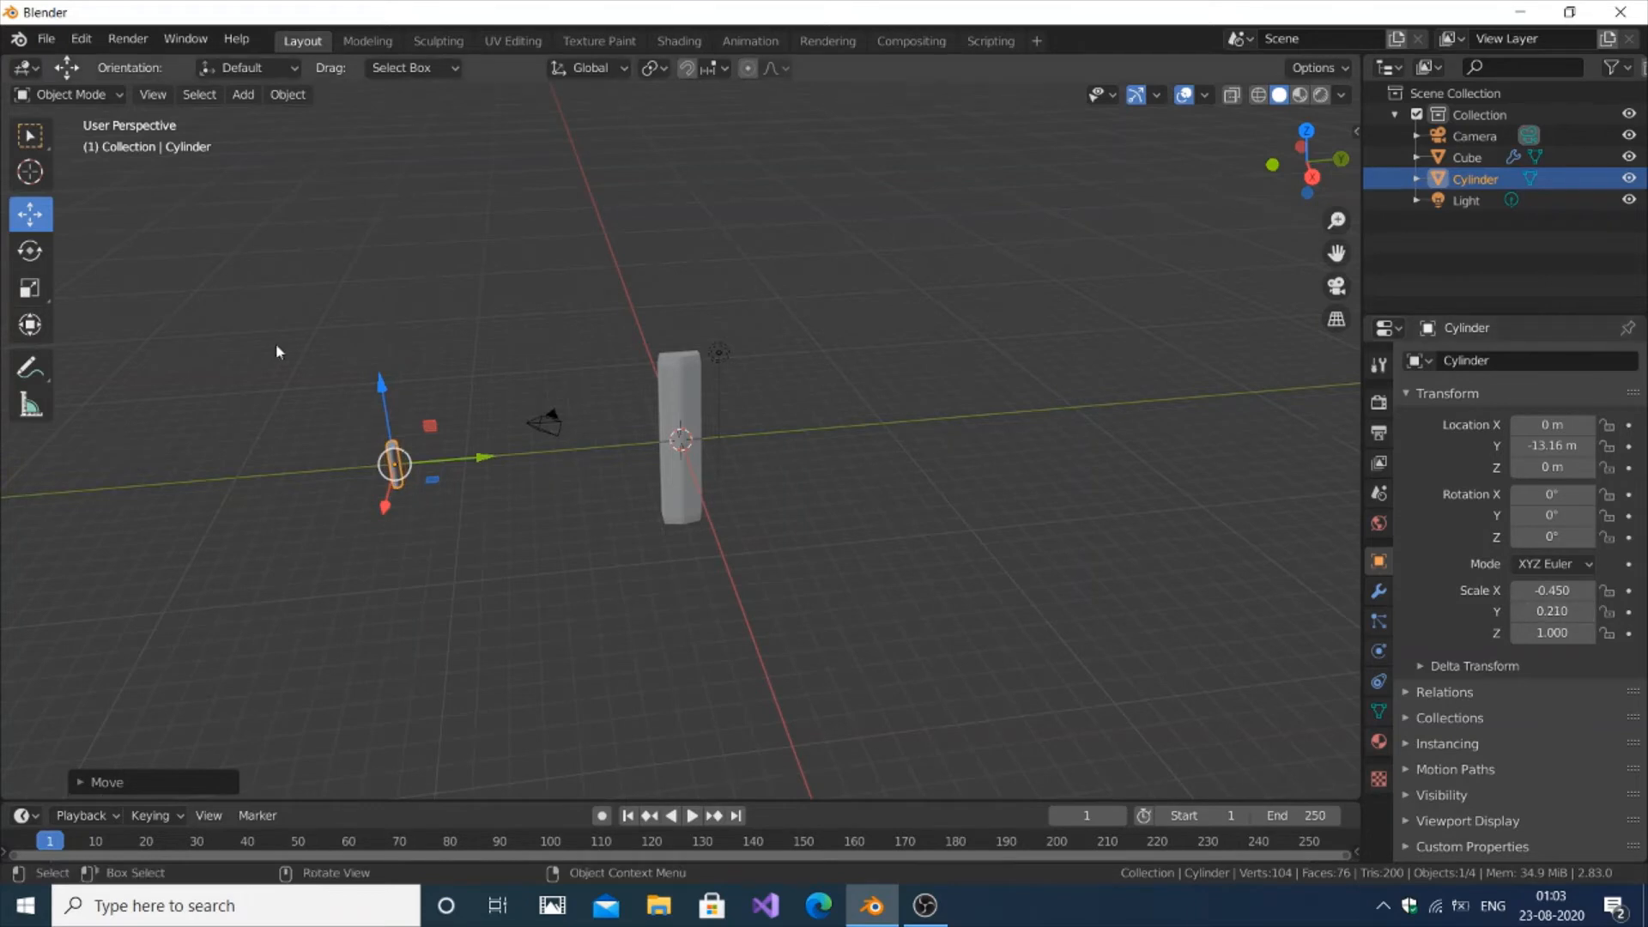
scroll(471, 458, up, 3)
middle_drag(663, 508, 825, 582)
scroll(825, 582, down, 5)
scroll(626, 584, up, 1)
scroll(625, 588, up, 1)
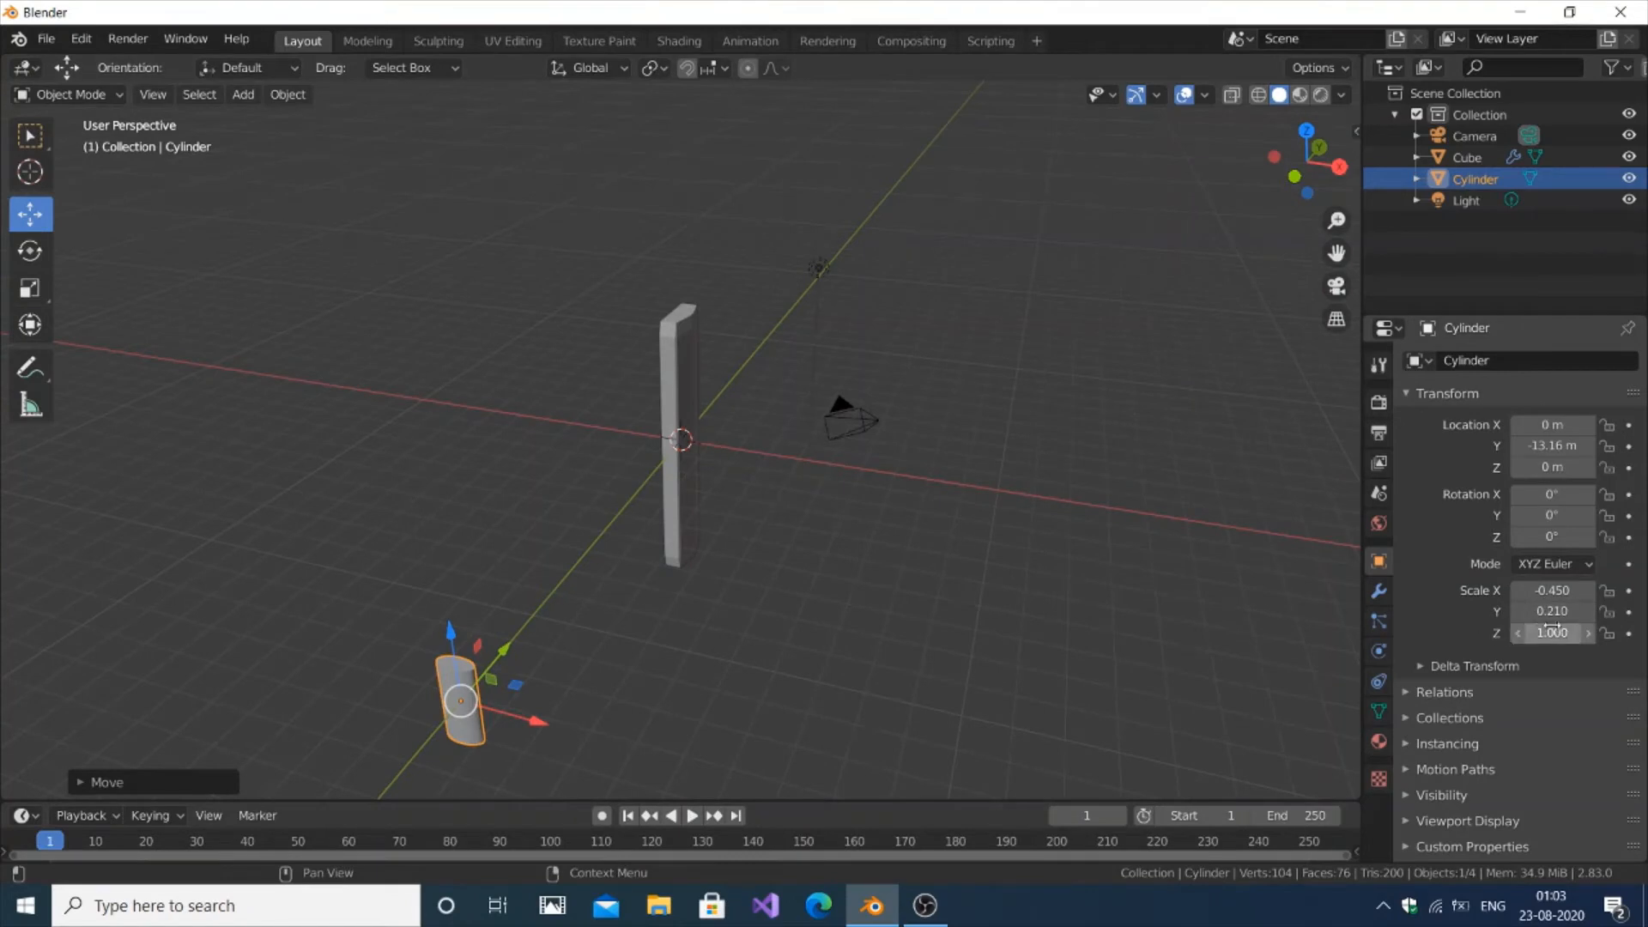
drag(1537, 632, 1561, 589)
drag(1552, 612, 1544, 611)
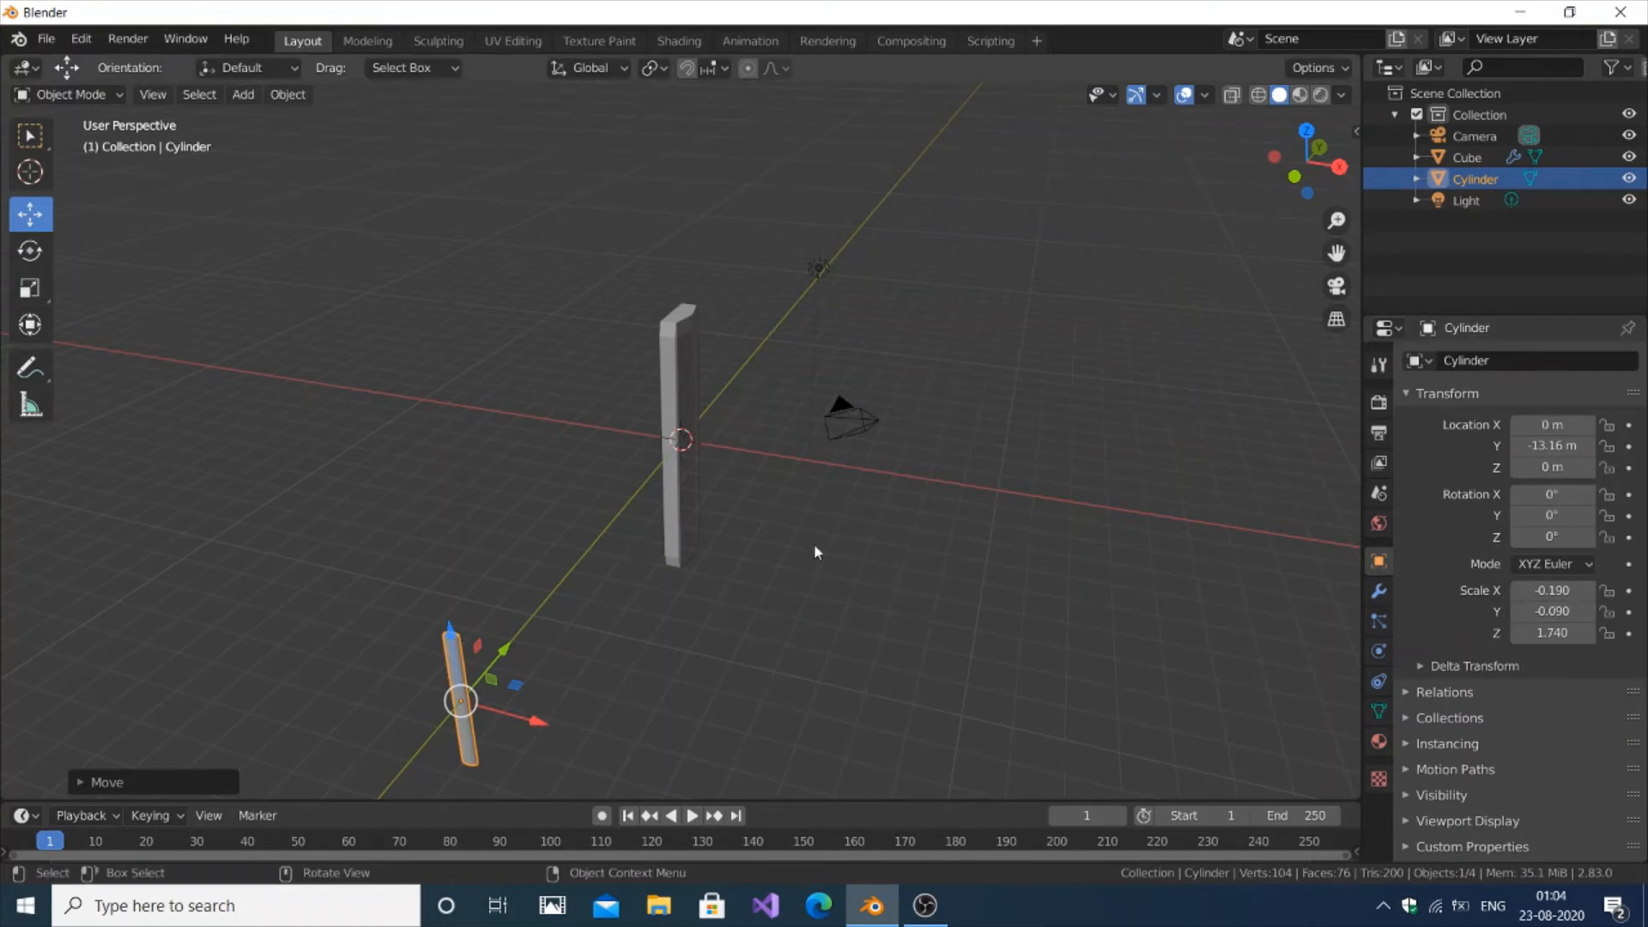
Thicken the flattened cylinder by setting its Y scale to about -0.170
click(580, 594)
middle_drag(580, 594, 277, 490)
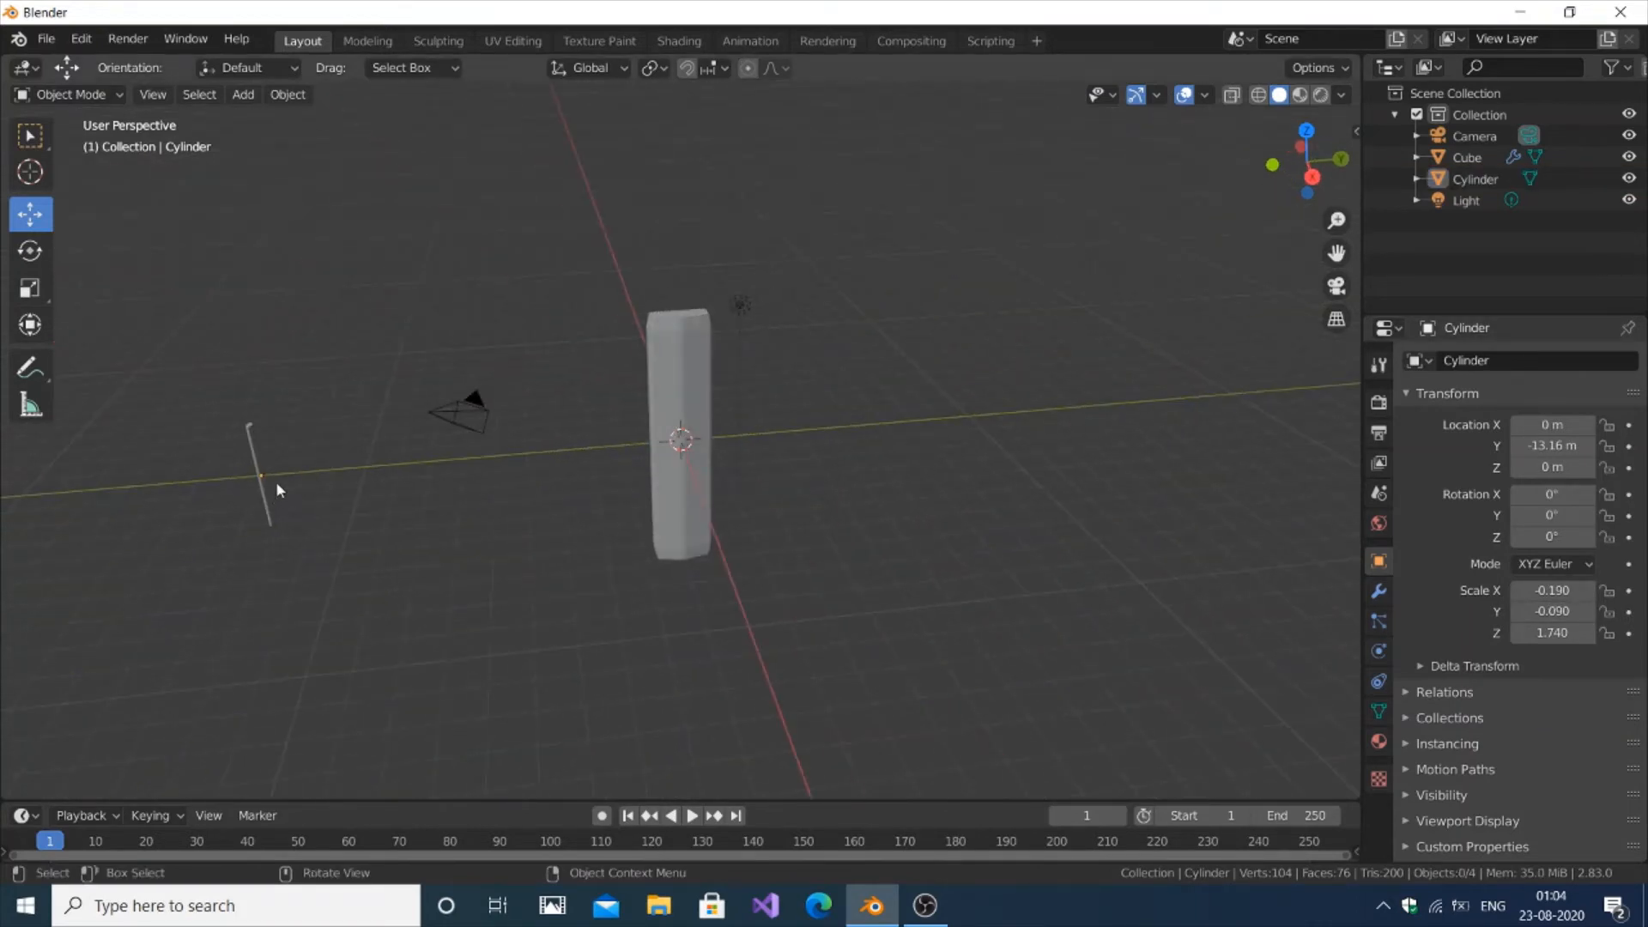
drag(1552, 612, 1544, 611)
click(259, 471)
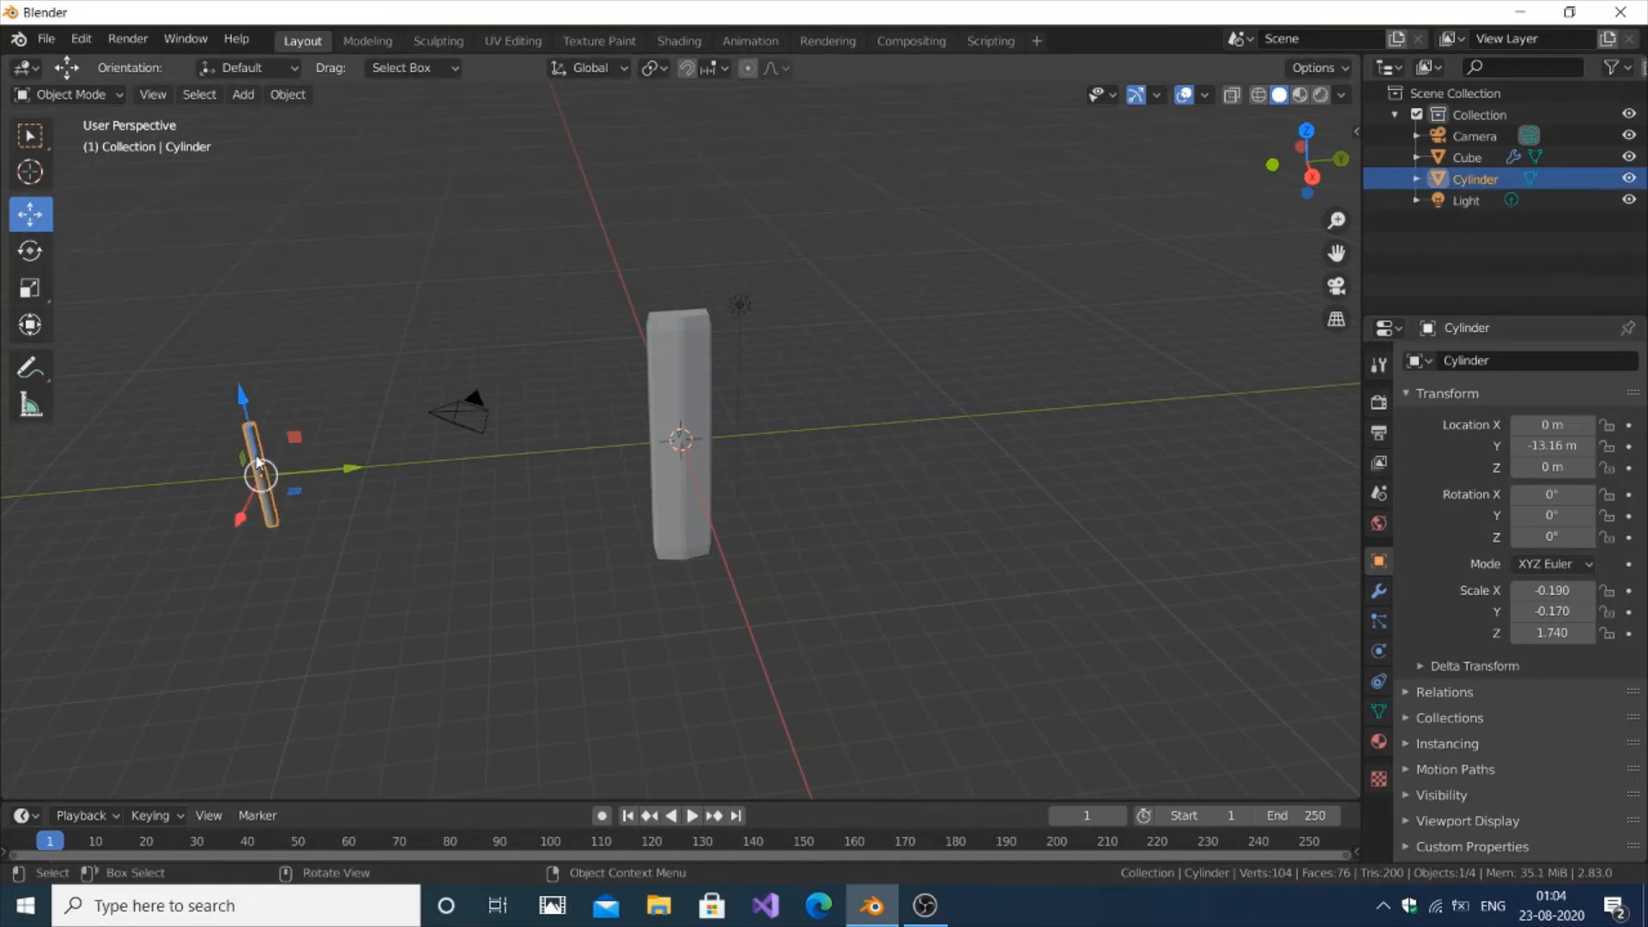
Place the cylinder on top of the blade at about Z 5.193 m and Y 0.114 m
drag(245, 405, 243, 232)
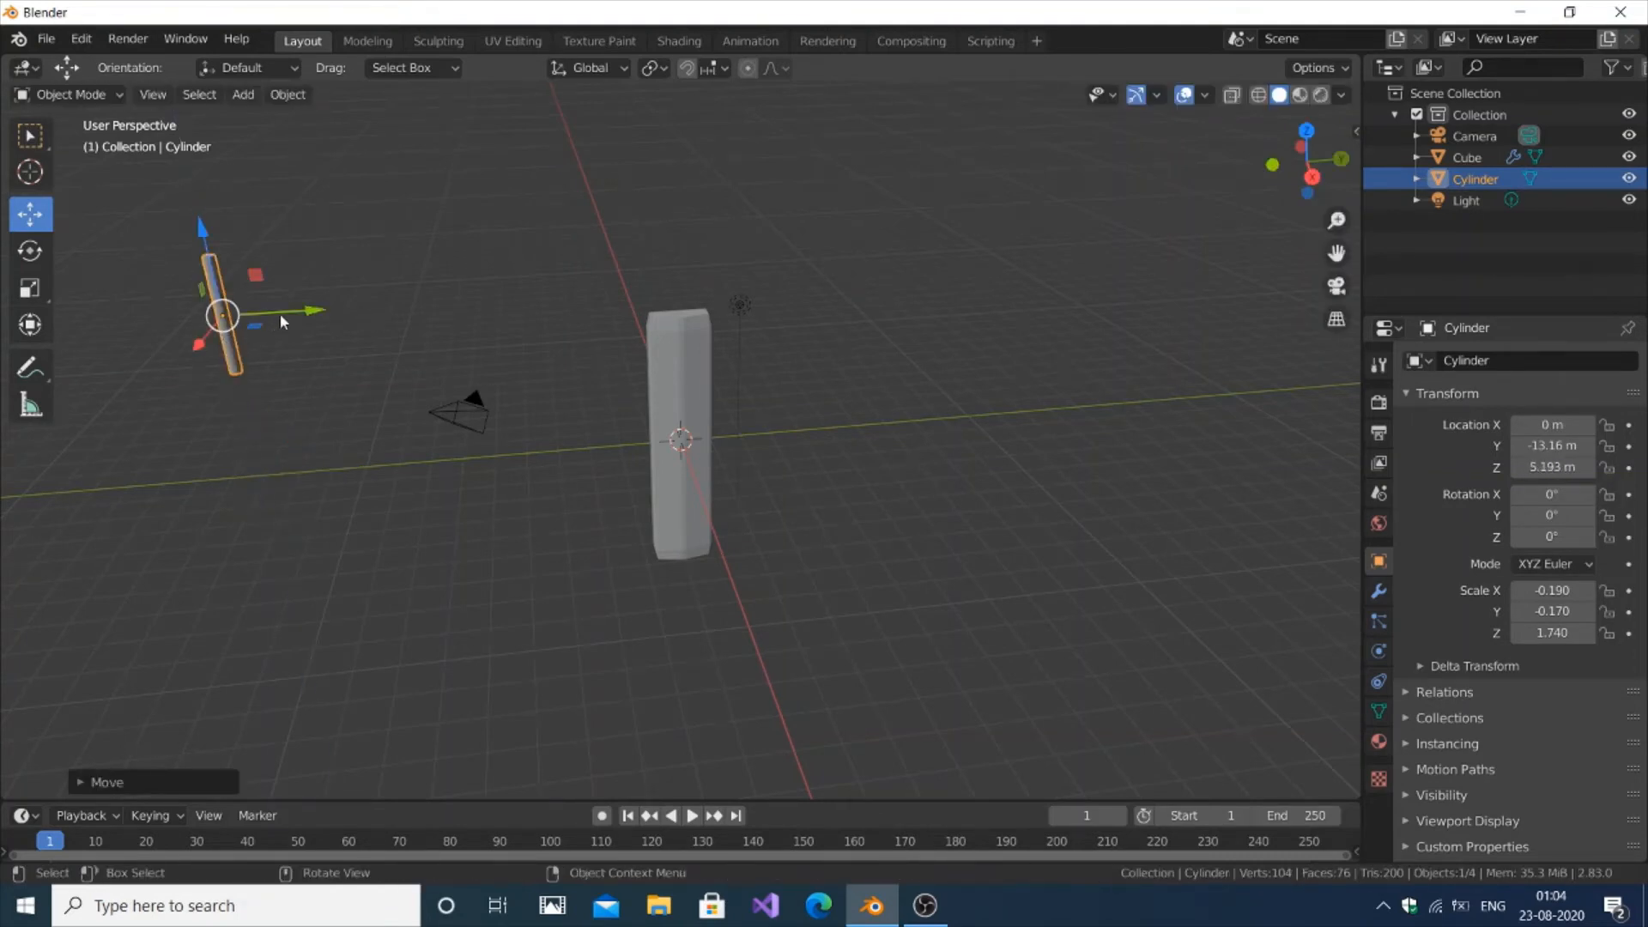
drag(307, 323, 775, 256)
click(1012, 259)
Raise the cylinder handle to about Z 5.596 m so that more of it protrudes above the blade
middle_drag(1011, 259, 737, 265)
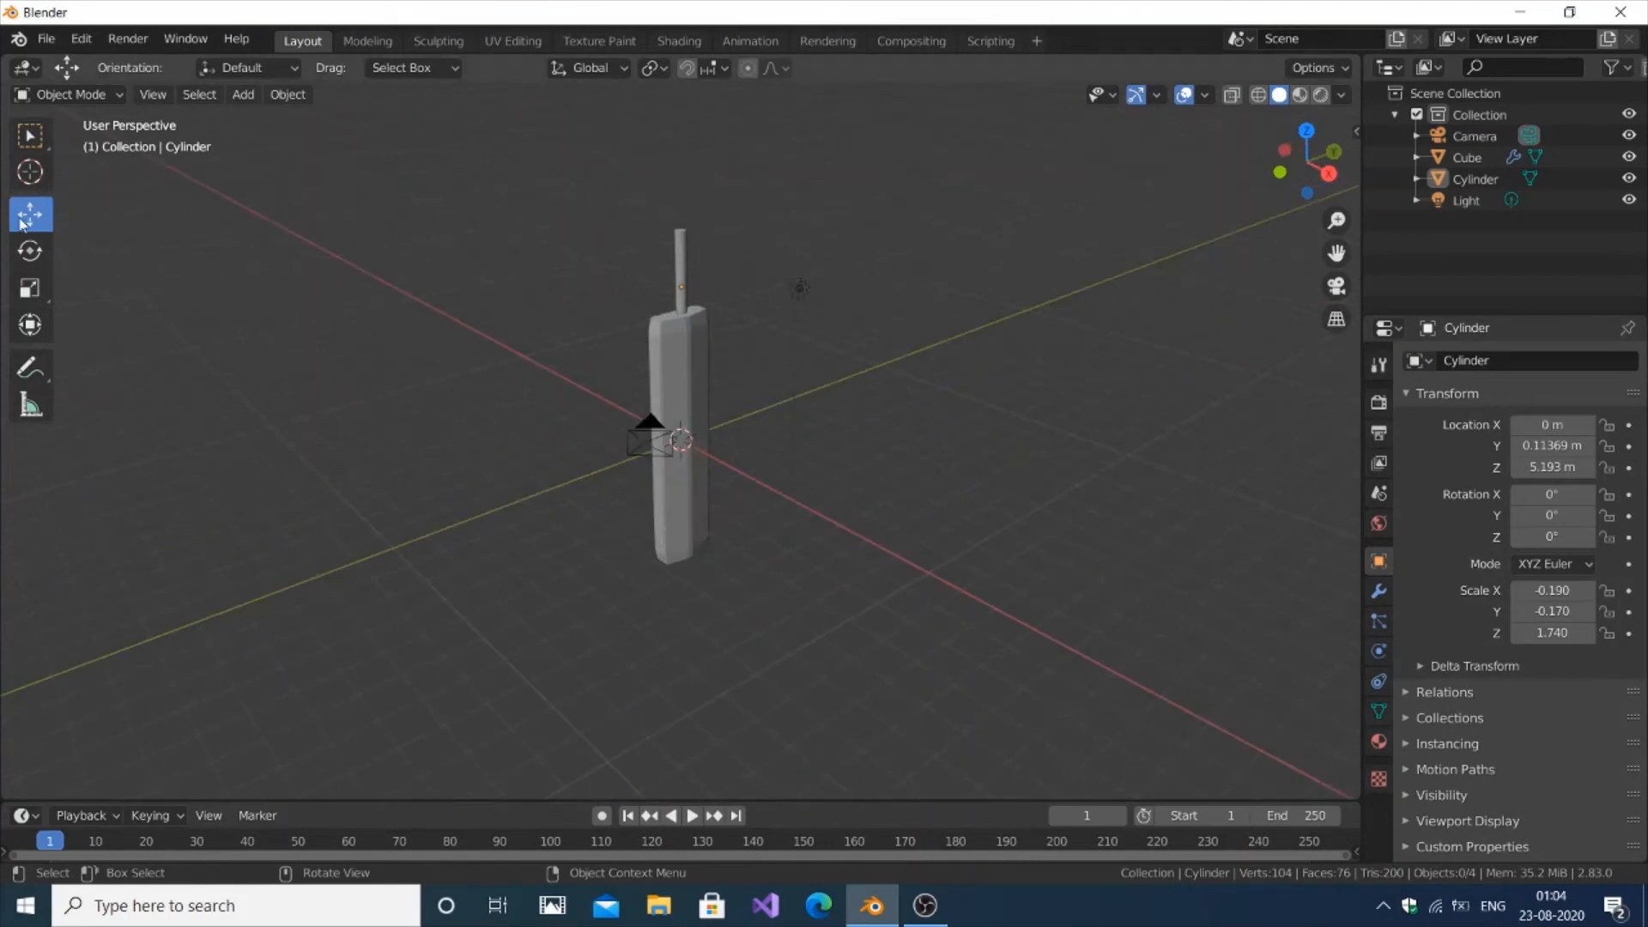
click(680, 243)
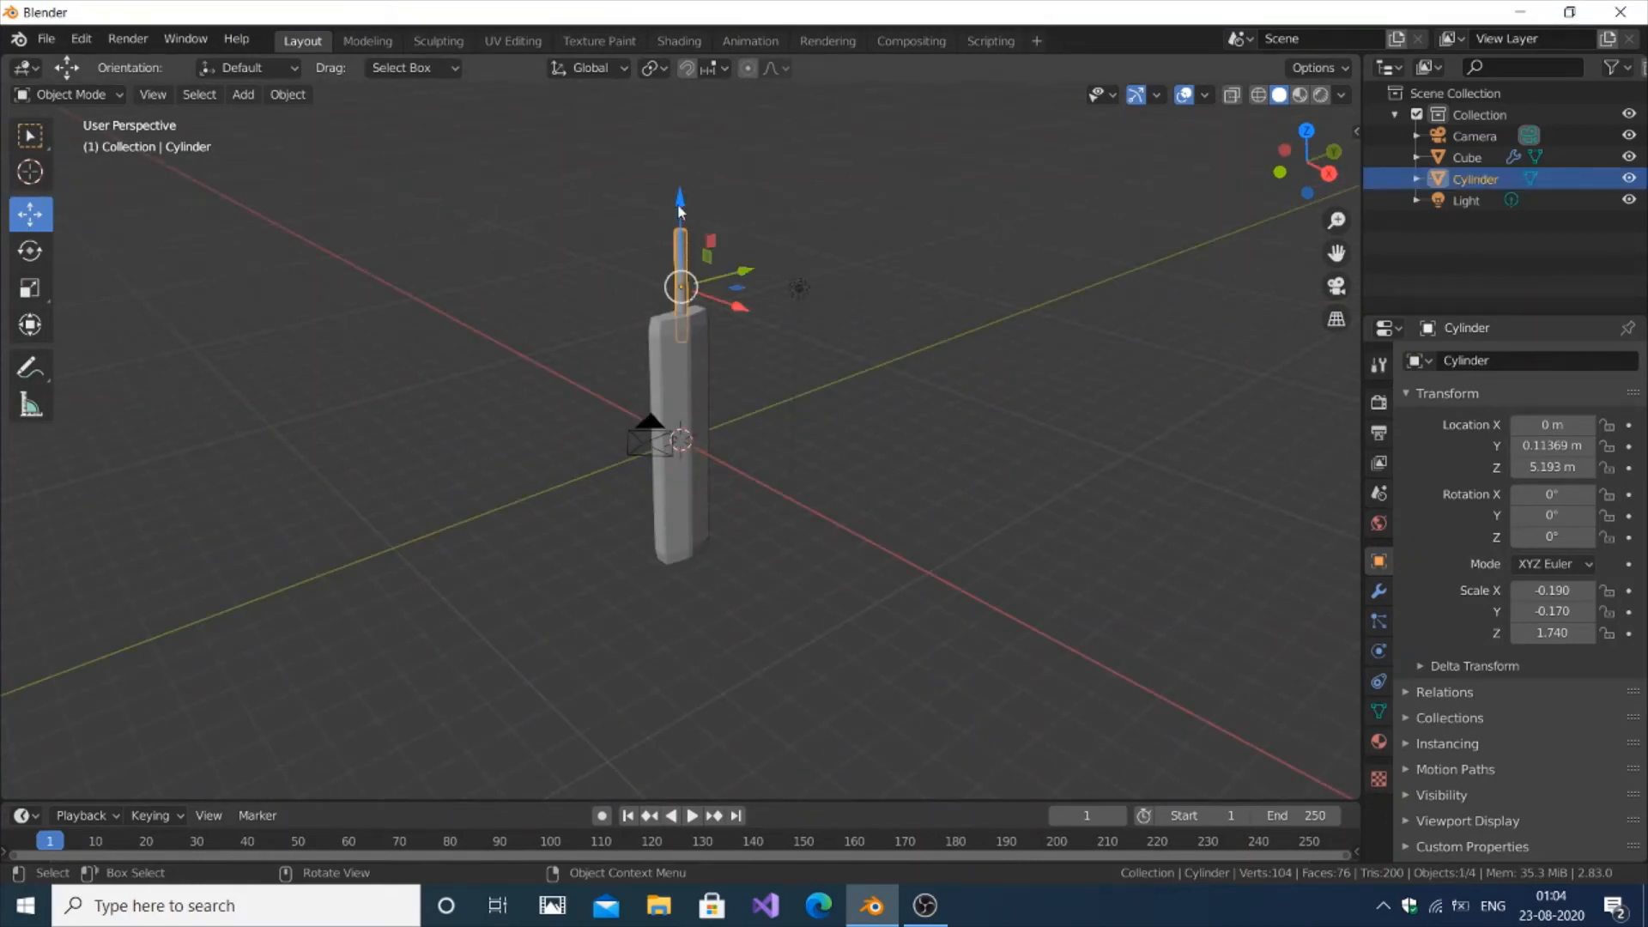
mouse_move(680, 211)
mouse_down()
mouse_move(681, 176)
mouse_move(681, 197)
mouse_up()
click(882, 276)
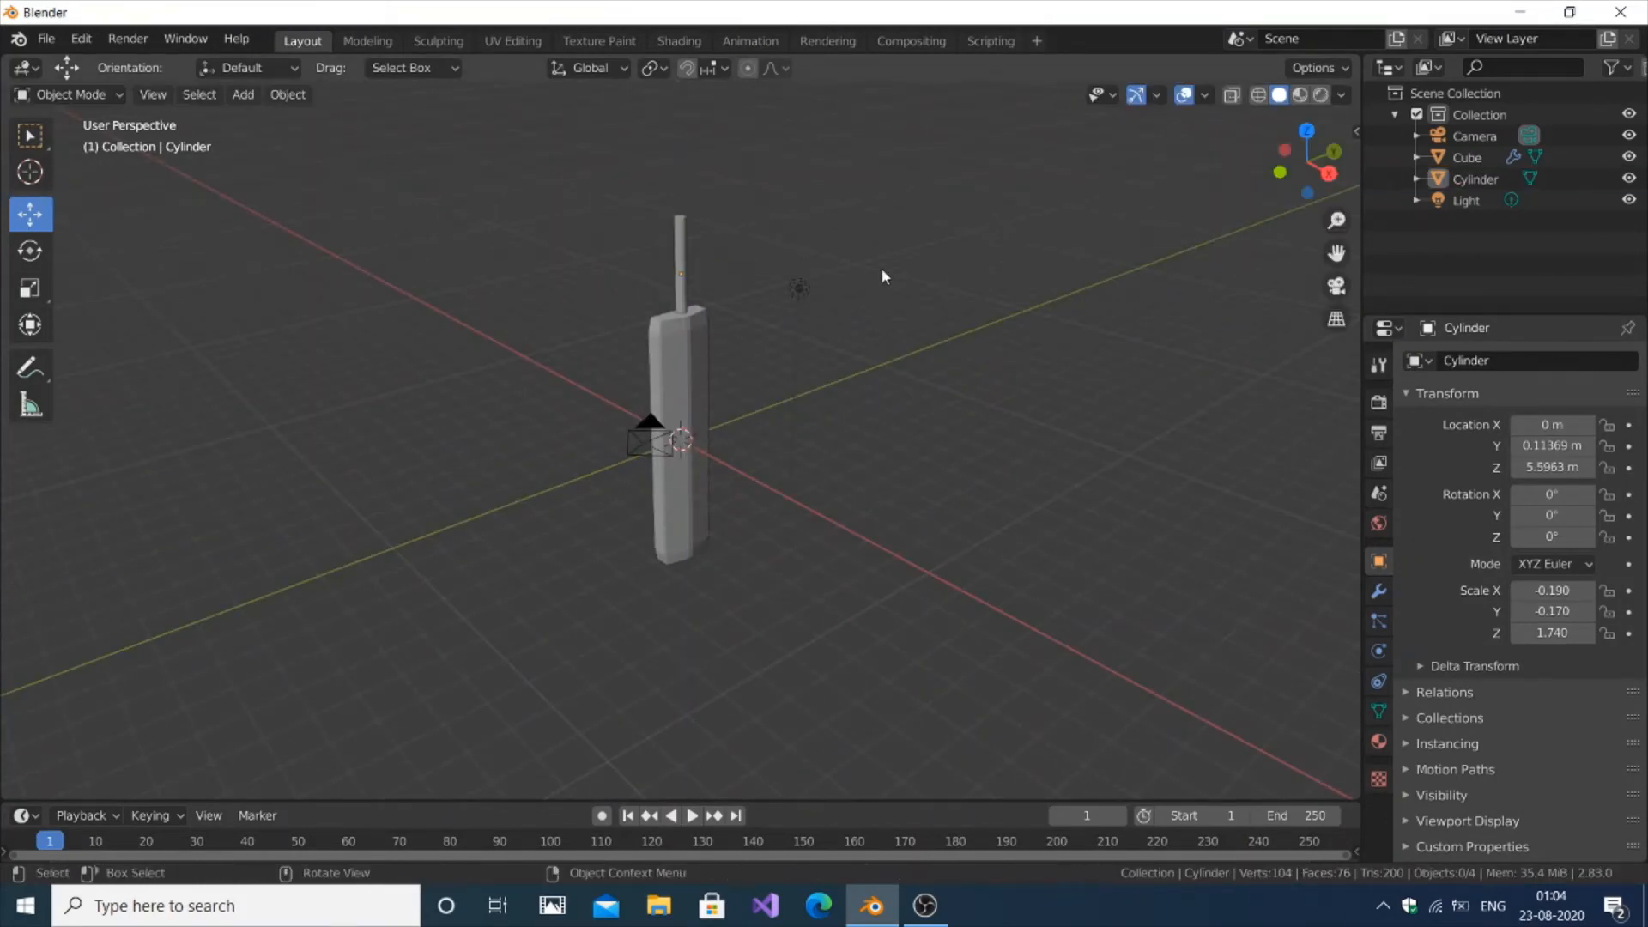
Nudge the cylinder handle slightly along the Y axis to centre it on the blade's top, and deselect it
middle_drag(766, 451, 693, 349)
middle_drag(685, 238, 688, 257)
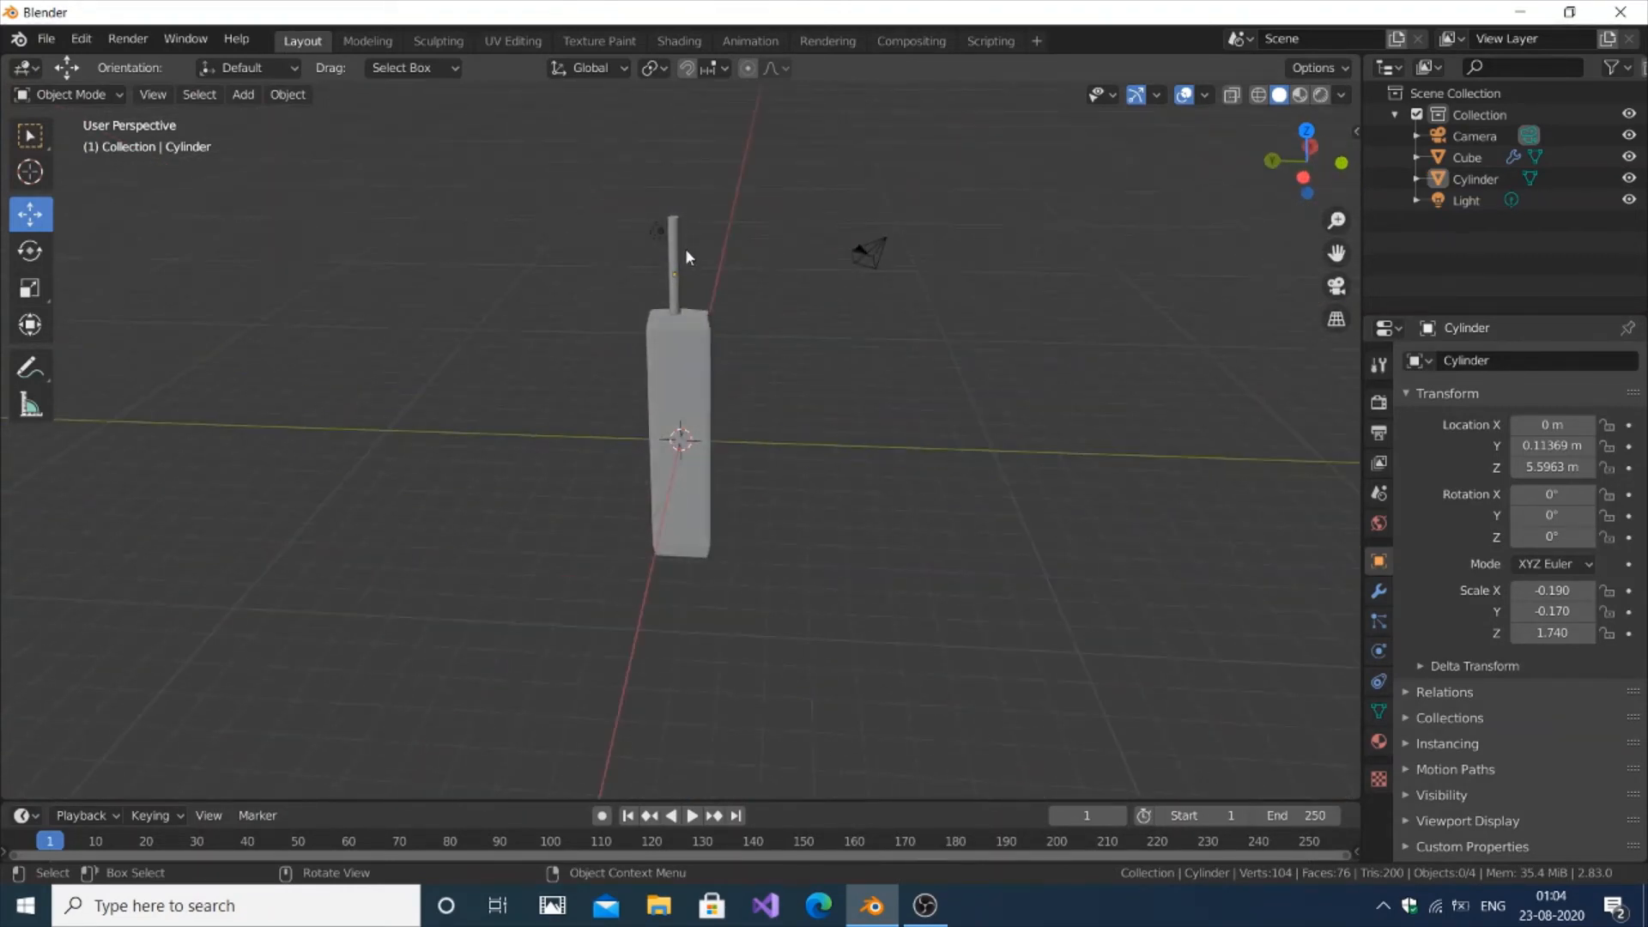
click(673, 255)
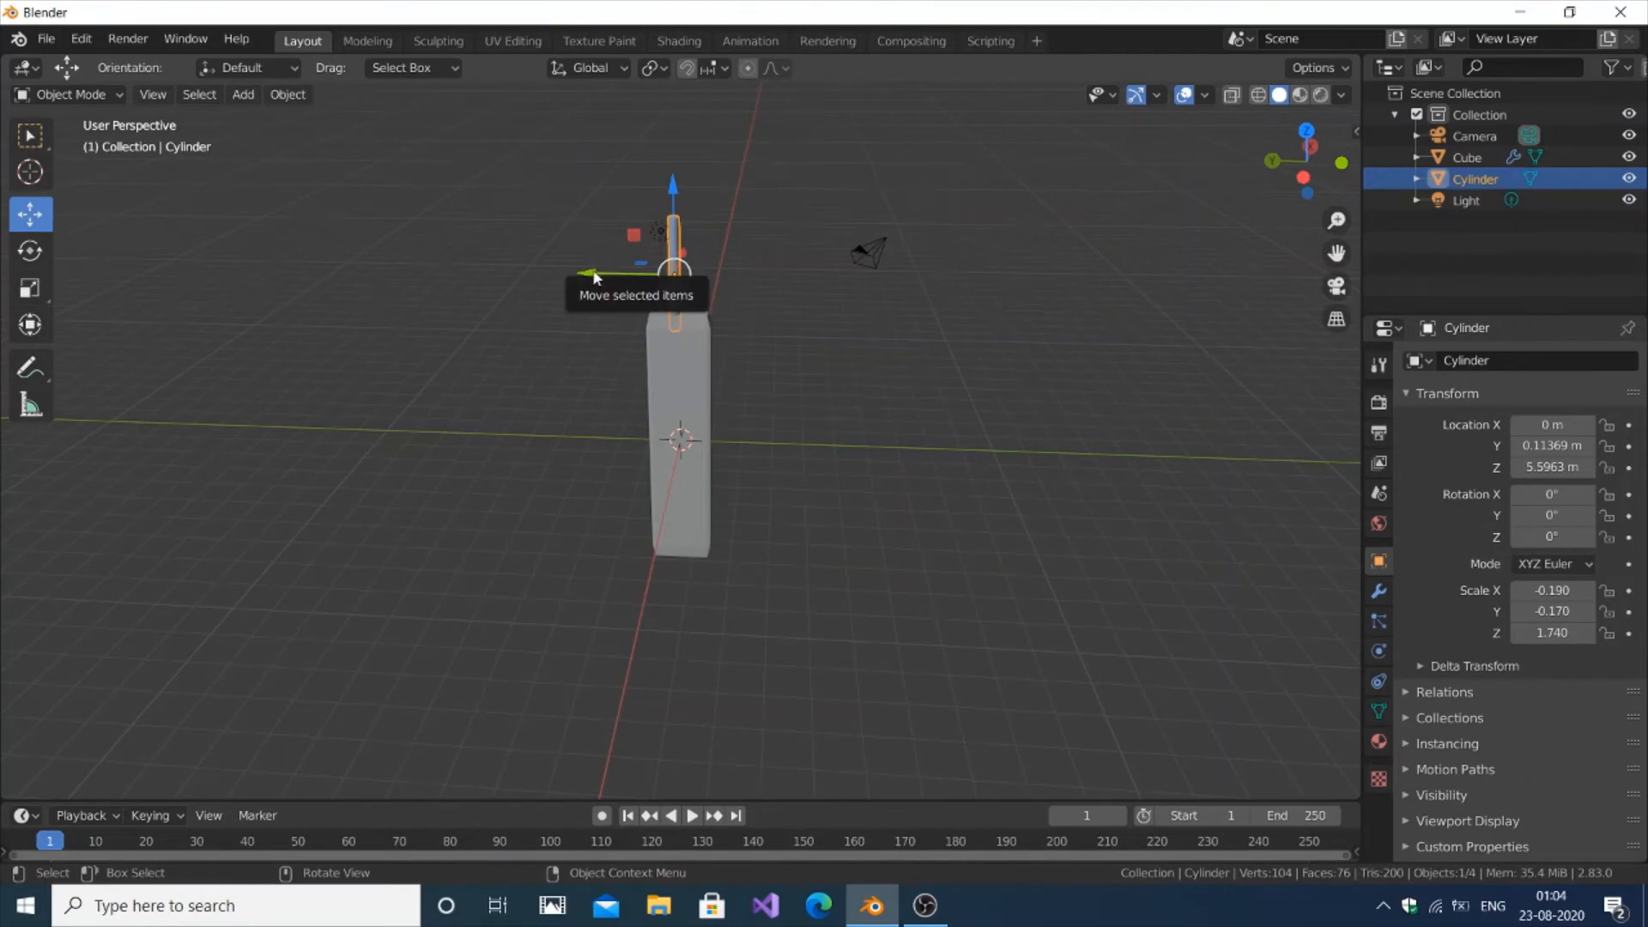
click(593, 272)
click(676, 249)
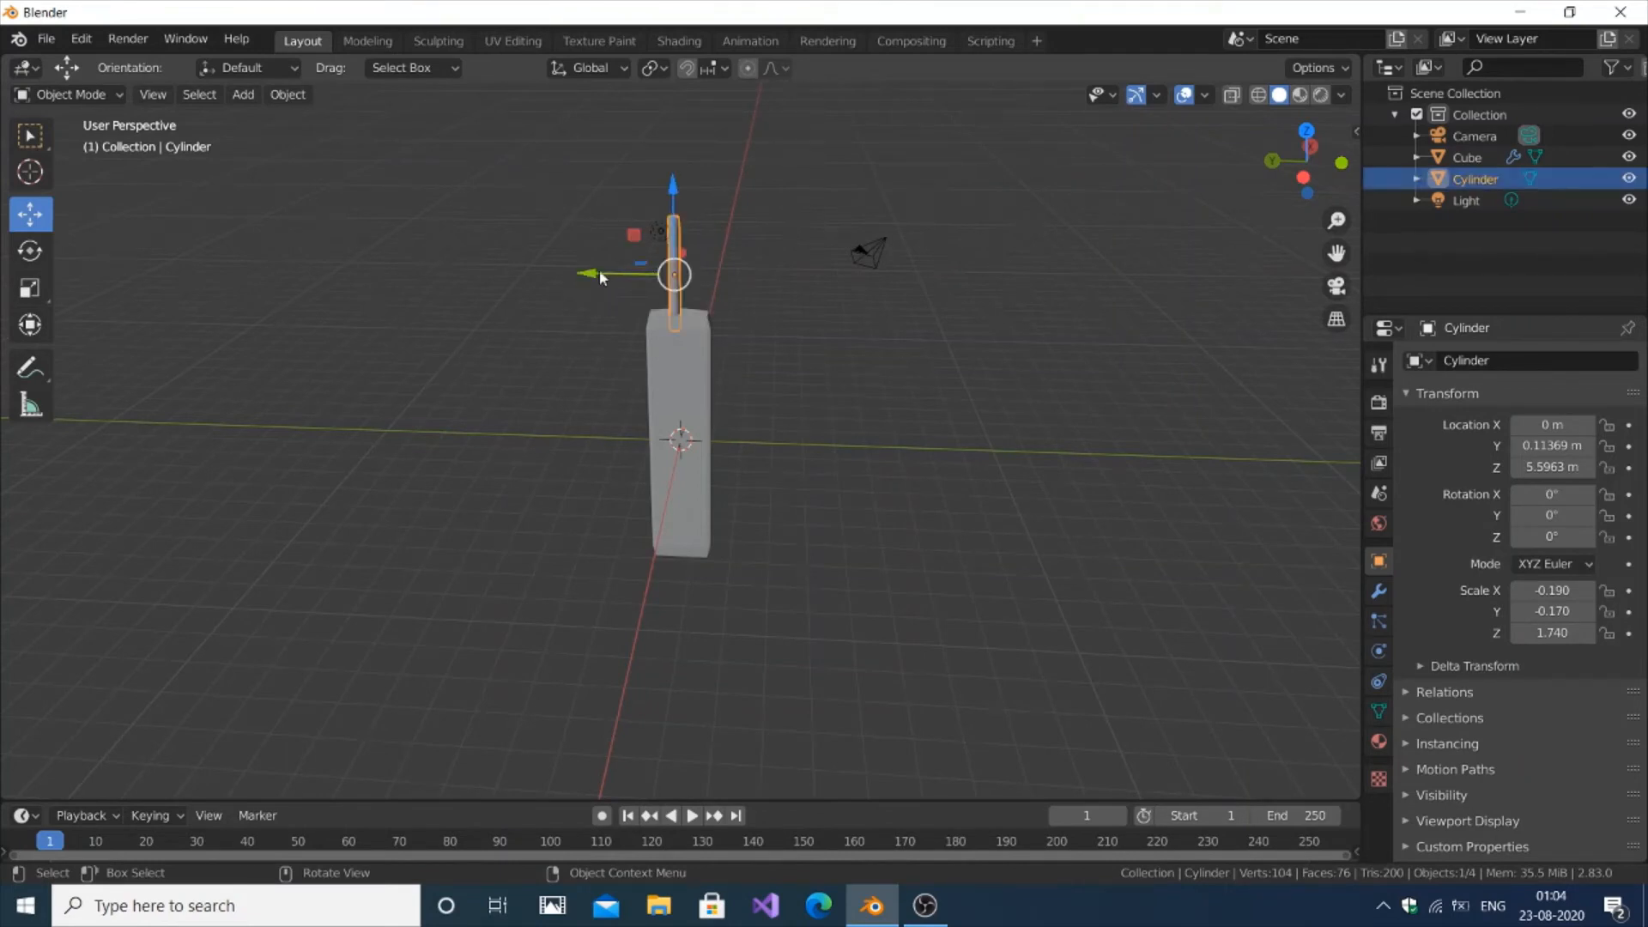
drag(591, 273, 596, 271)
click(827, 213)
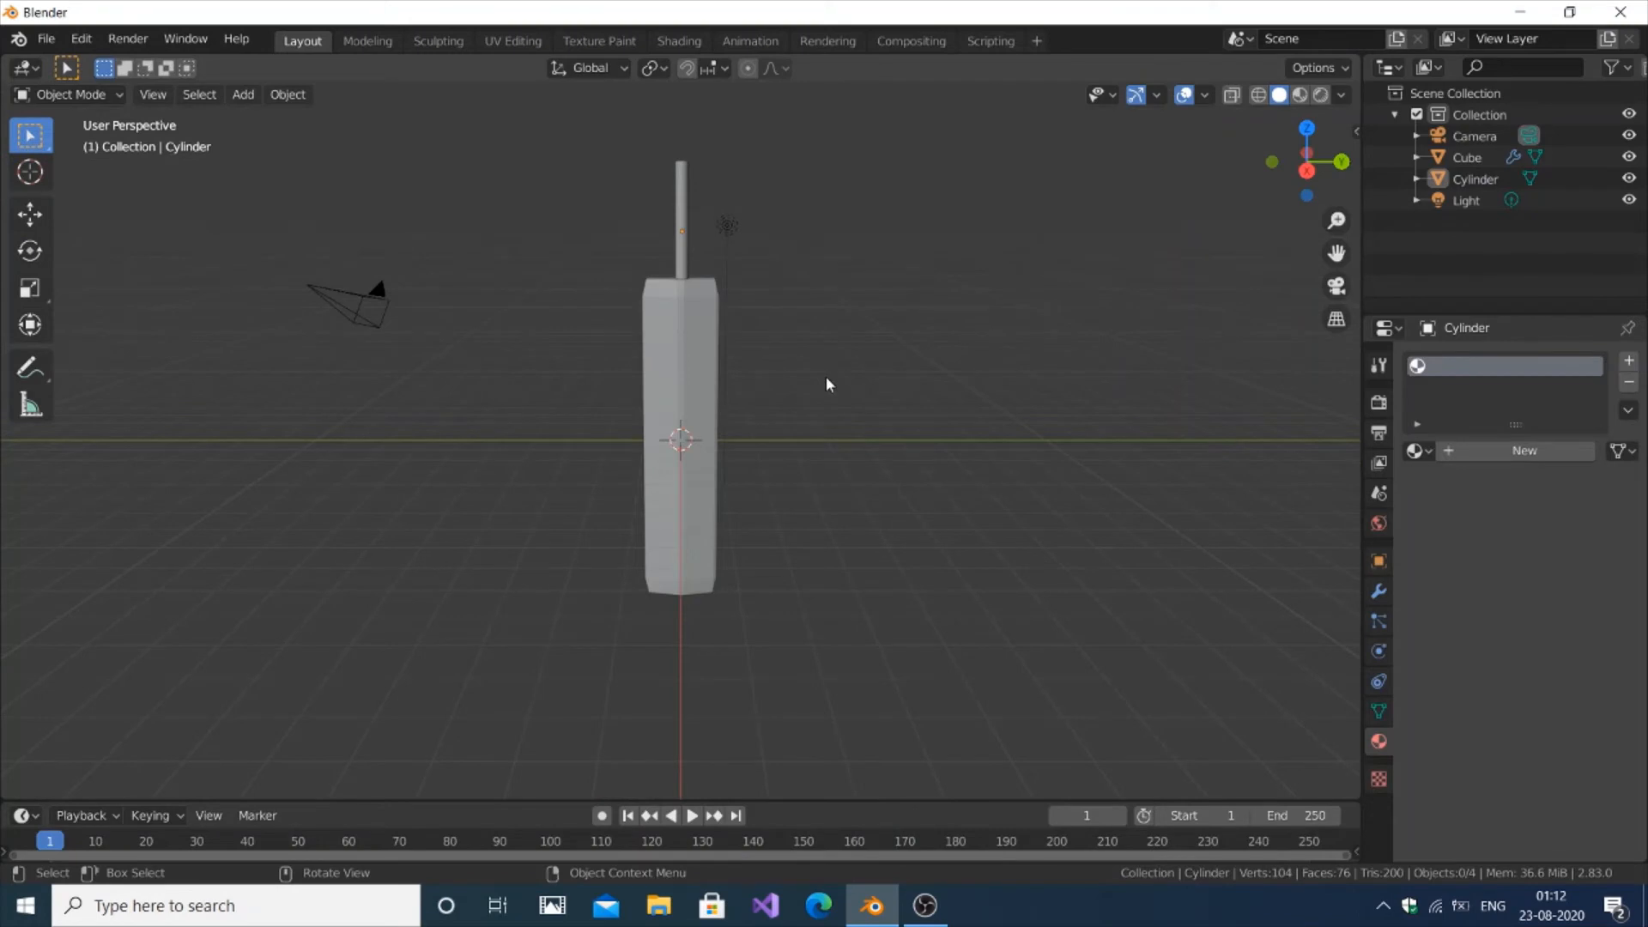
Give the cylinder handle a new material in a single material slot
scroll(826, 378, up, 1)
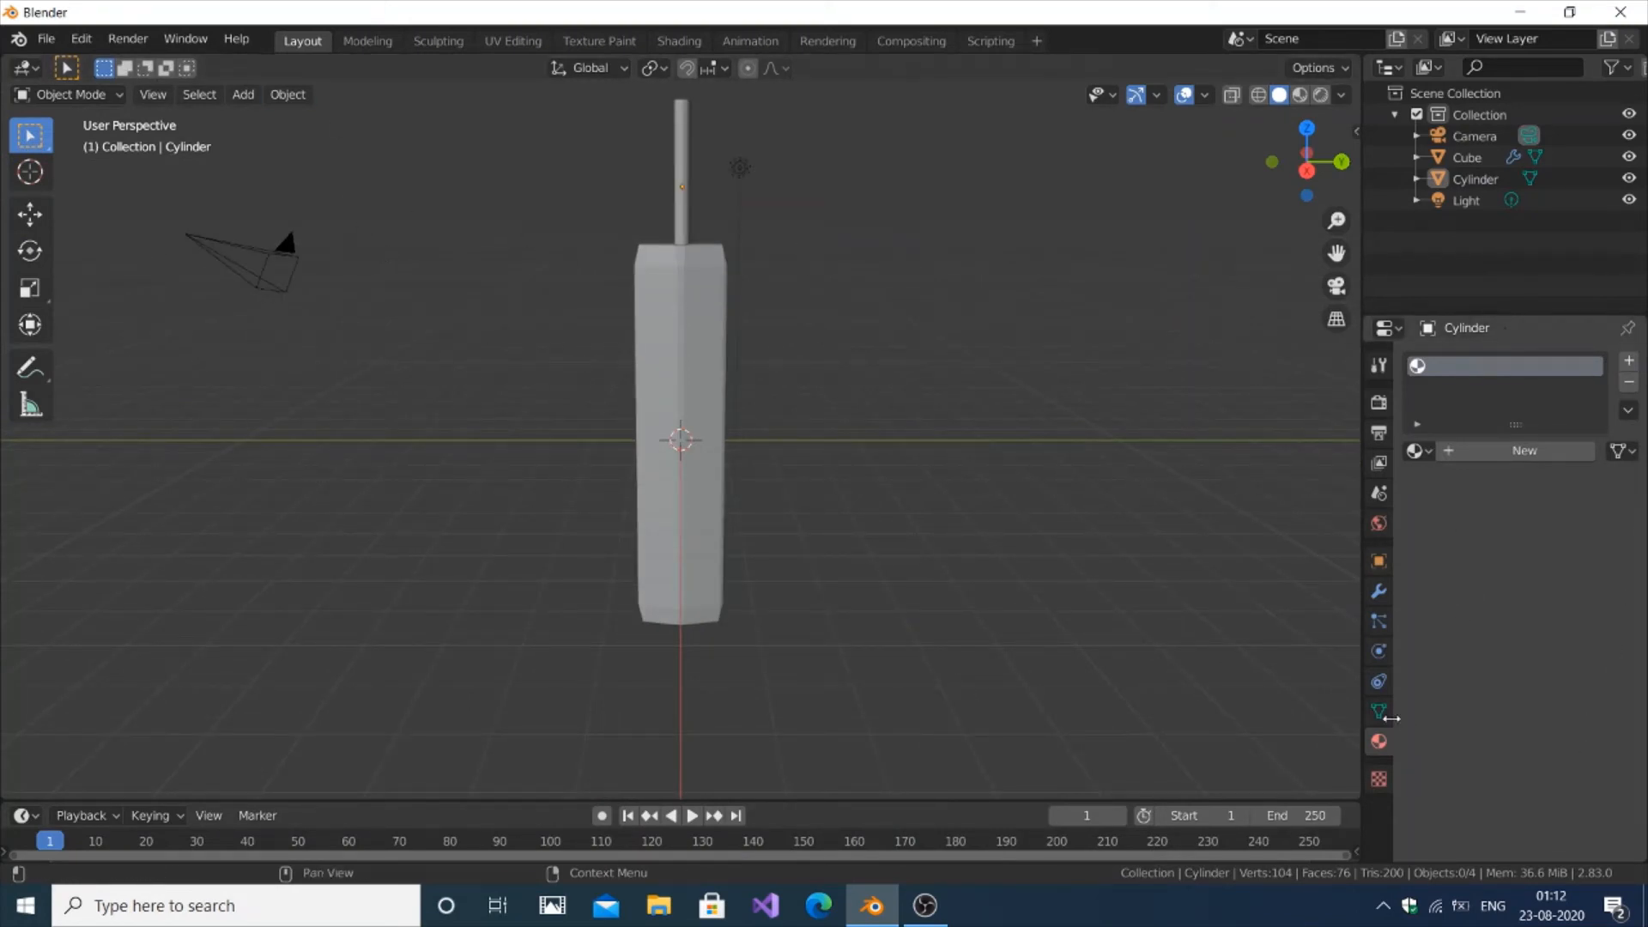
click(1629, 361)
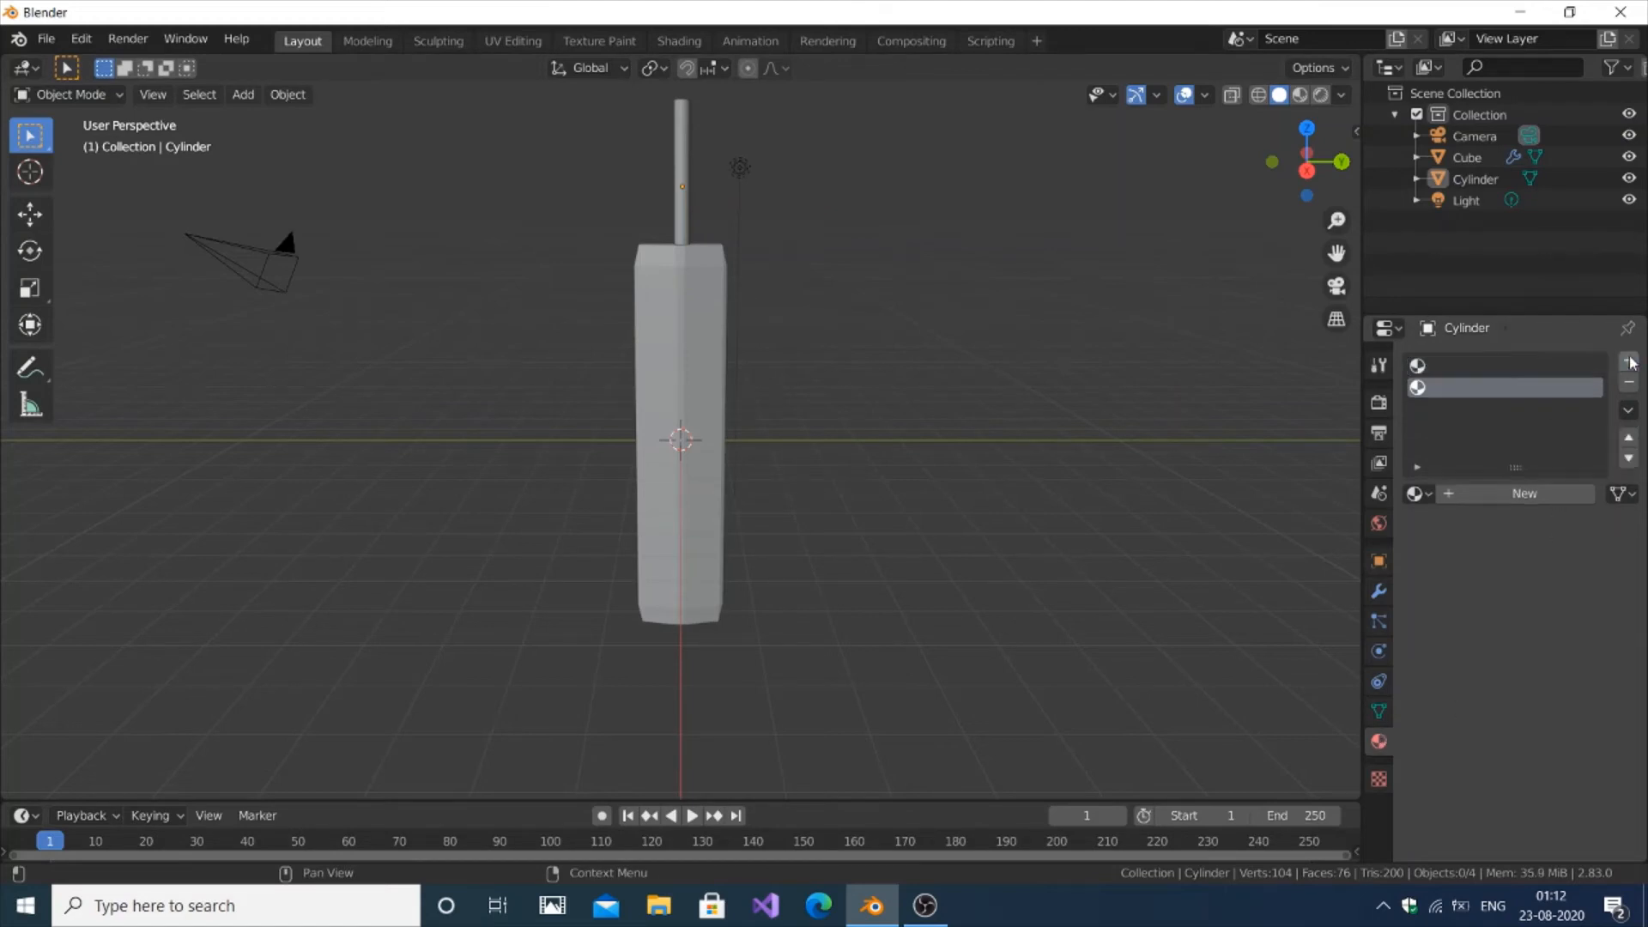
click(1629, 382)
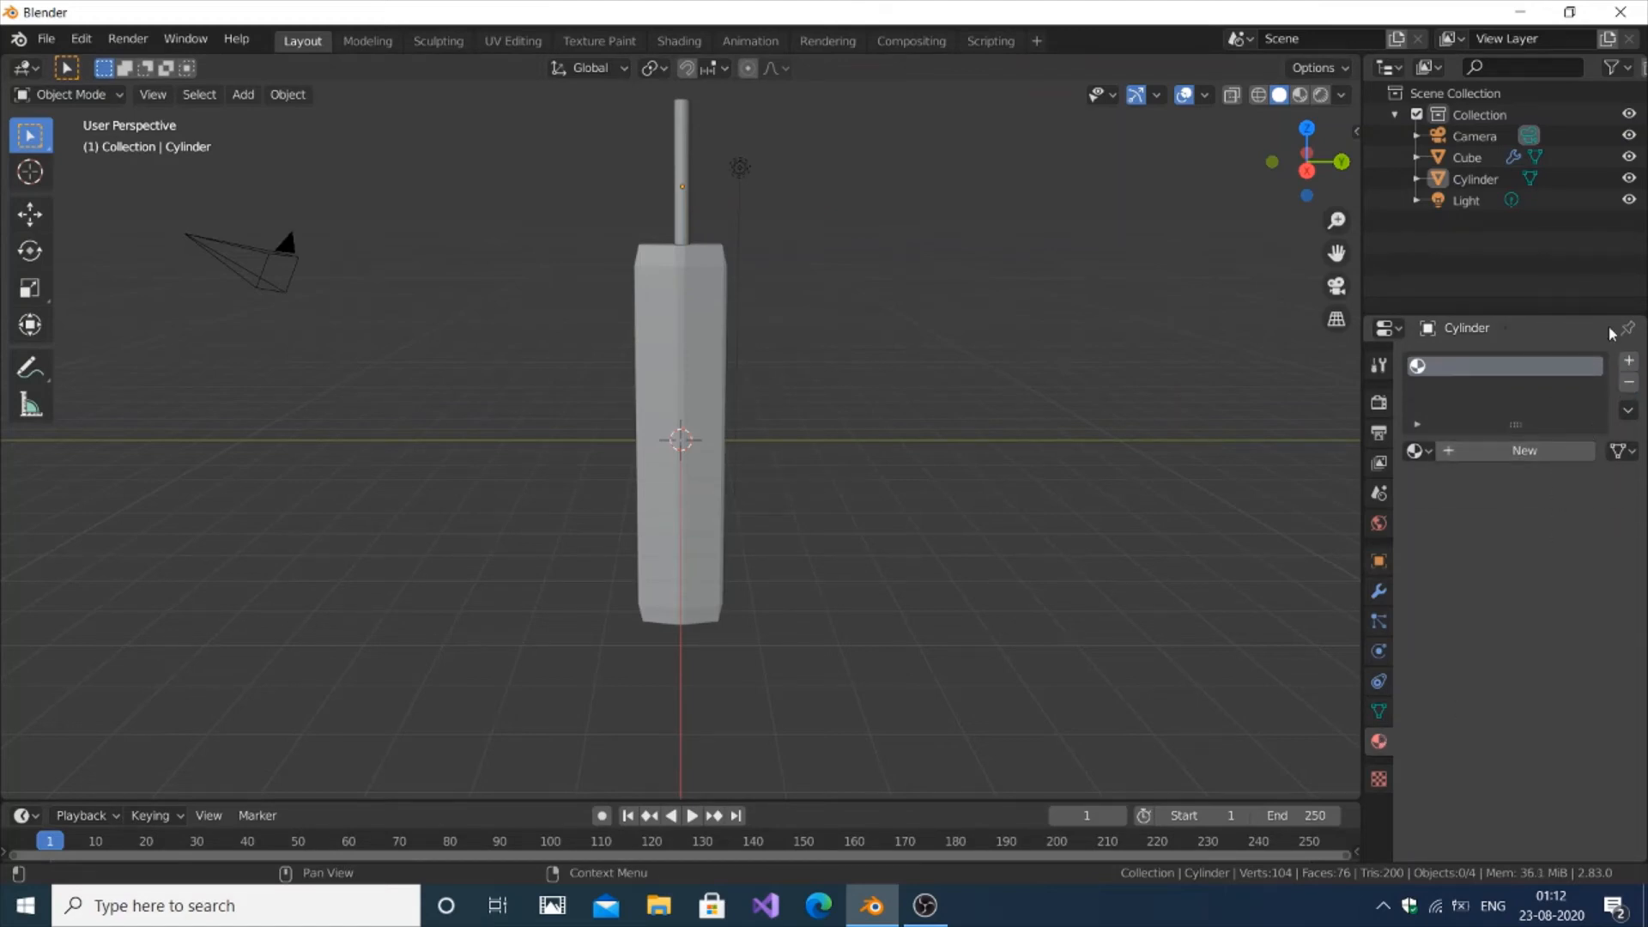
click(1485, 452)
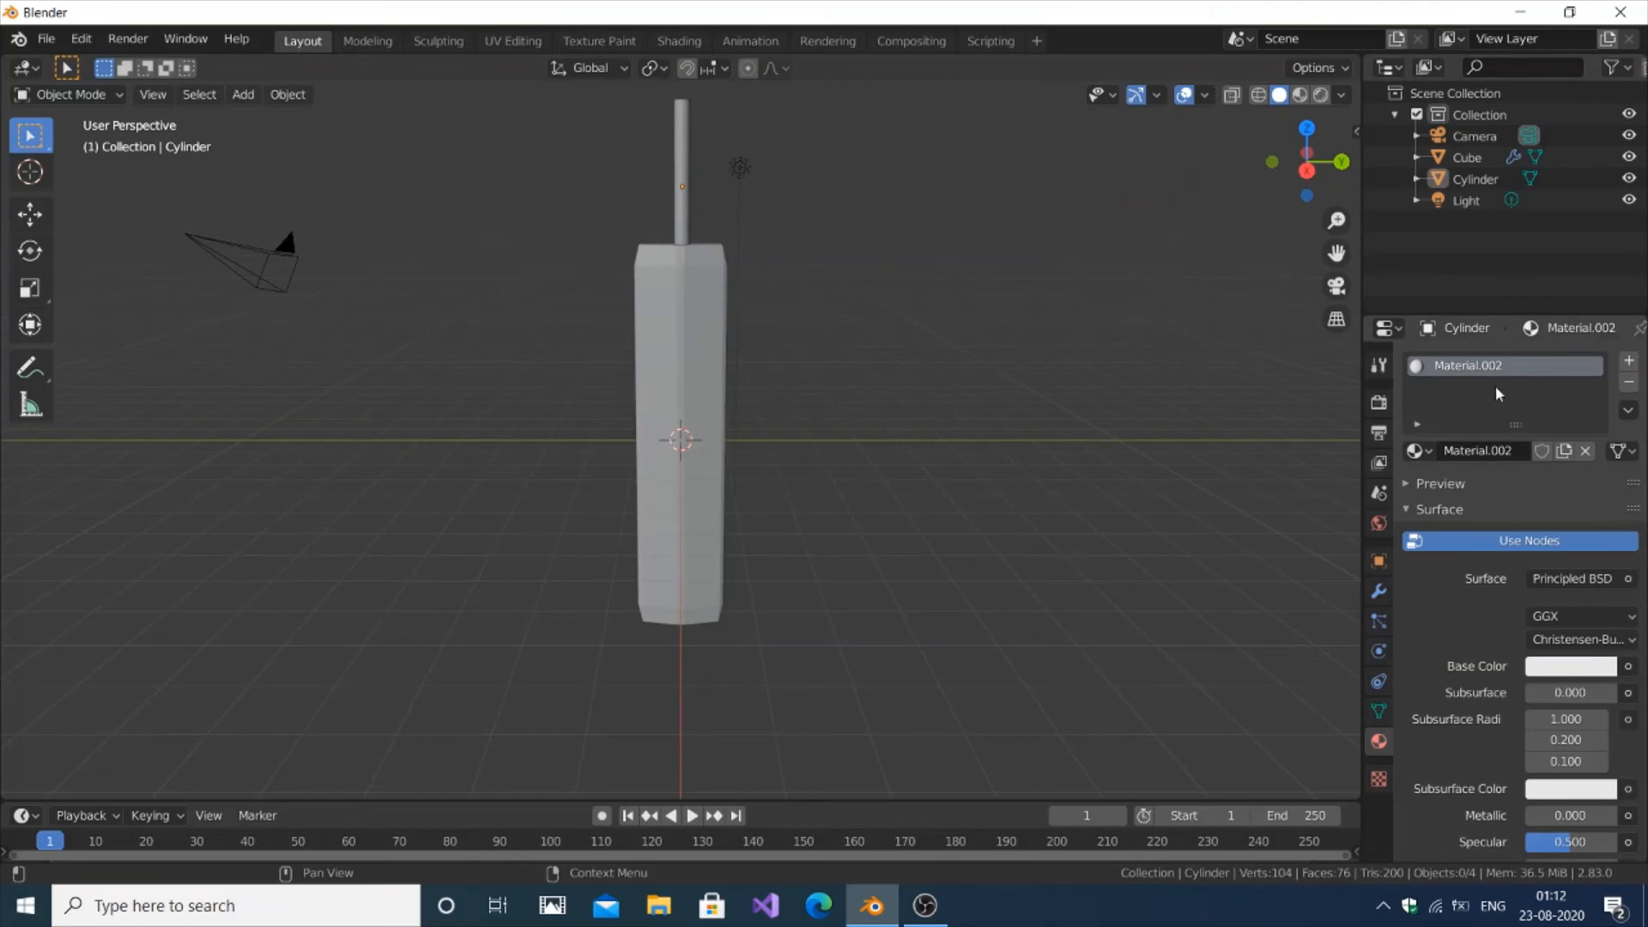
Set the base color of the blade's material to orange and preview it briefly in Rendered shading
click(664, 286)
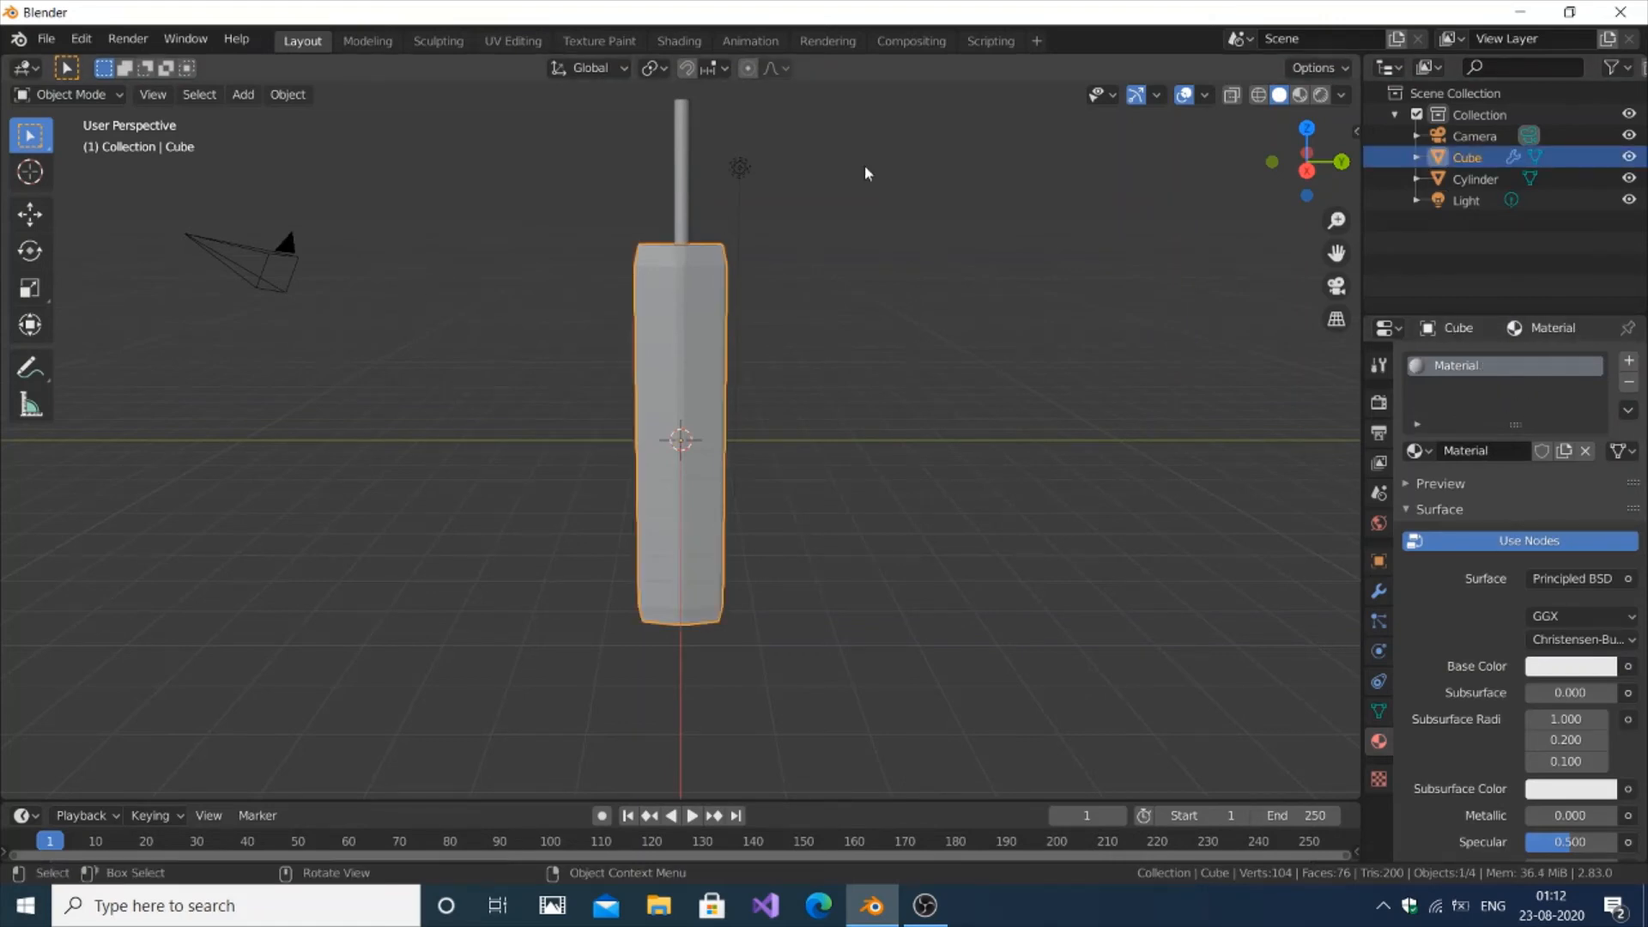
click(1568, 667)
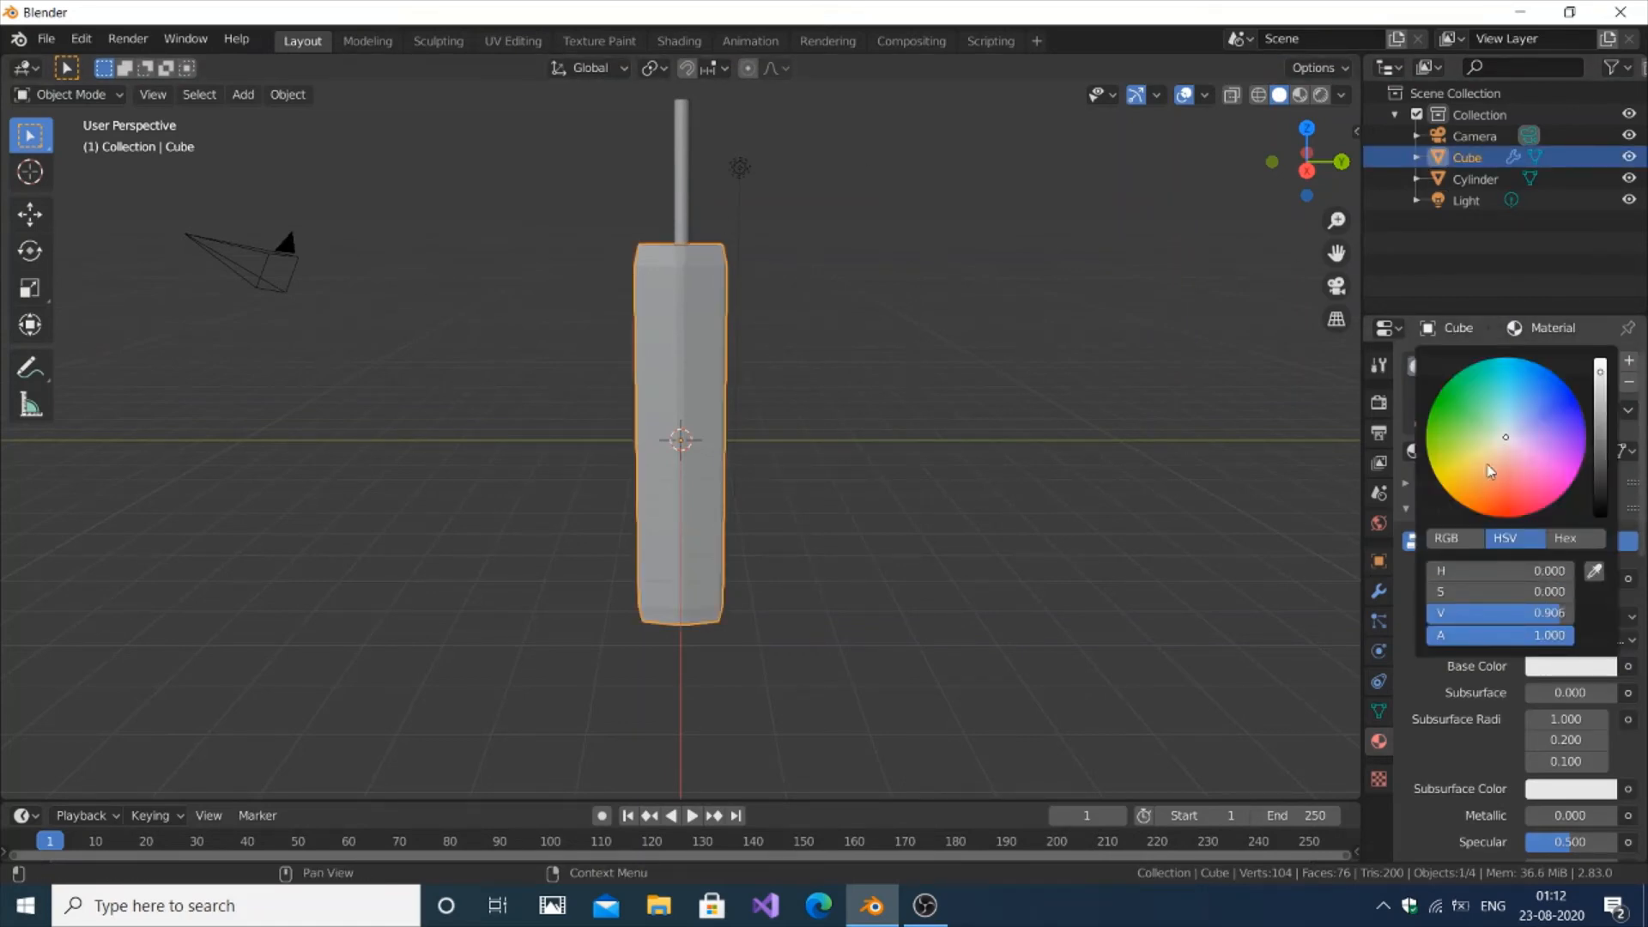
mouse_move(1506, 437)
mouse_down()
mouse_move(1469, 494)
mouse_move(1478, 479)
mouse_up()
drag(1479, 479, 1467, 486)
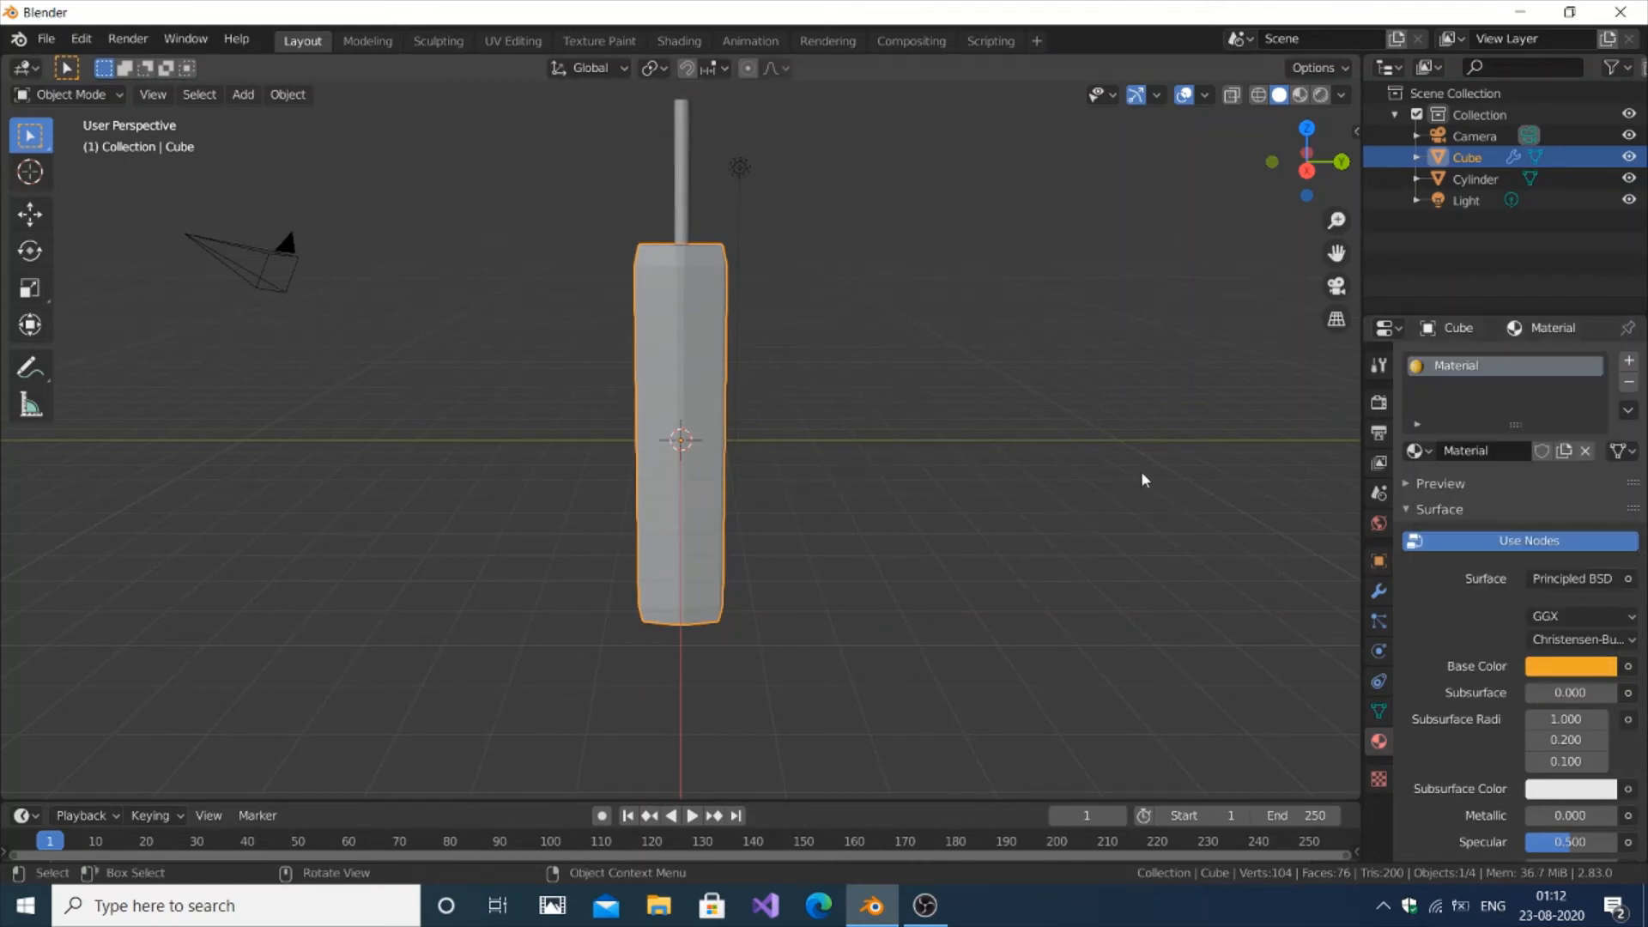
click(1321, 95)
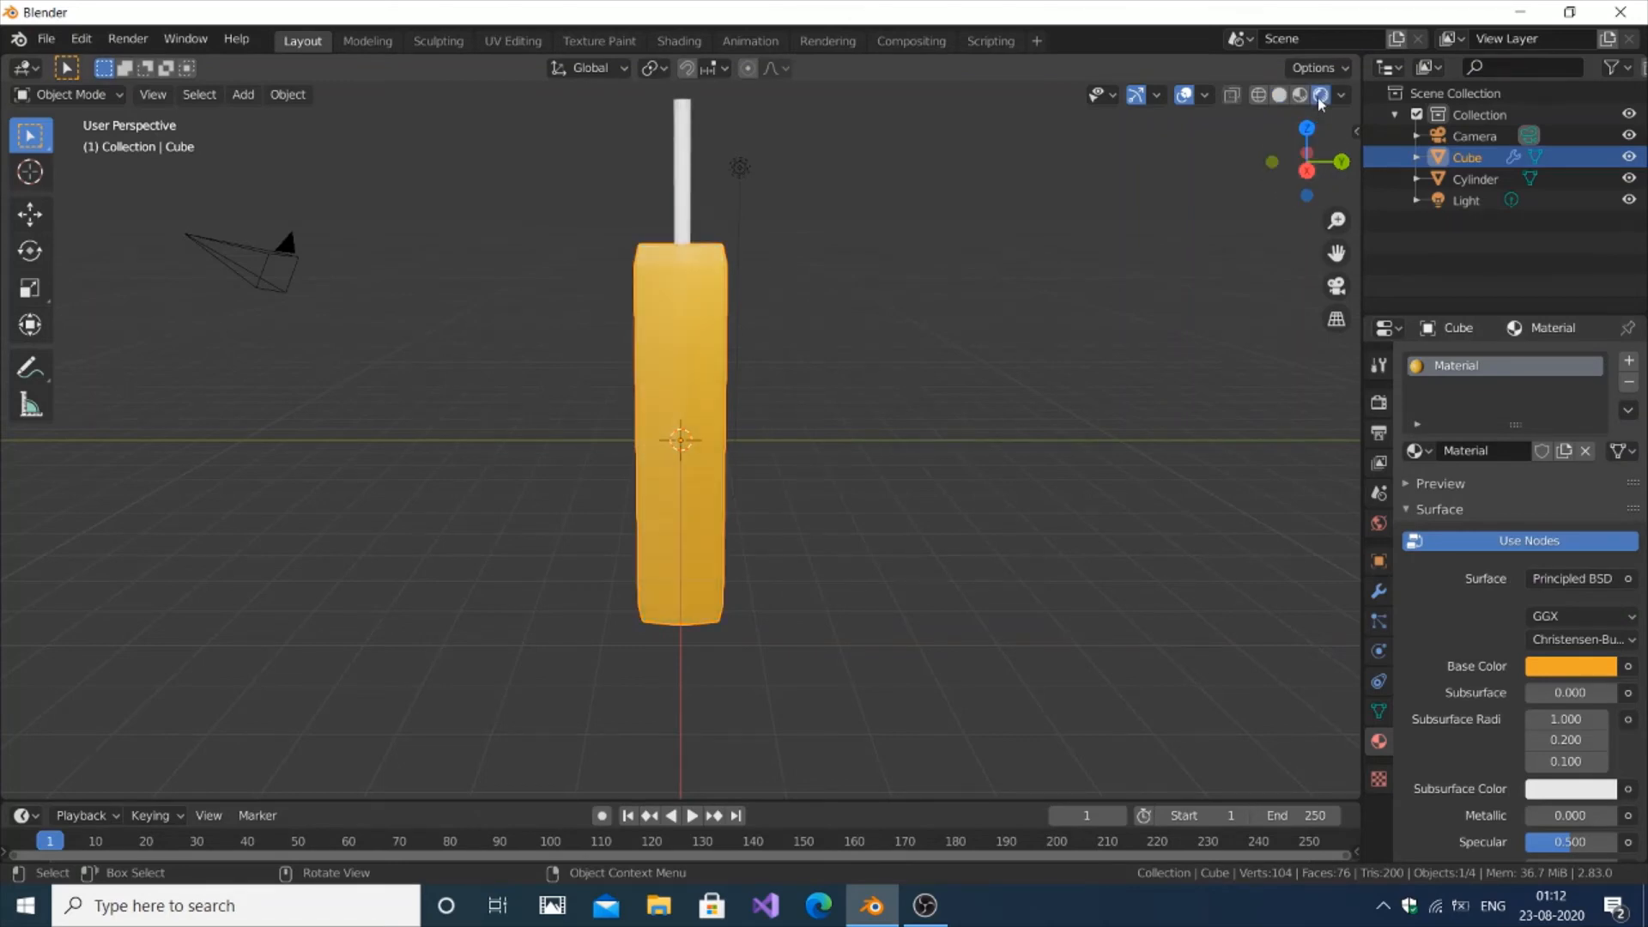
click(1280, 96)
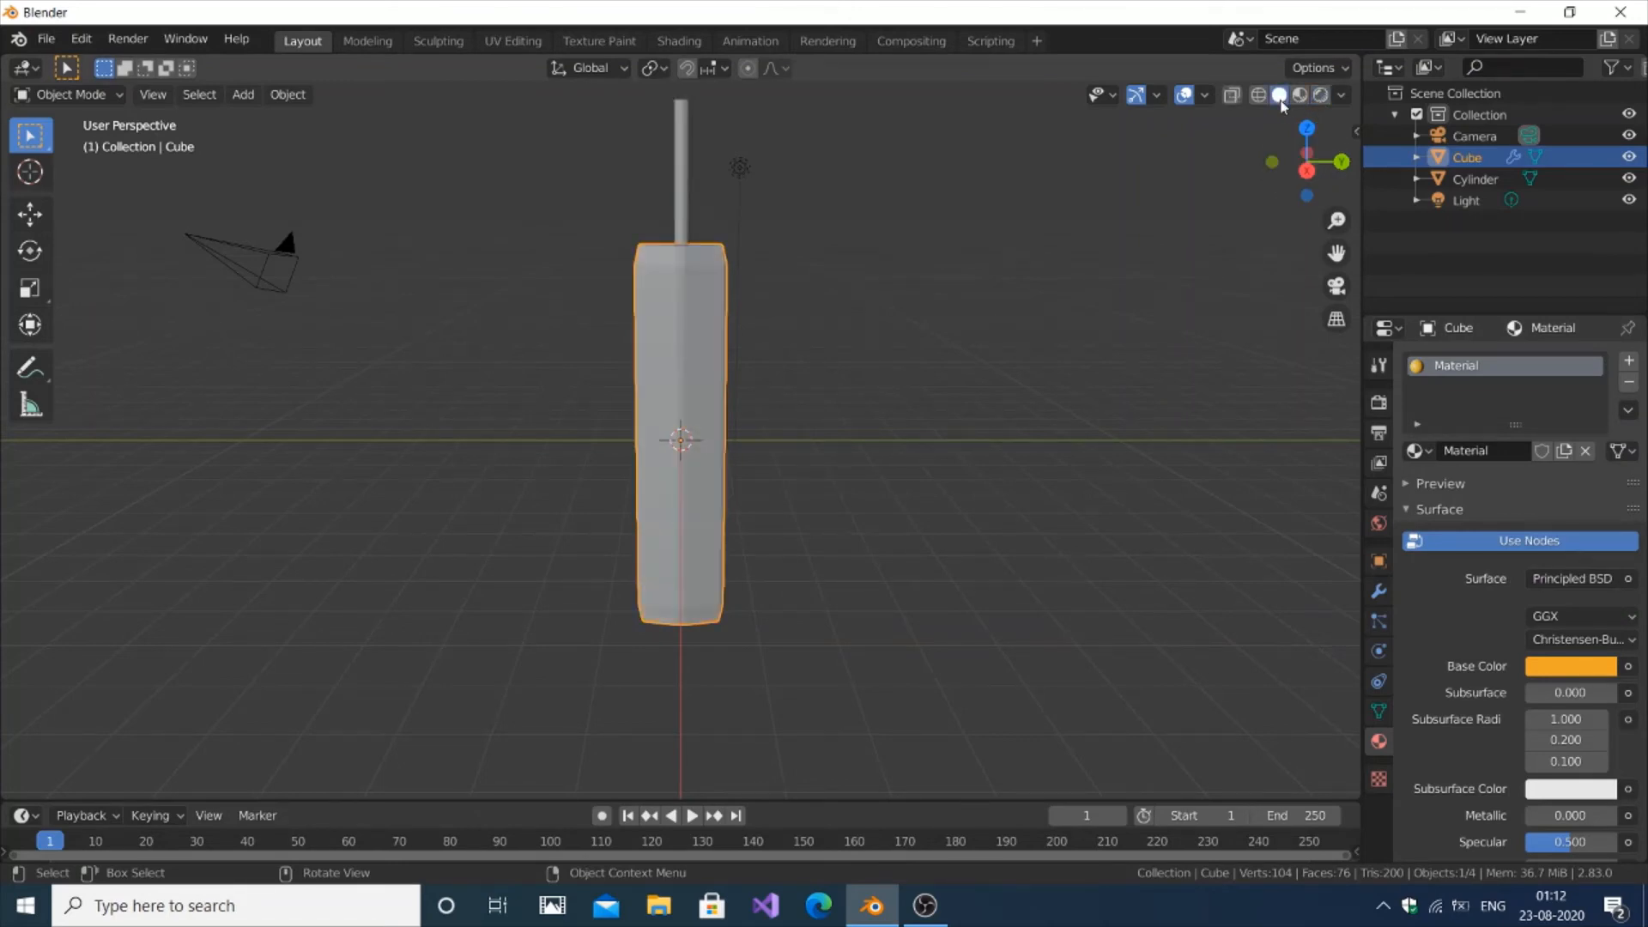
Add a second new material to the handle with a red base color of about H 0.991, S 0.841, V 0.906, and preview the render
click(681, 203)
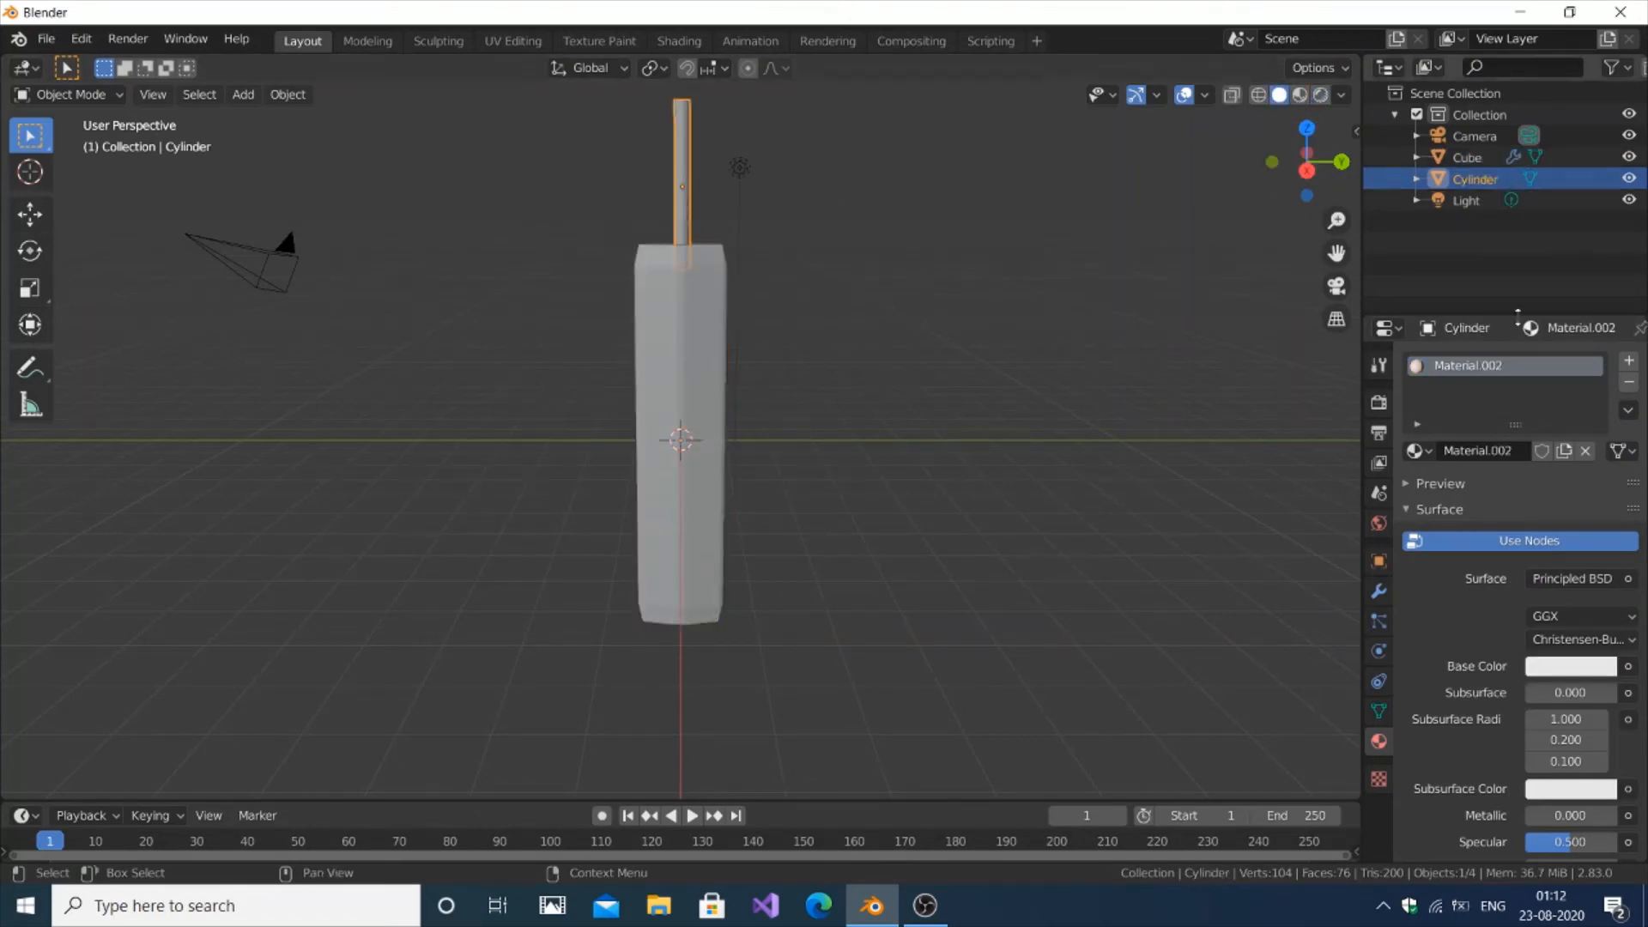
click(1627, 364)
click(1506, 494)
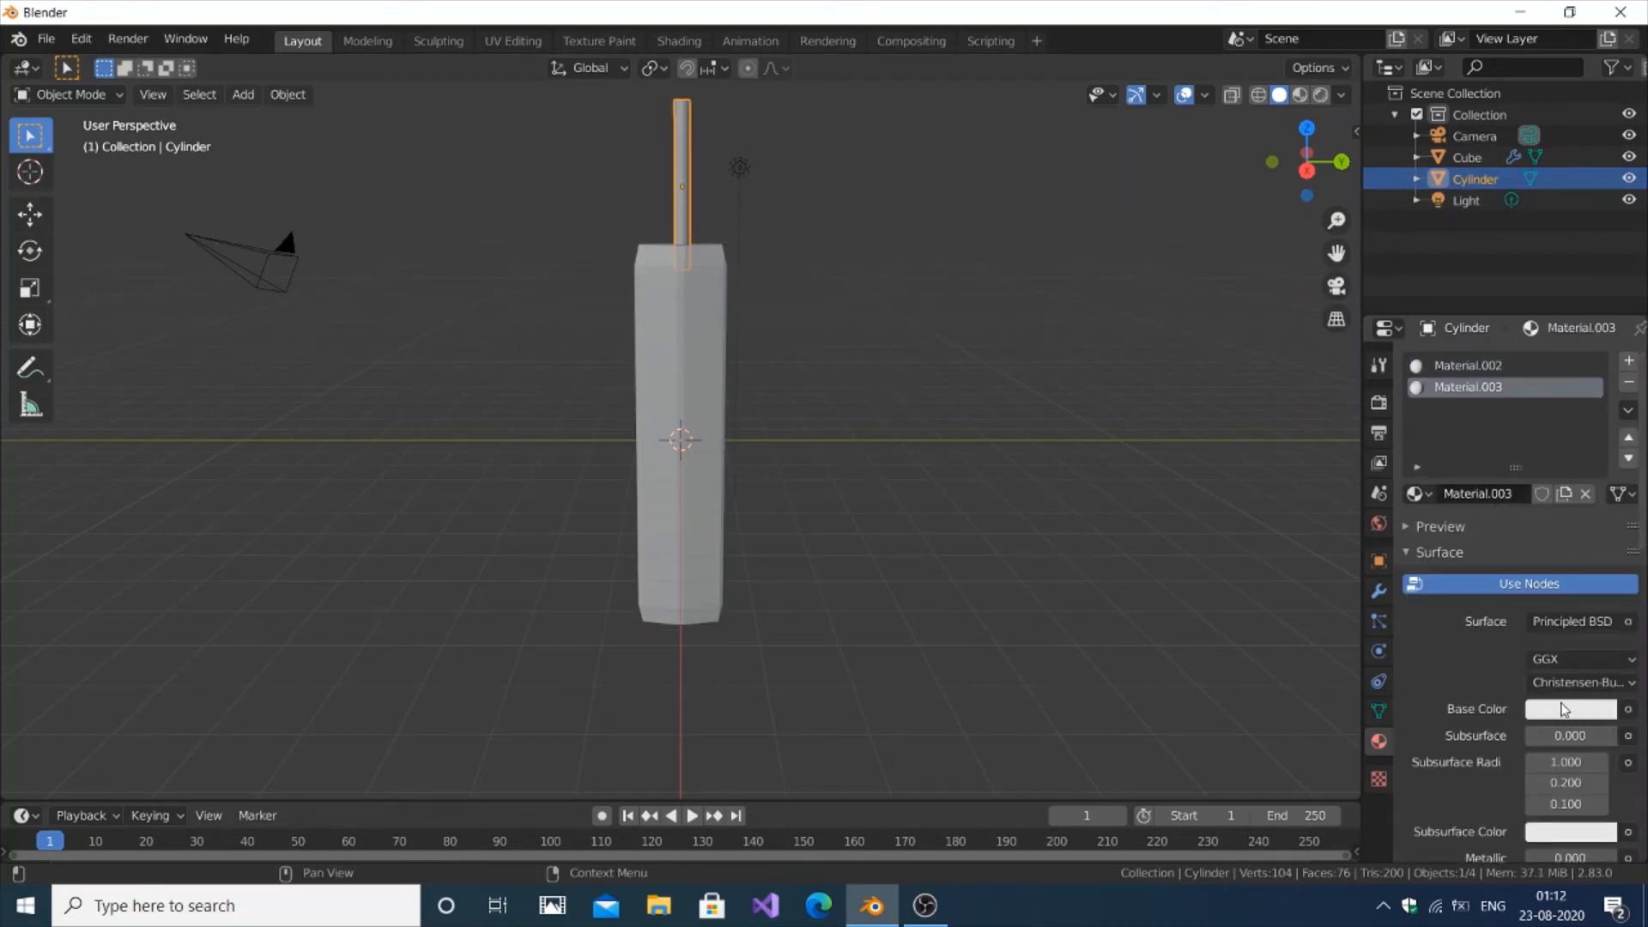
click(1561, 709)
click(1512, 541)
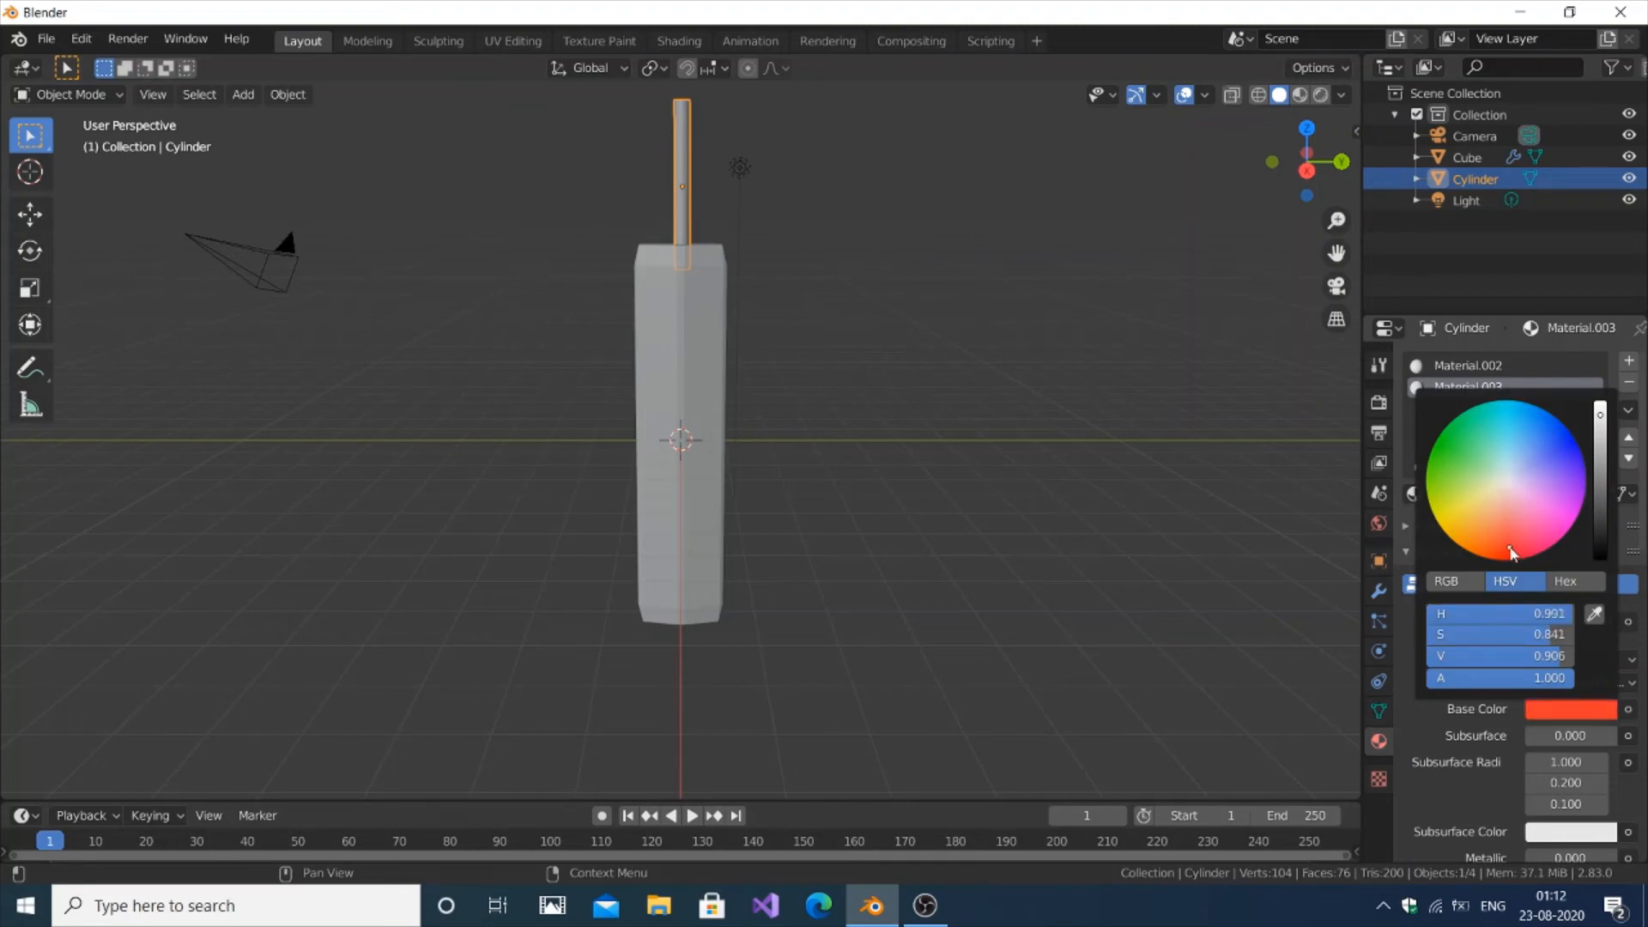
click(1273, 496)
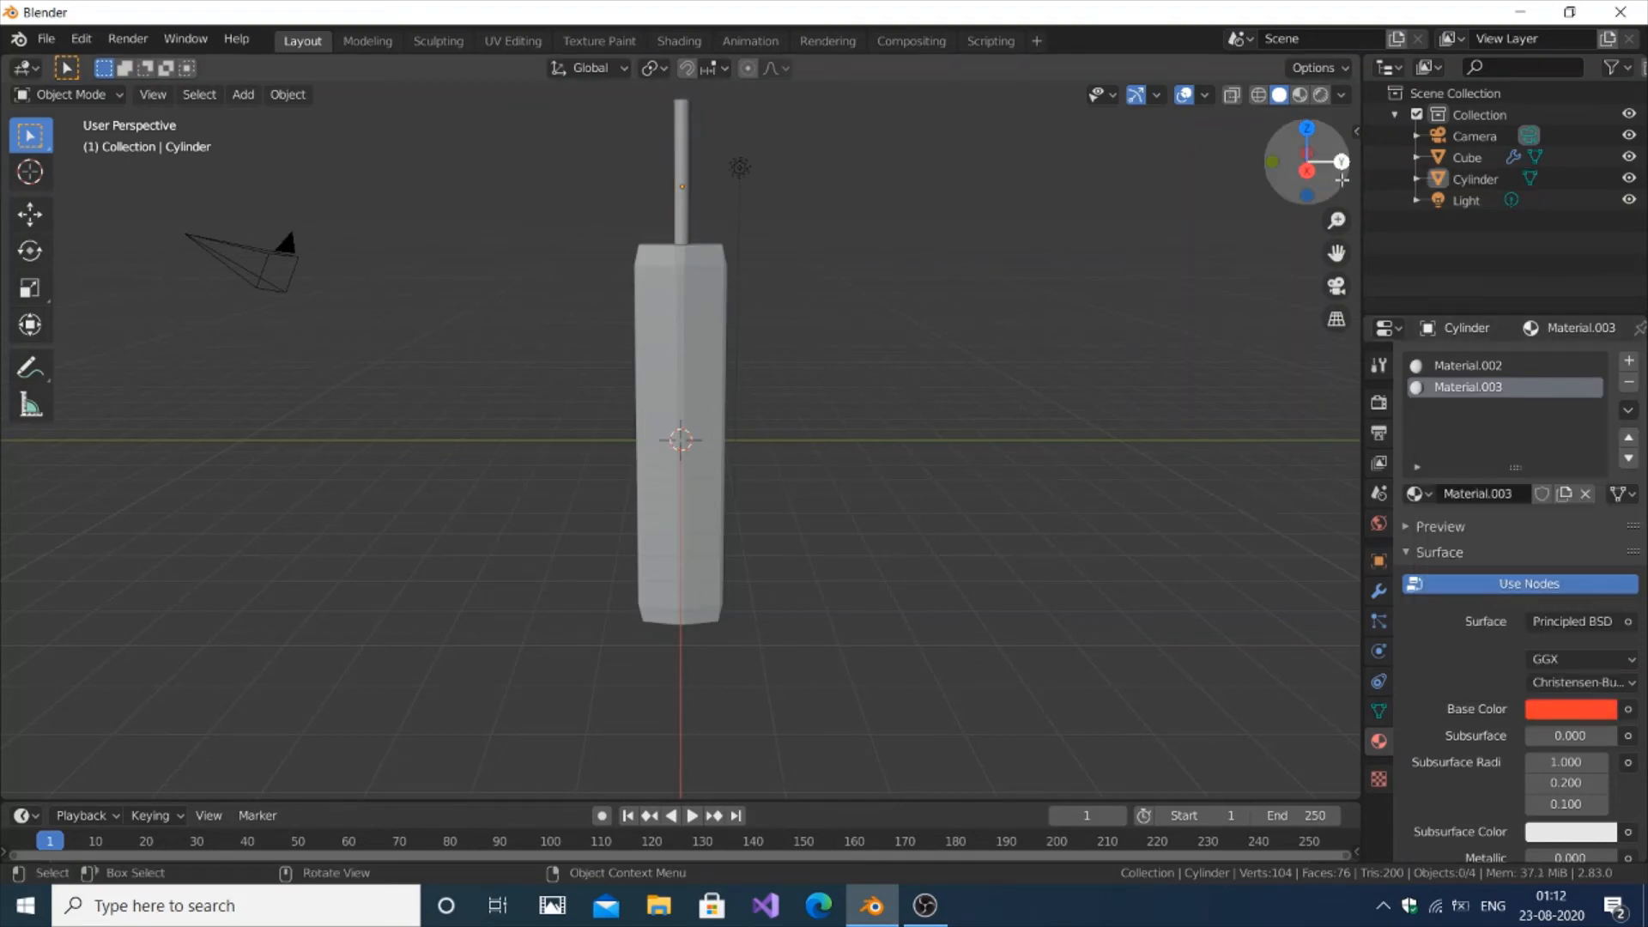
click(1325, 96)
click(1280, 95)
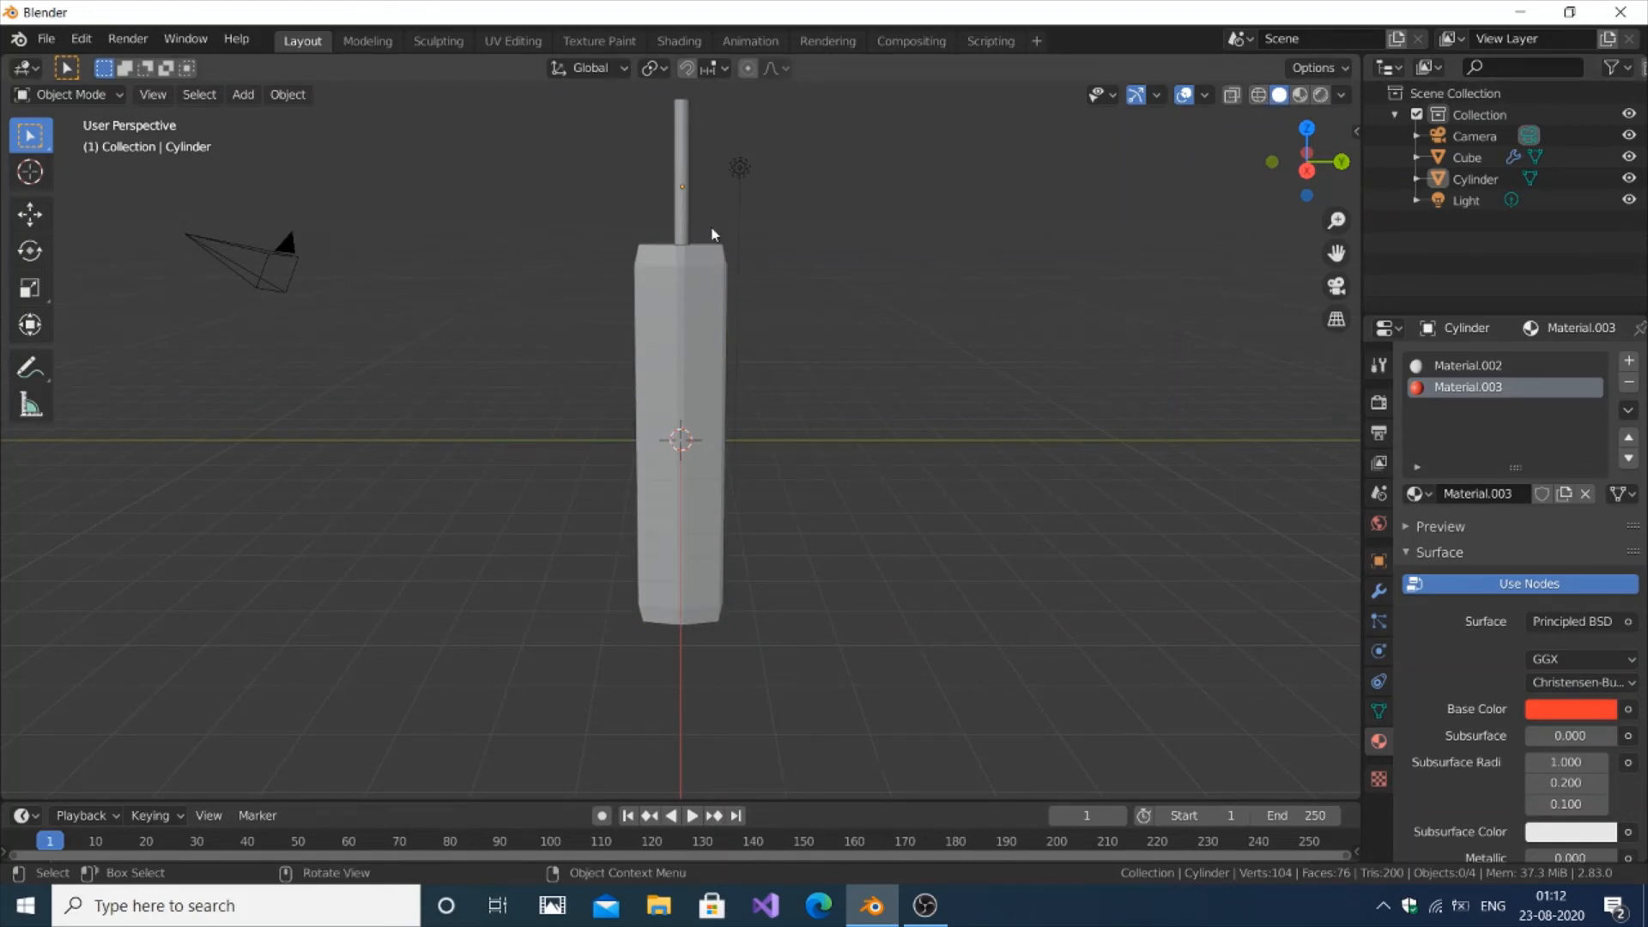
Put the cylinder handle into Edit Mode and box-select its vertices from an underside view
click(680, 214)
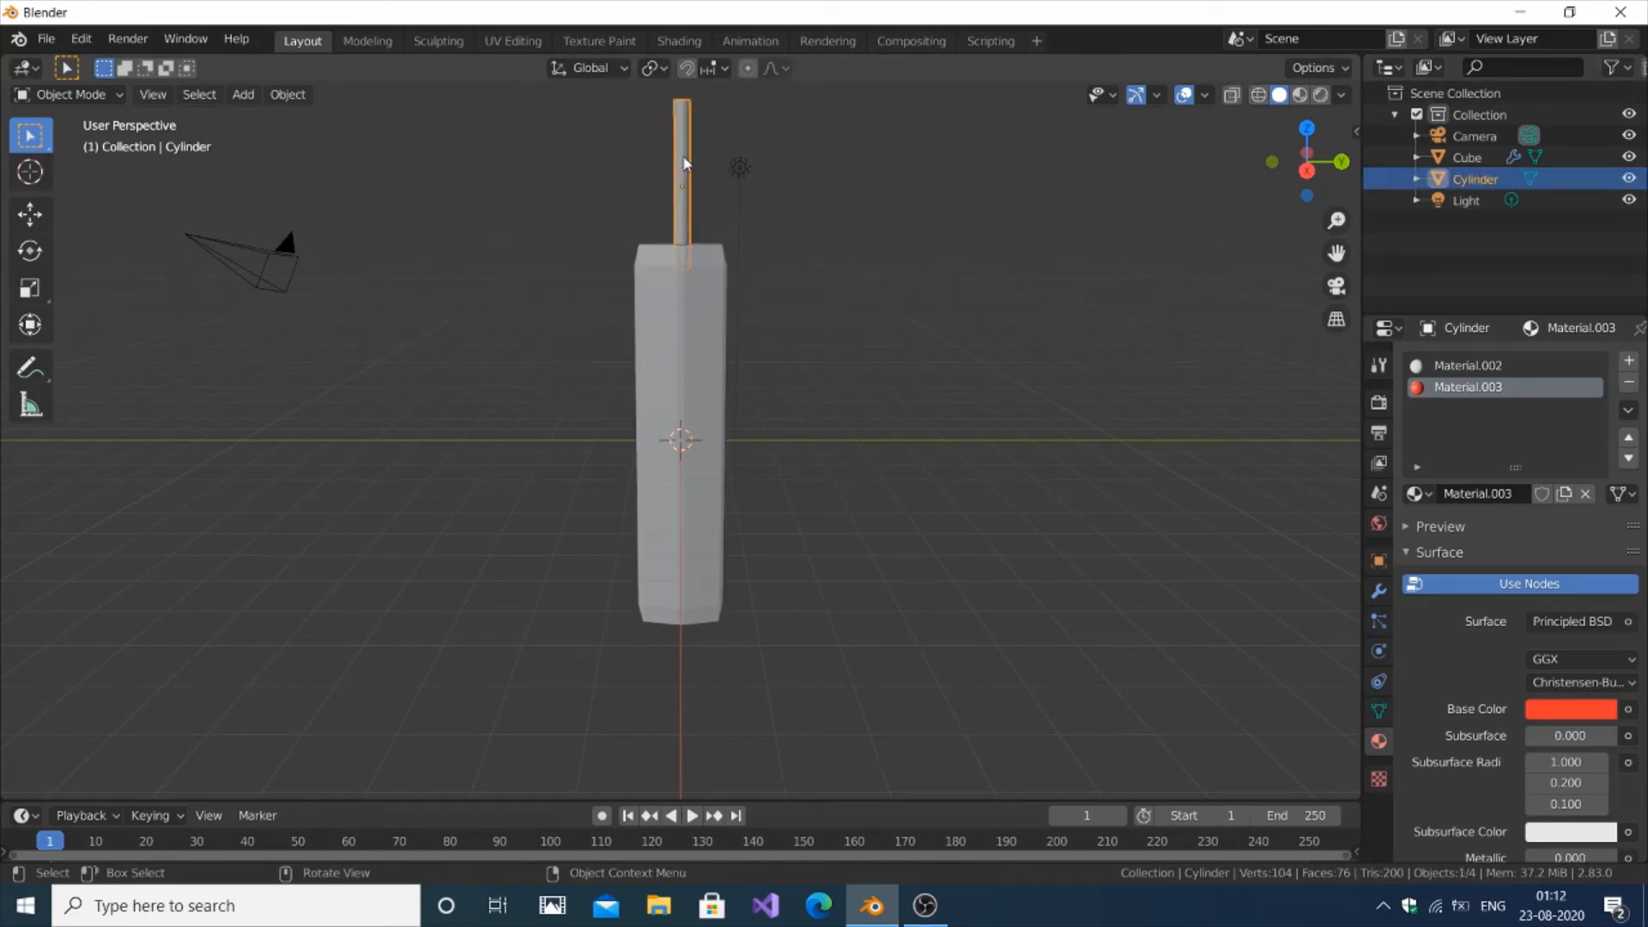
click(101, 97)
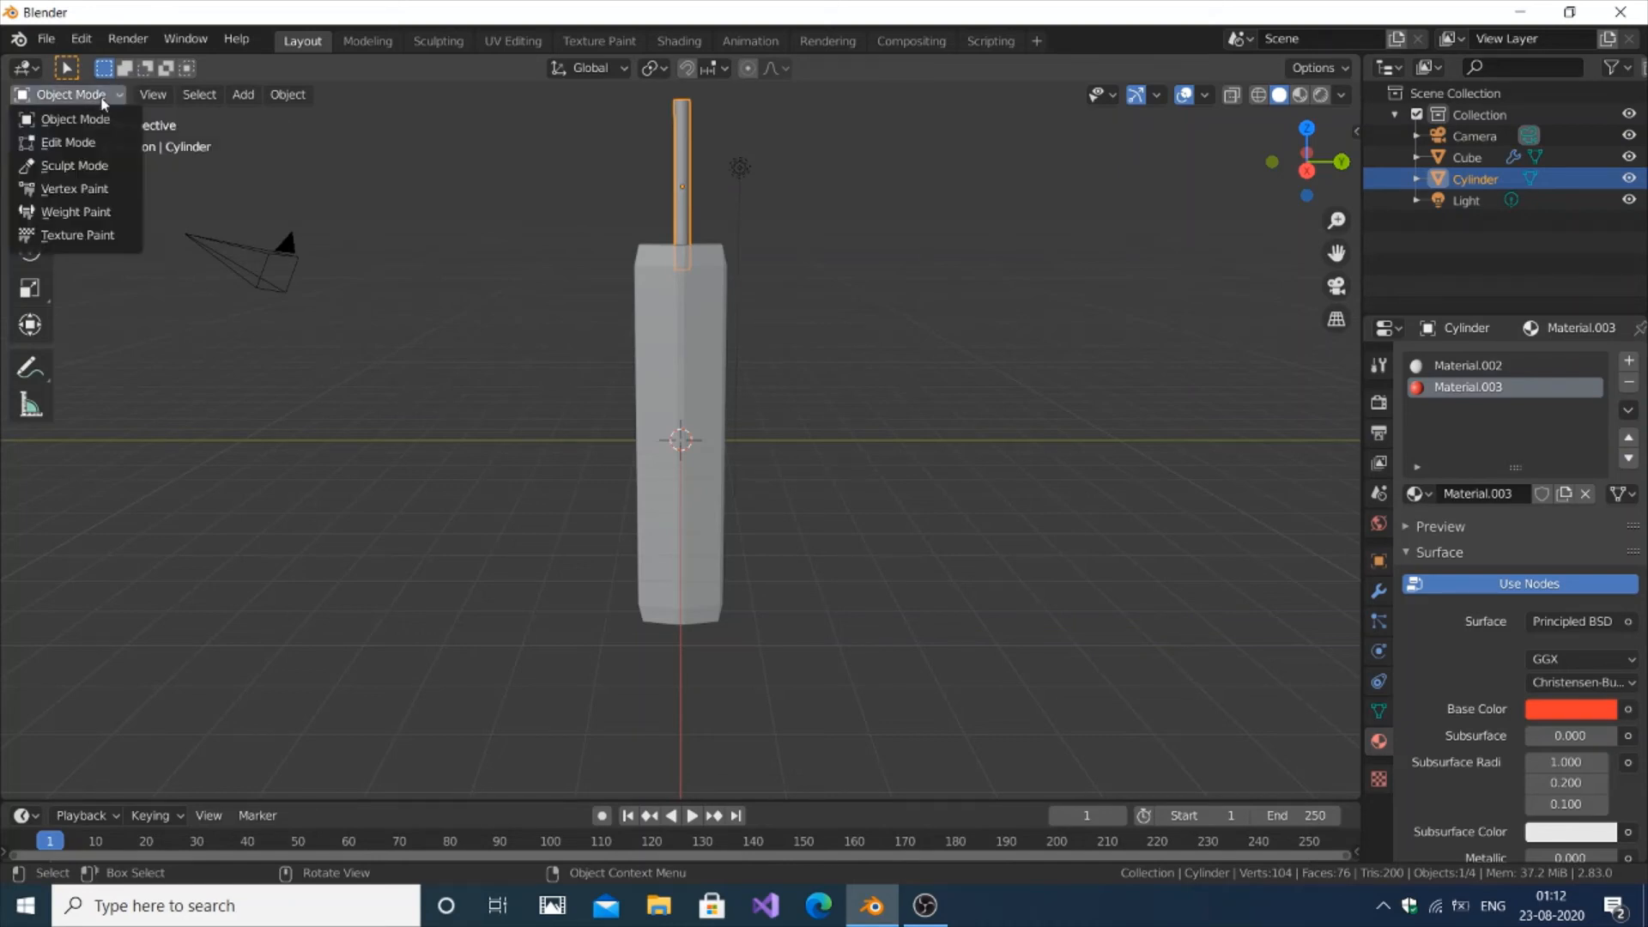
click(95, 144)
scroll(653, 154, up, 1)
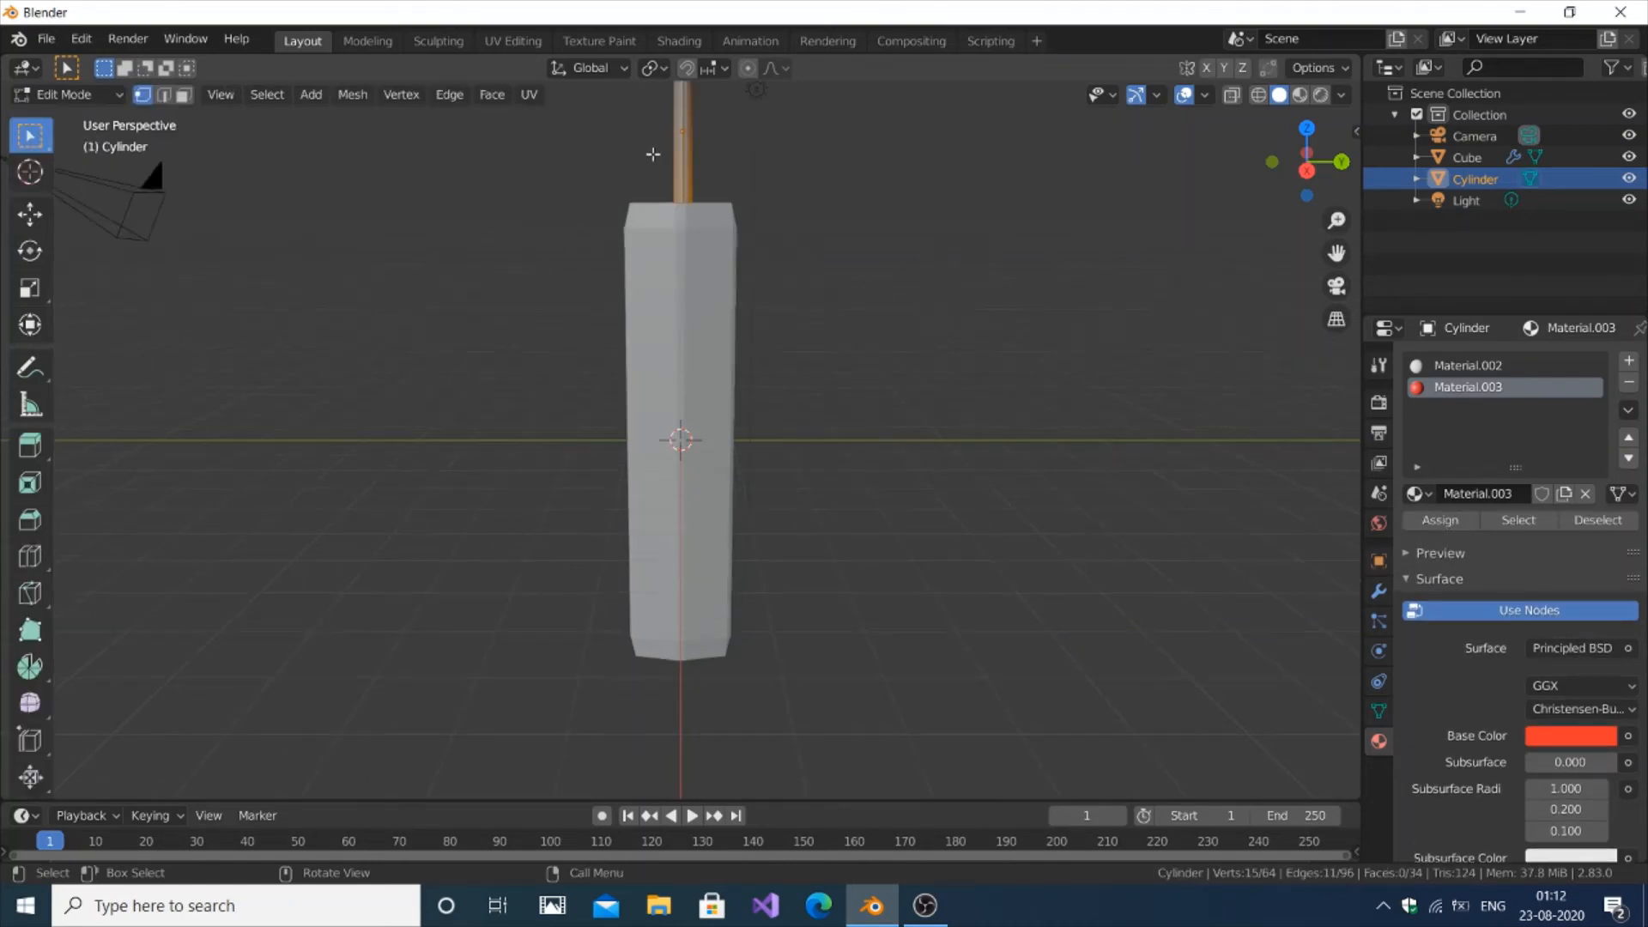
middle_drag(761, 196, 707, 672)
scroll(646, 614, down, 1)
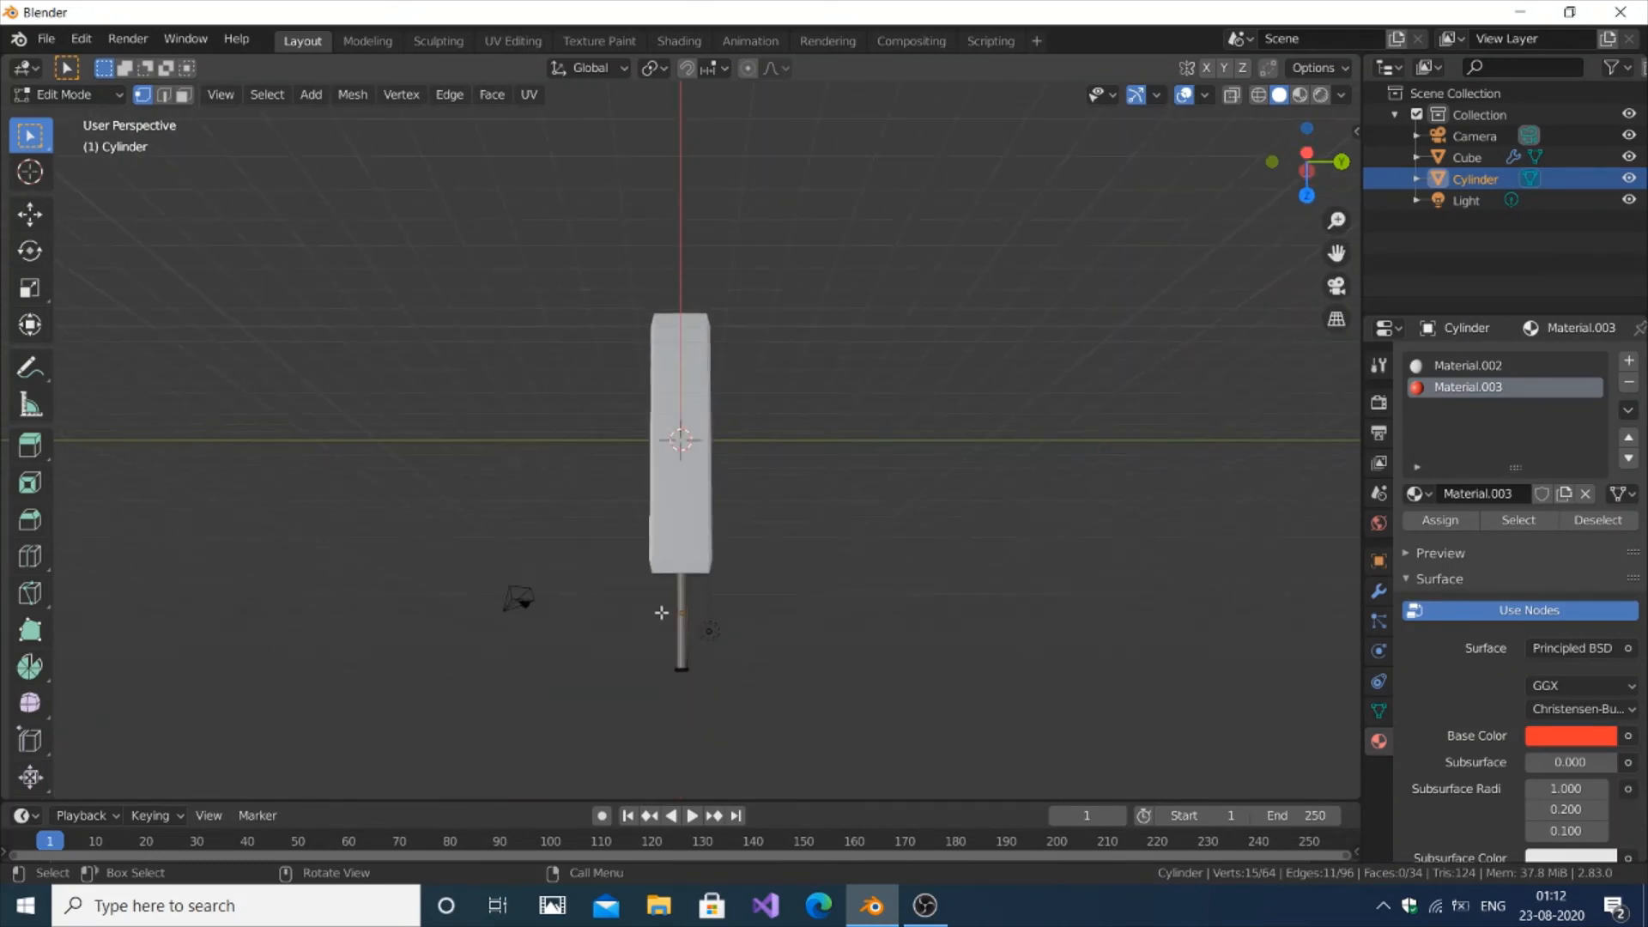
scroll(711, 628, down, 1)
drag(657, 550, 721, 752)
Extend the selection with the handle vertices visible from above and from the blade's front
key(KP_2)
key(KP_2)
key(KP_2)
key(KP_2)
key(KP_2)
key(KP_2)
key(KP_2)
key(KP_2)
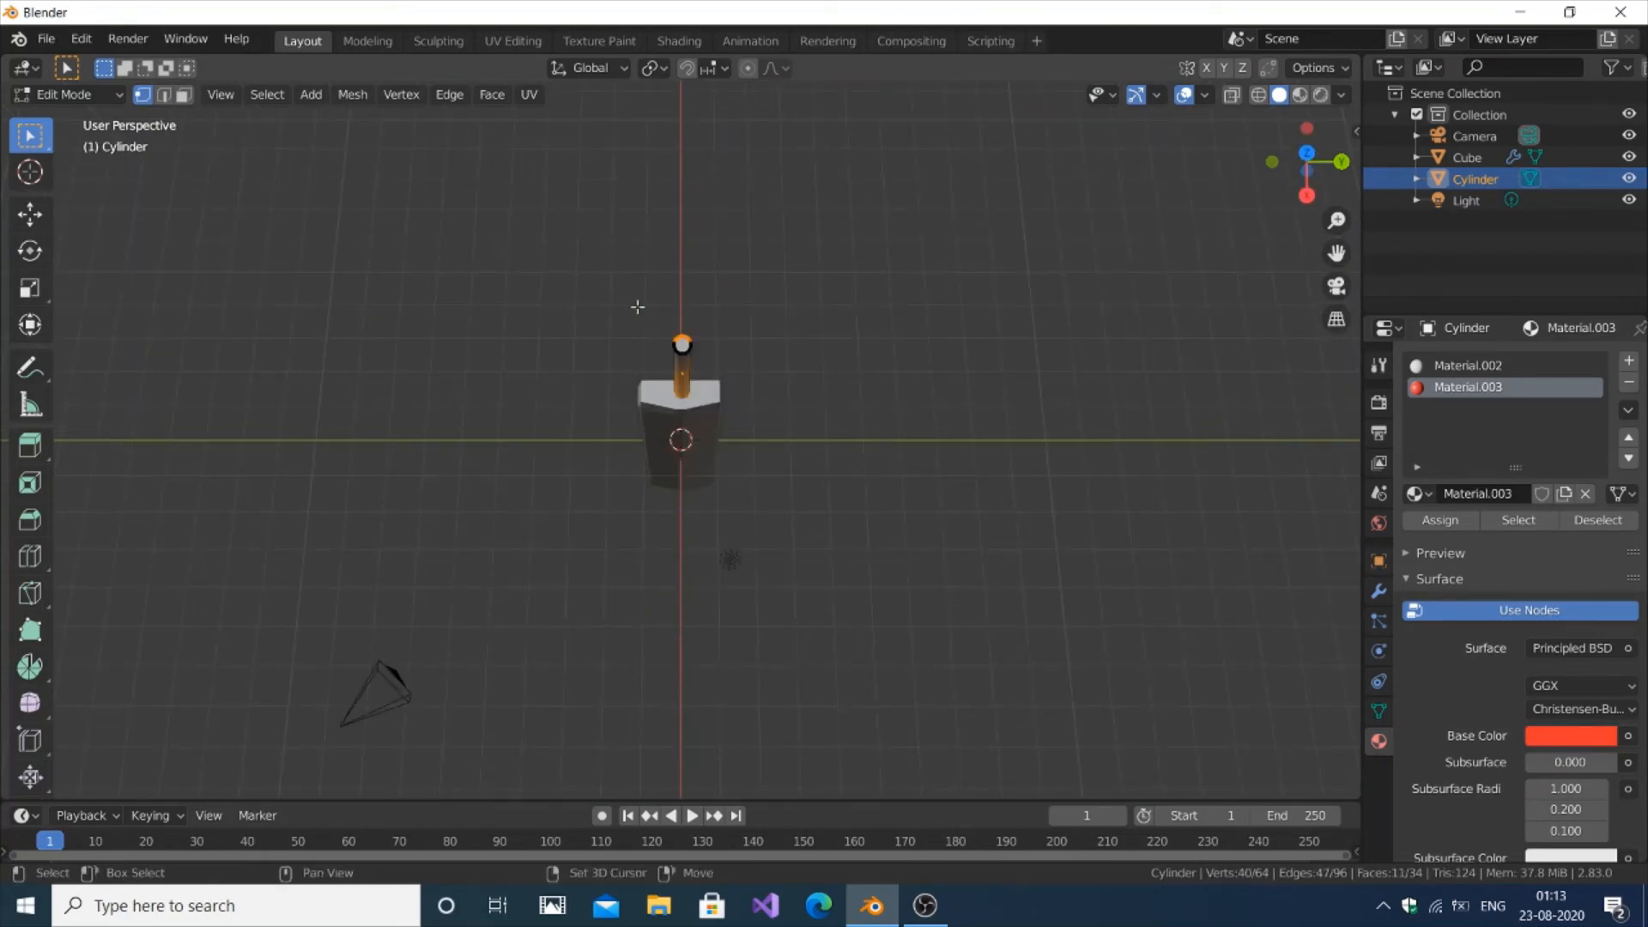
shift+drag(638, 306, 734, 388)
key(KP_8)
key(KP_8)
key(KP_8)
key(KP_8)
key(KP_8)
key(KP_8)
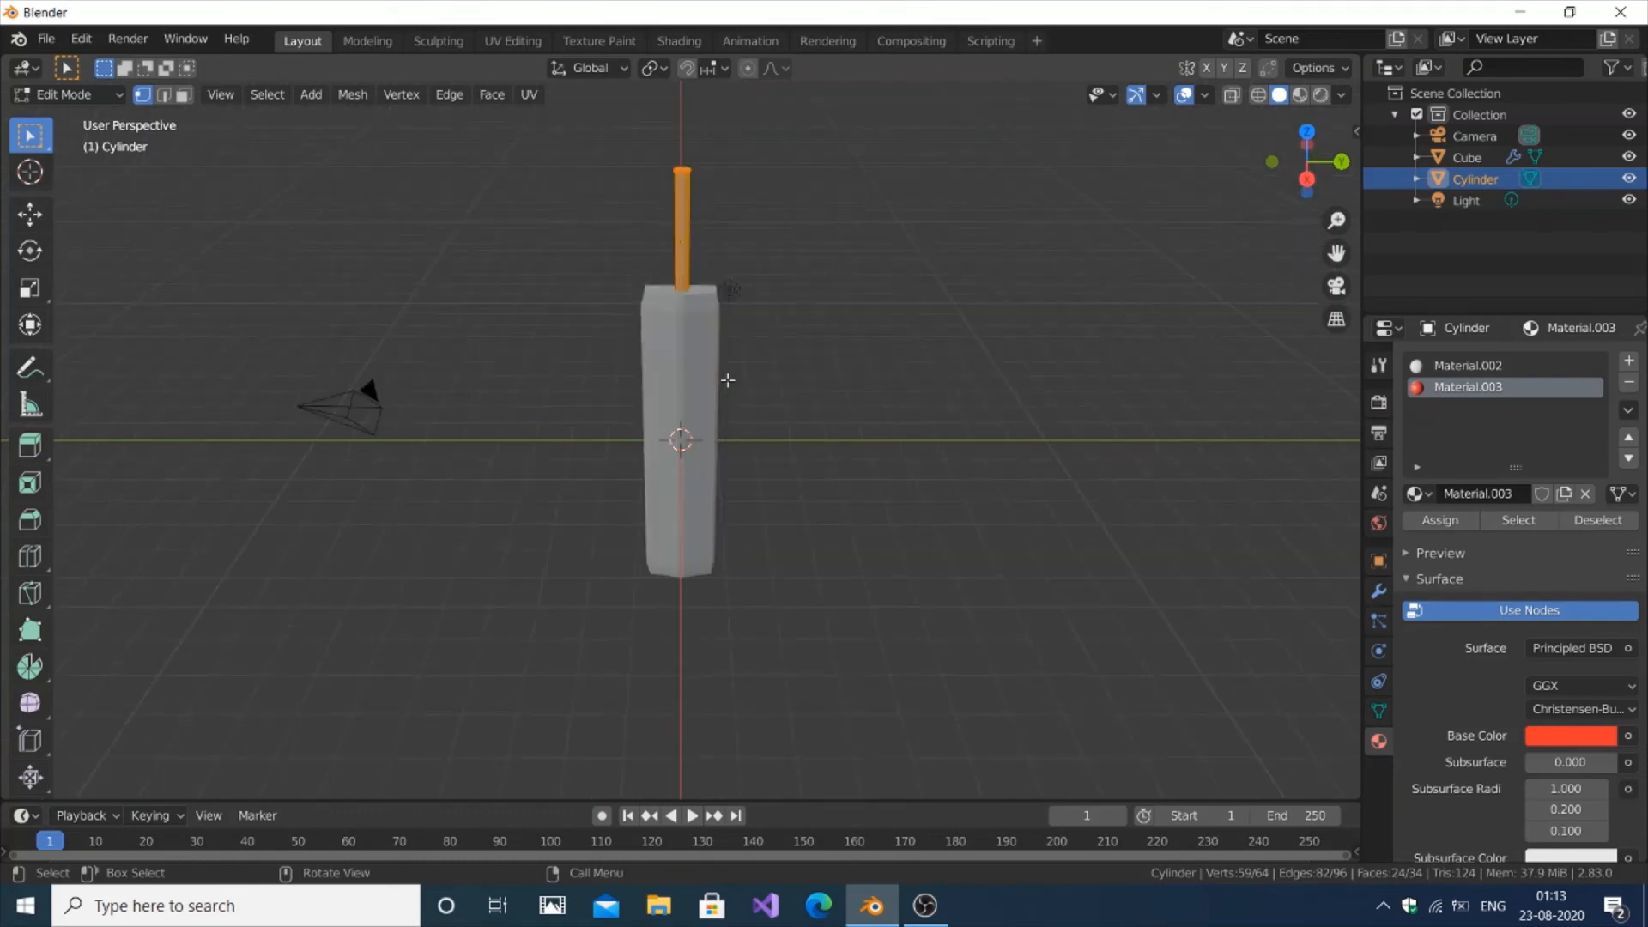
key(KP_8)
key(KP_8)
shift+drag(664, 252, 767, 317)
Add the handle's remaining vertices from the other side so that its whole mesh is selected
key(KP_4)
key(KP_4)
key(KP_4)
key(KP_4)
key(KP_4)
key(KP_4)
key(KP_4)
key(KP_4)
key(KP_4)
key(KP_4)
key(KP_4)
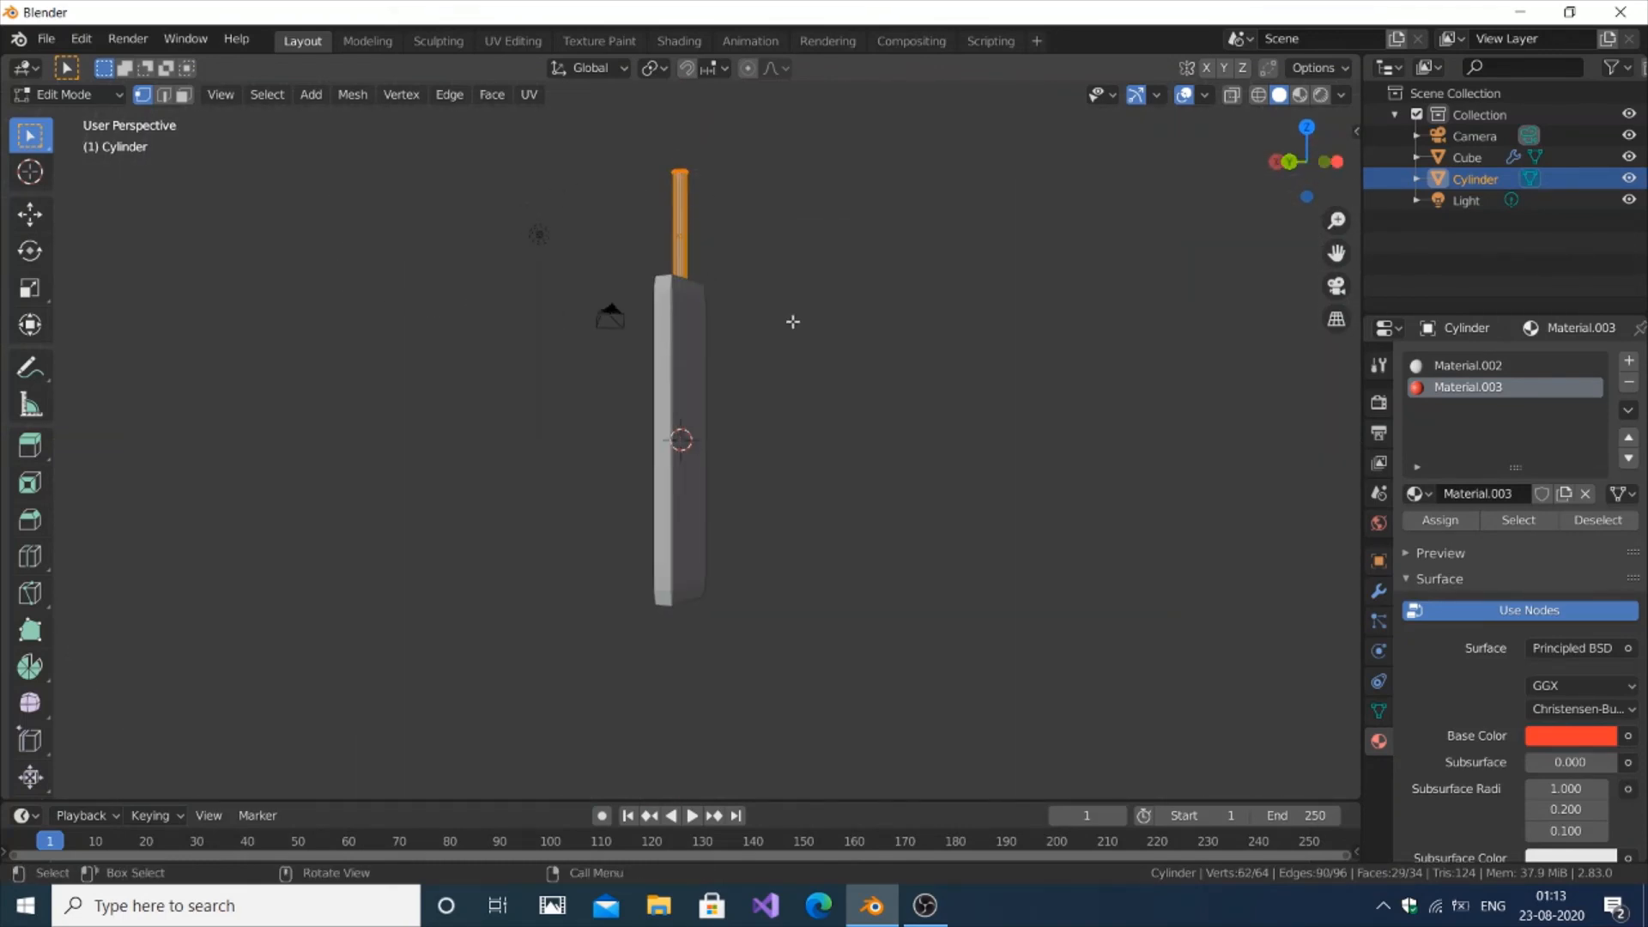
shift+drag(656, 240, 750, 302)
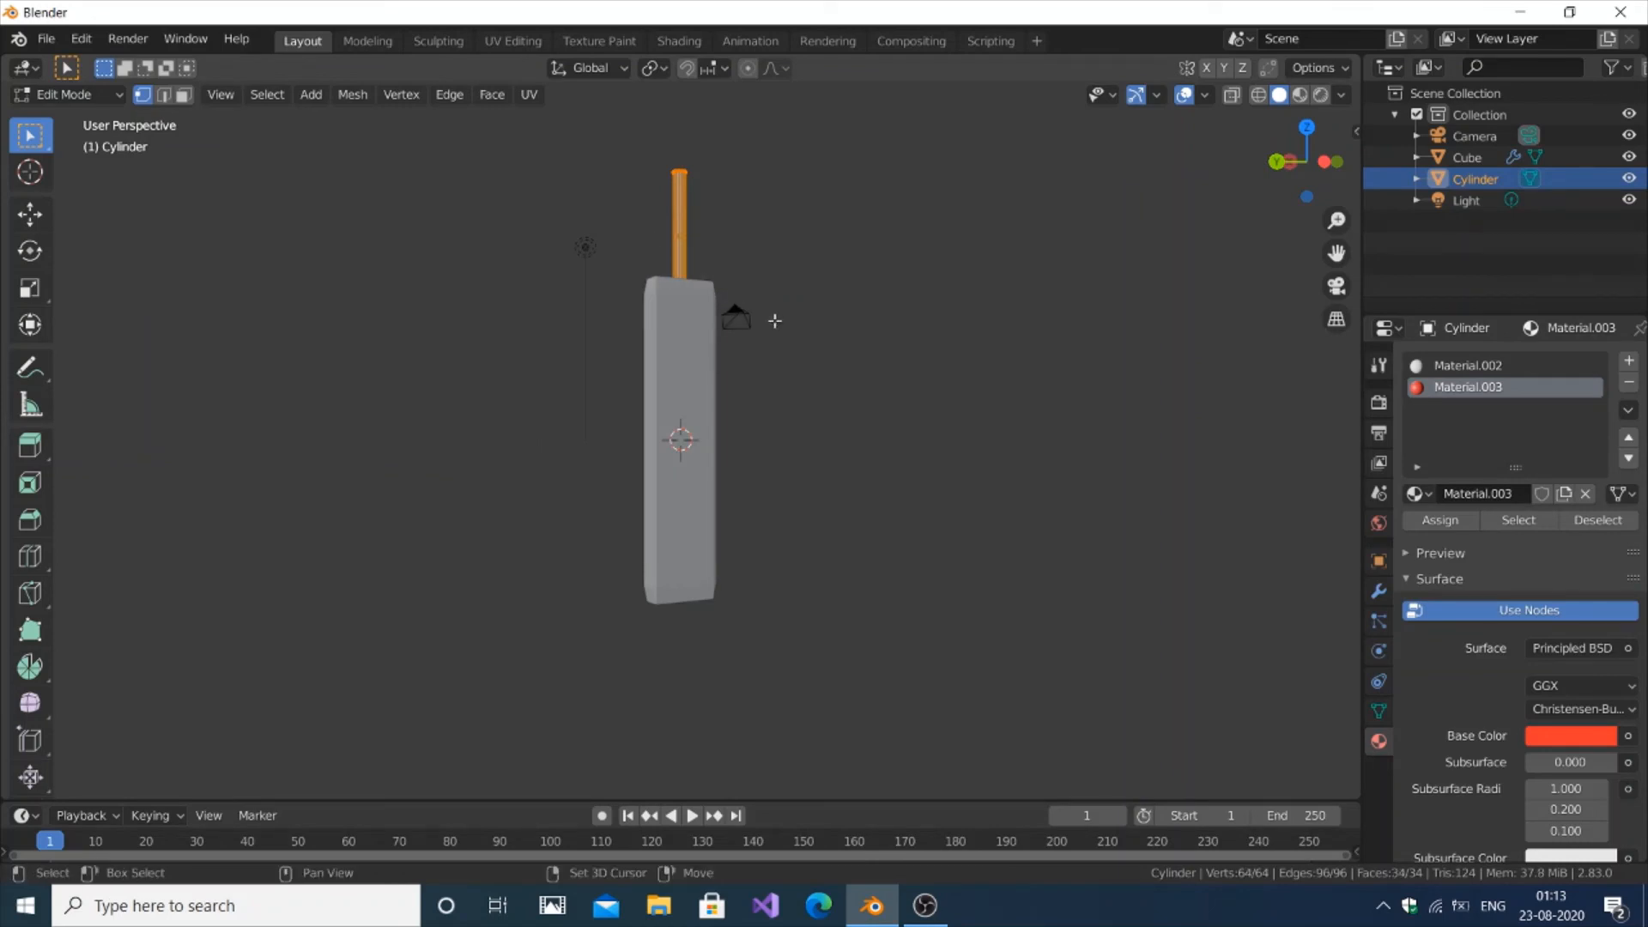
shift+drag(610, 192, 824, 335)
shift+drag(637, 151, 916, 337)
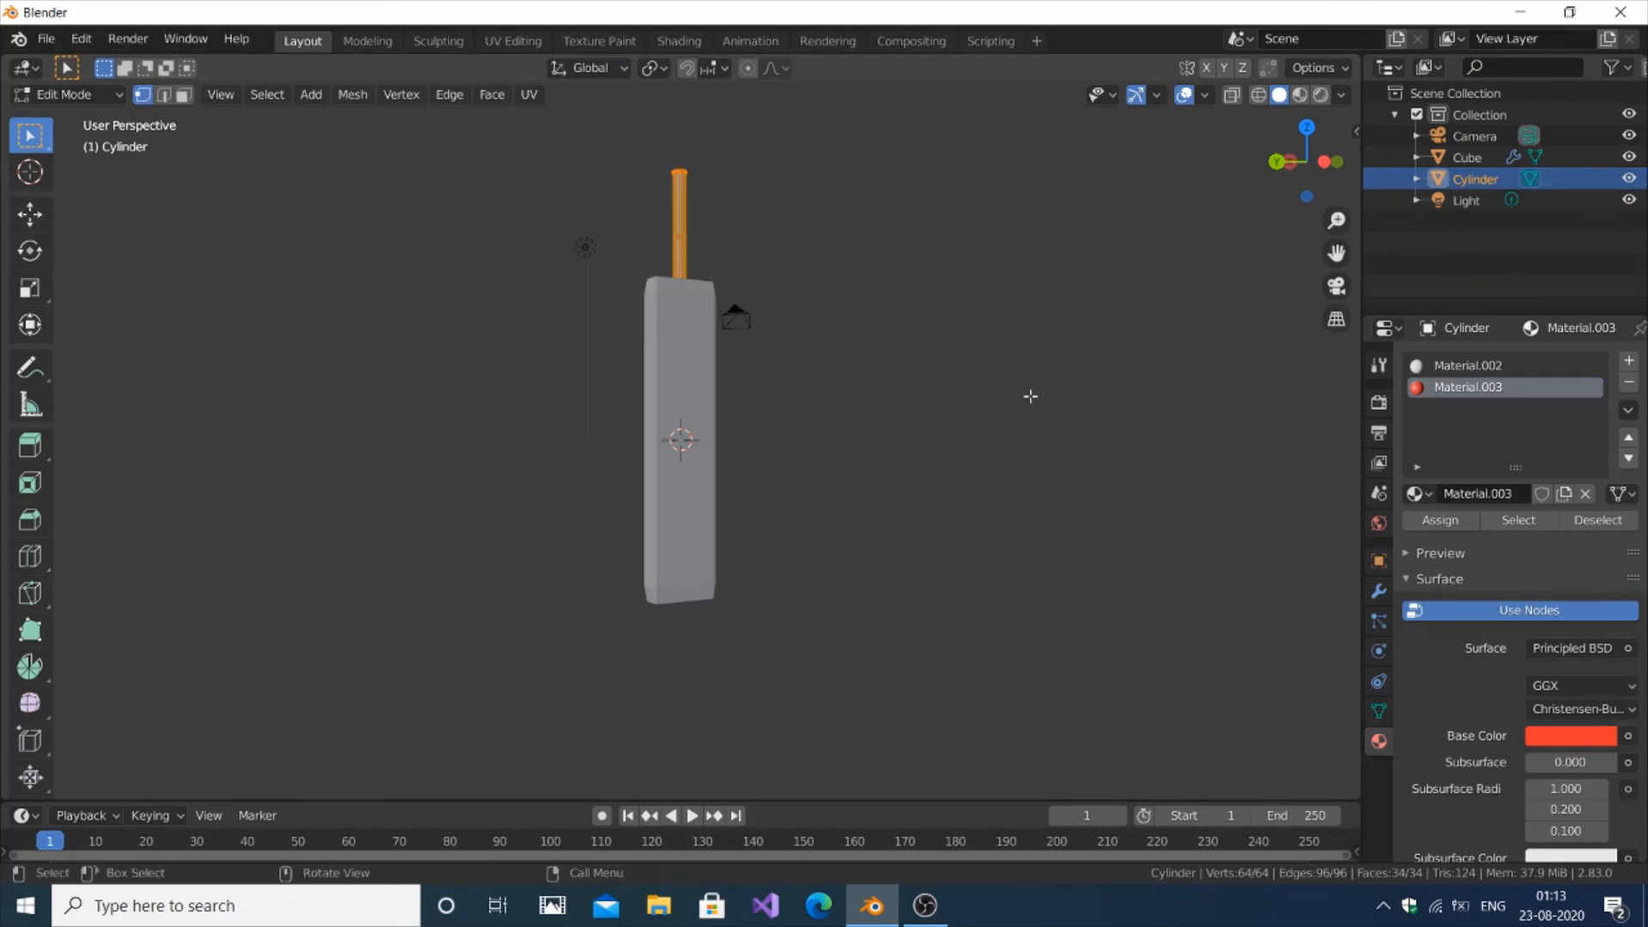
Assign the red material Material.003 to the selected handle geometry and deselect everything
key(KP_6)
key(KP_6)
key(KP_6)
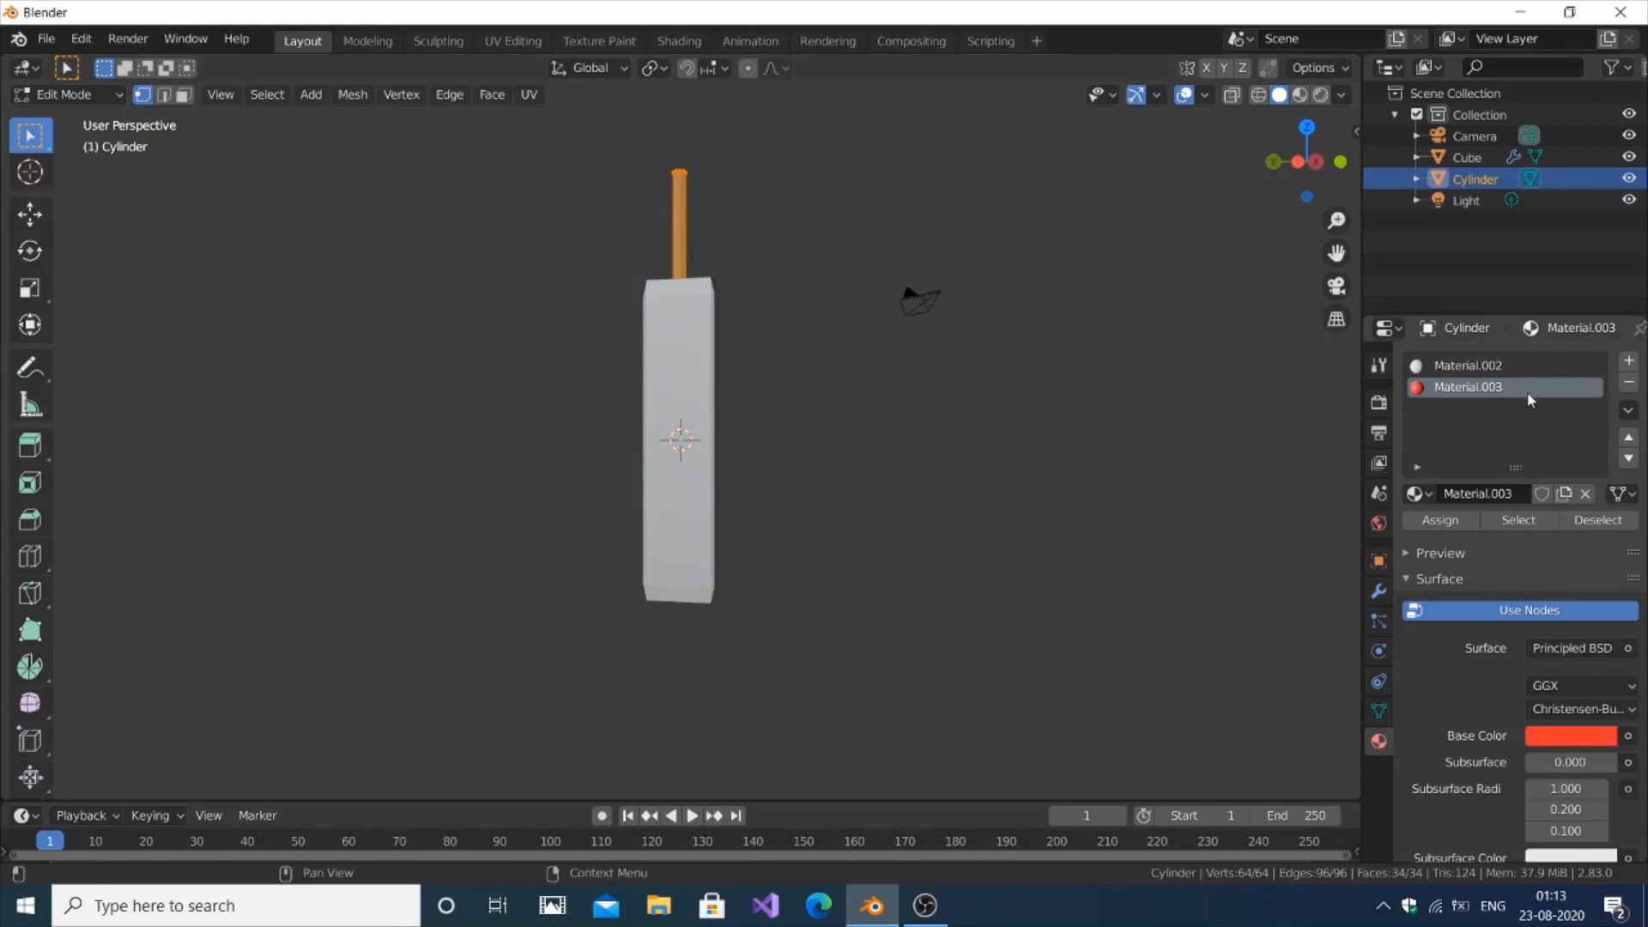
click(1440, 522)
key(alt+a)
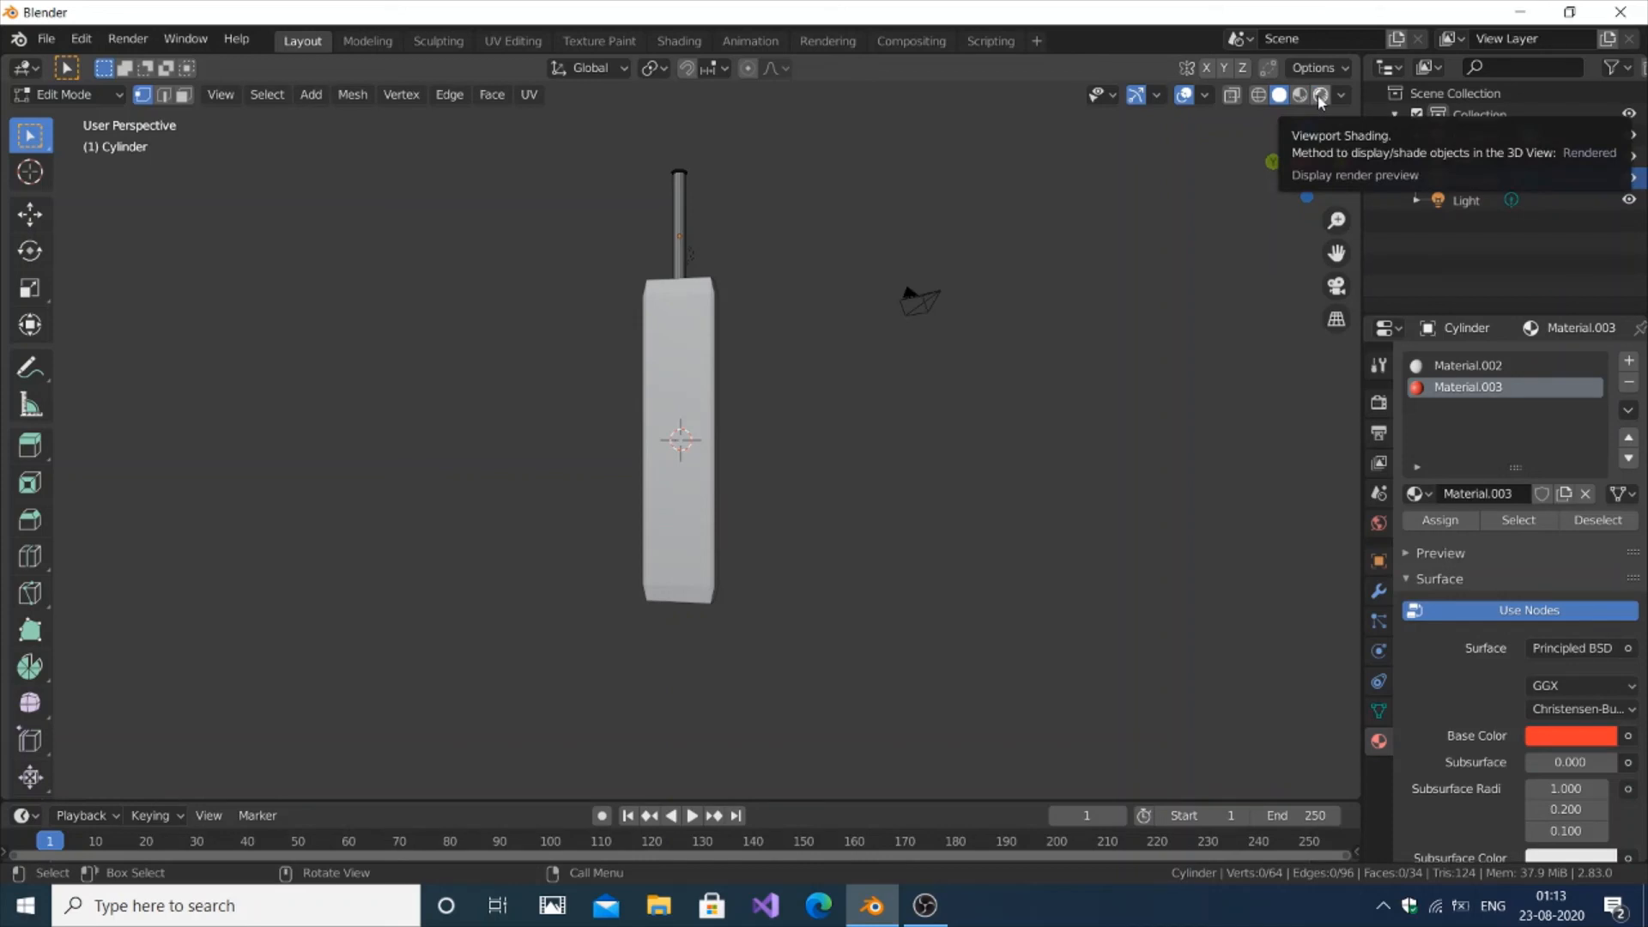
Switch the viewport to Rendered shading and hide the overlays for a clean view of the bat
click(1321, 95)
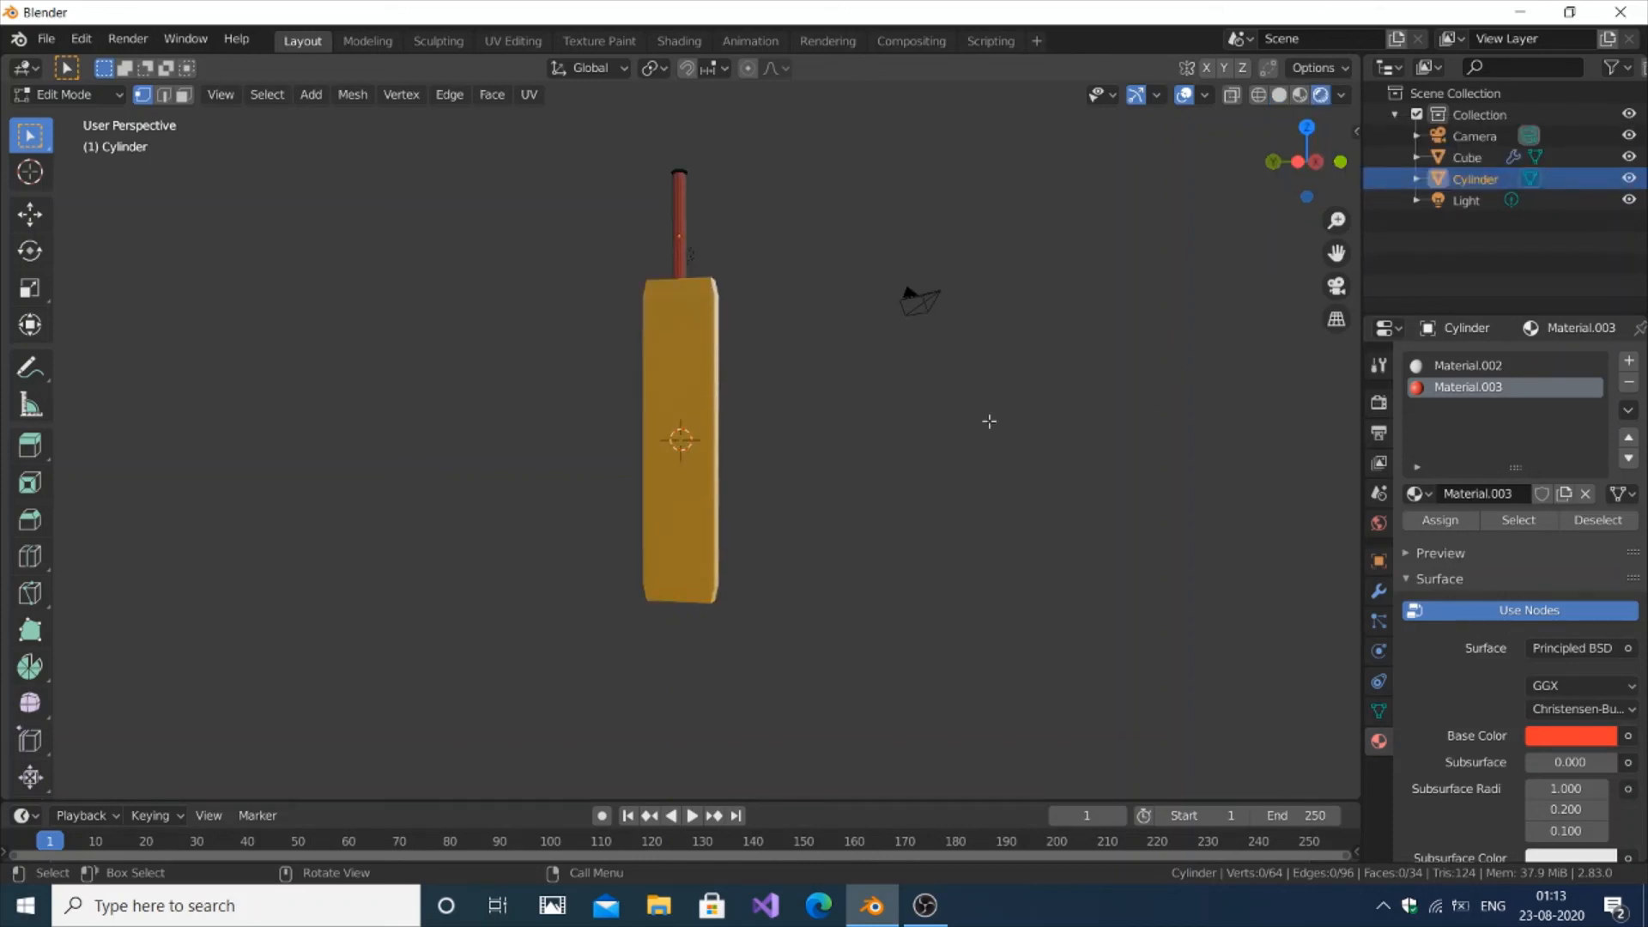
middle_drag(1071, 304, 859, 318)
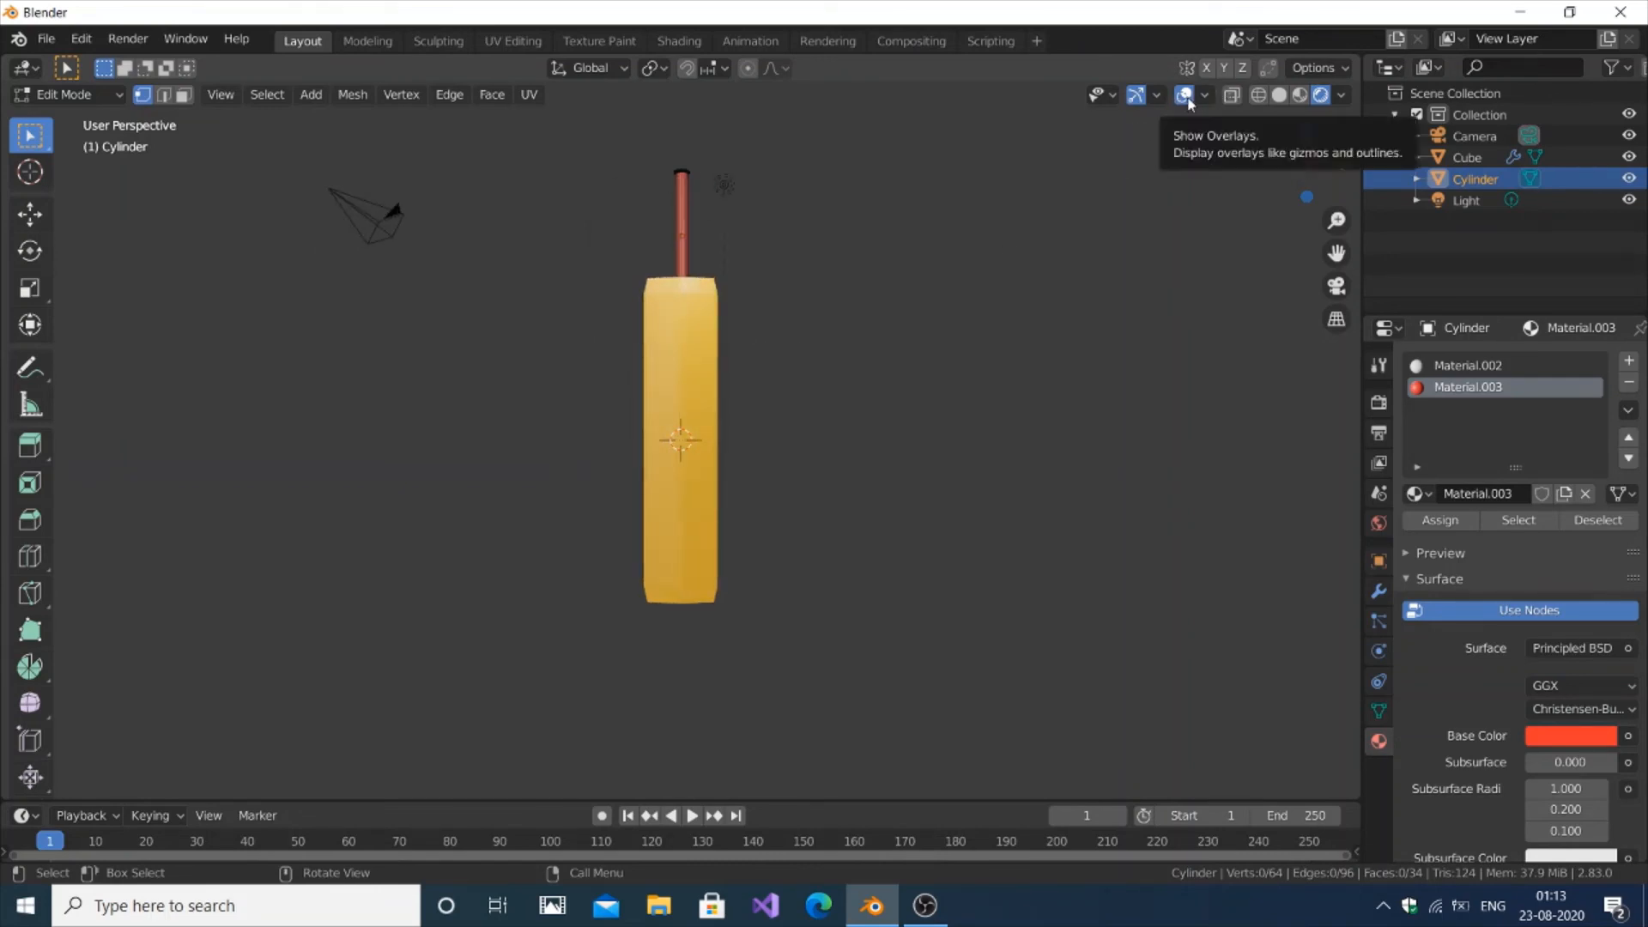
click(1186, 95)
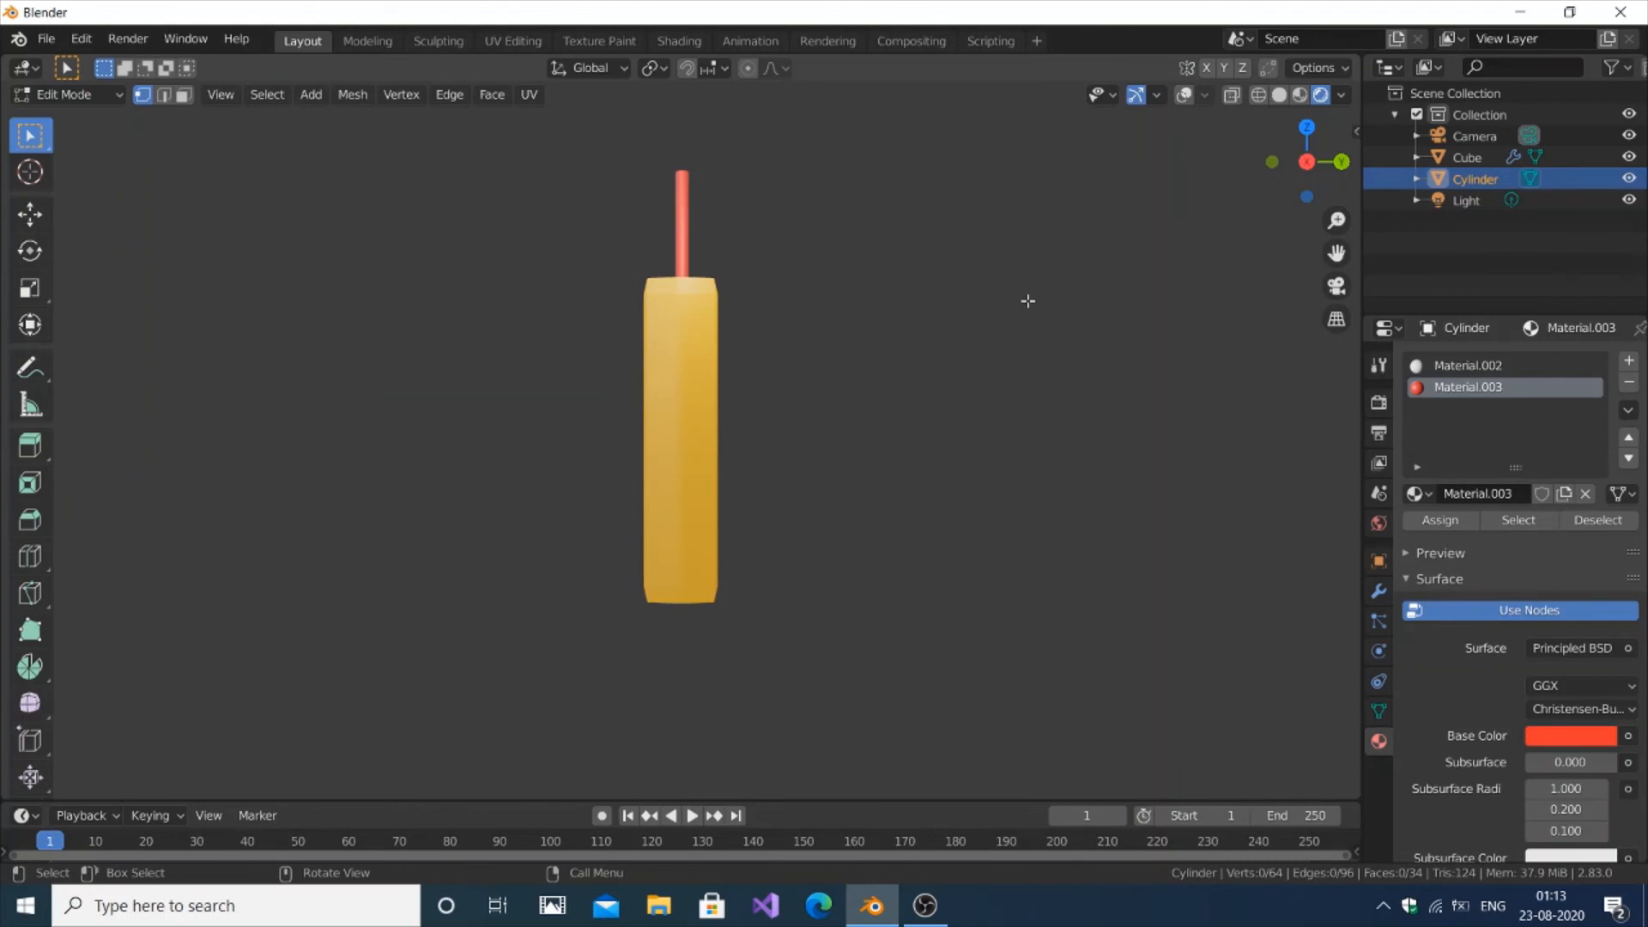
Examine the coloured bat from all around, including its top, back and underside
scroll(1027, 301, up, 3)
scroll(1028, 302, down, 1)
key(KP_8)
key(KP_8)
key(KP_8)
key(KP_8)
key(KP_8)
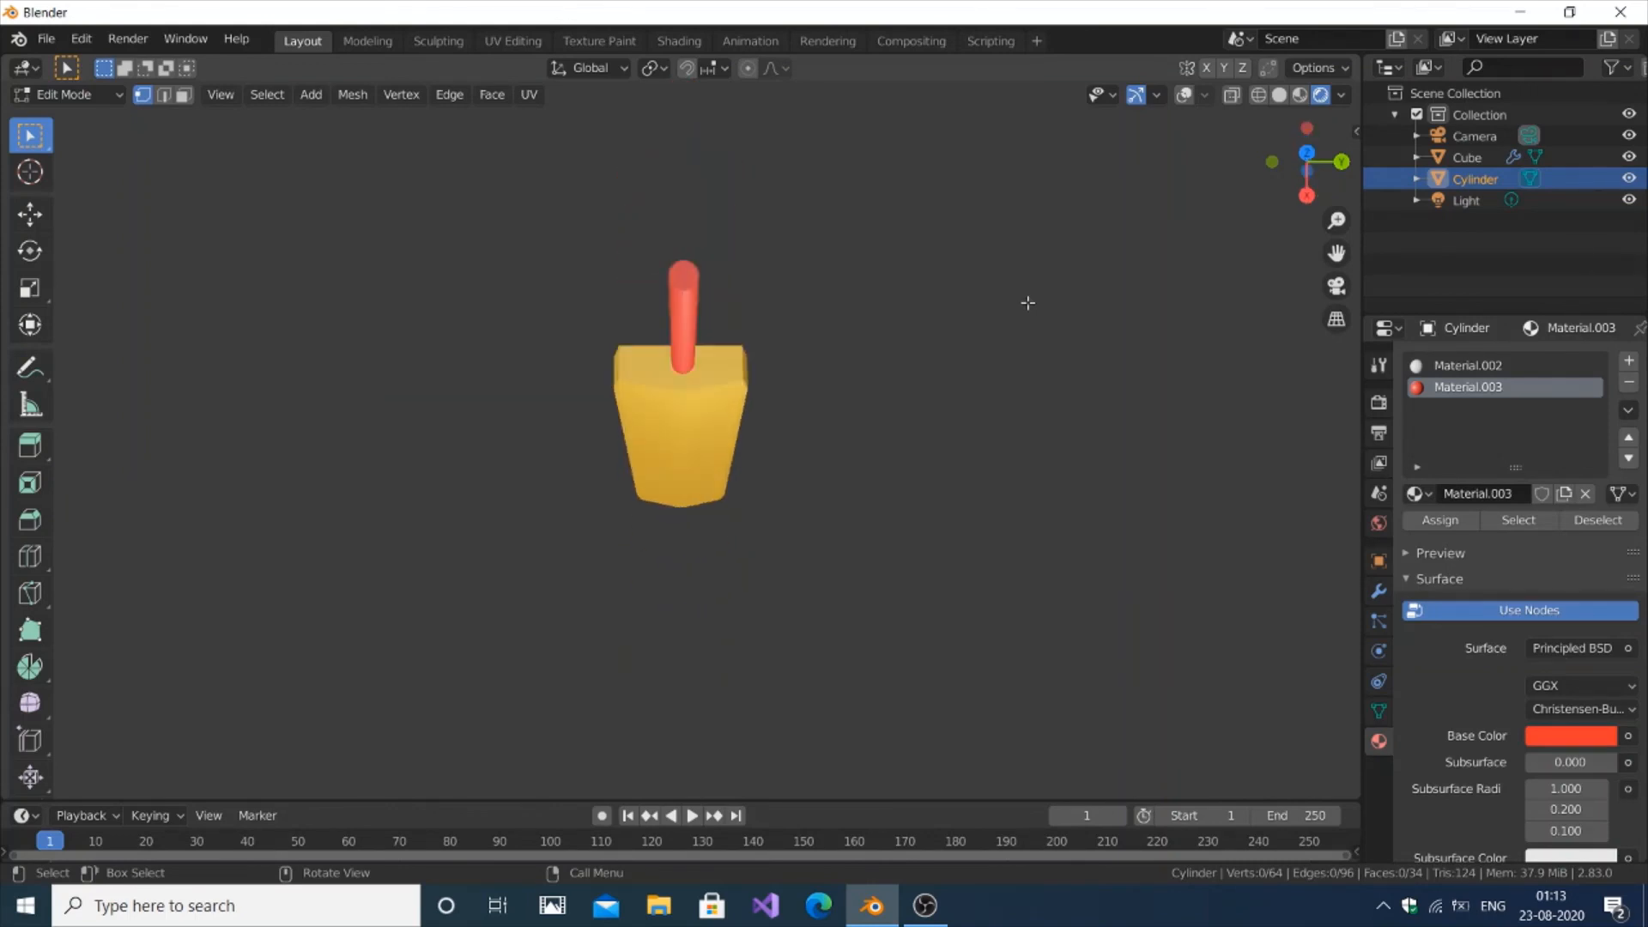
key(KP_8)
key(KP_8)
key(KP_8)
key(KP_8)
key(KP_8)
key(KP_8)
key(KP_8)
key(KP_8)
key(KP_8)
key(KP_8)
key(KP_8)
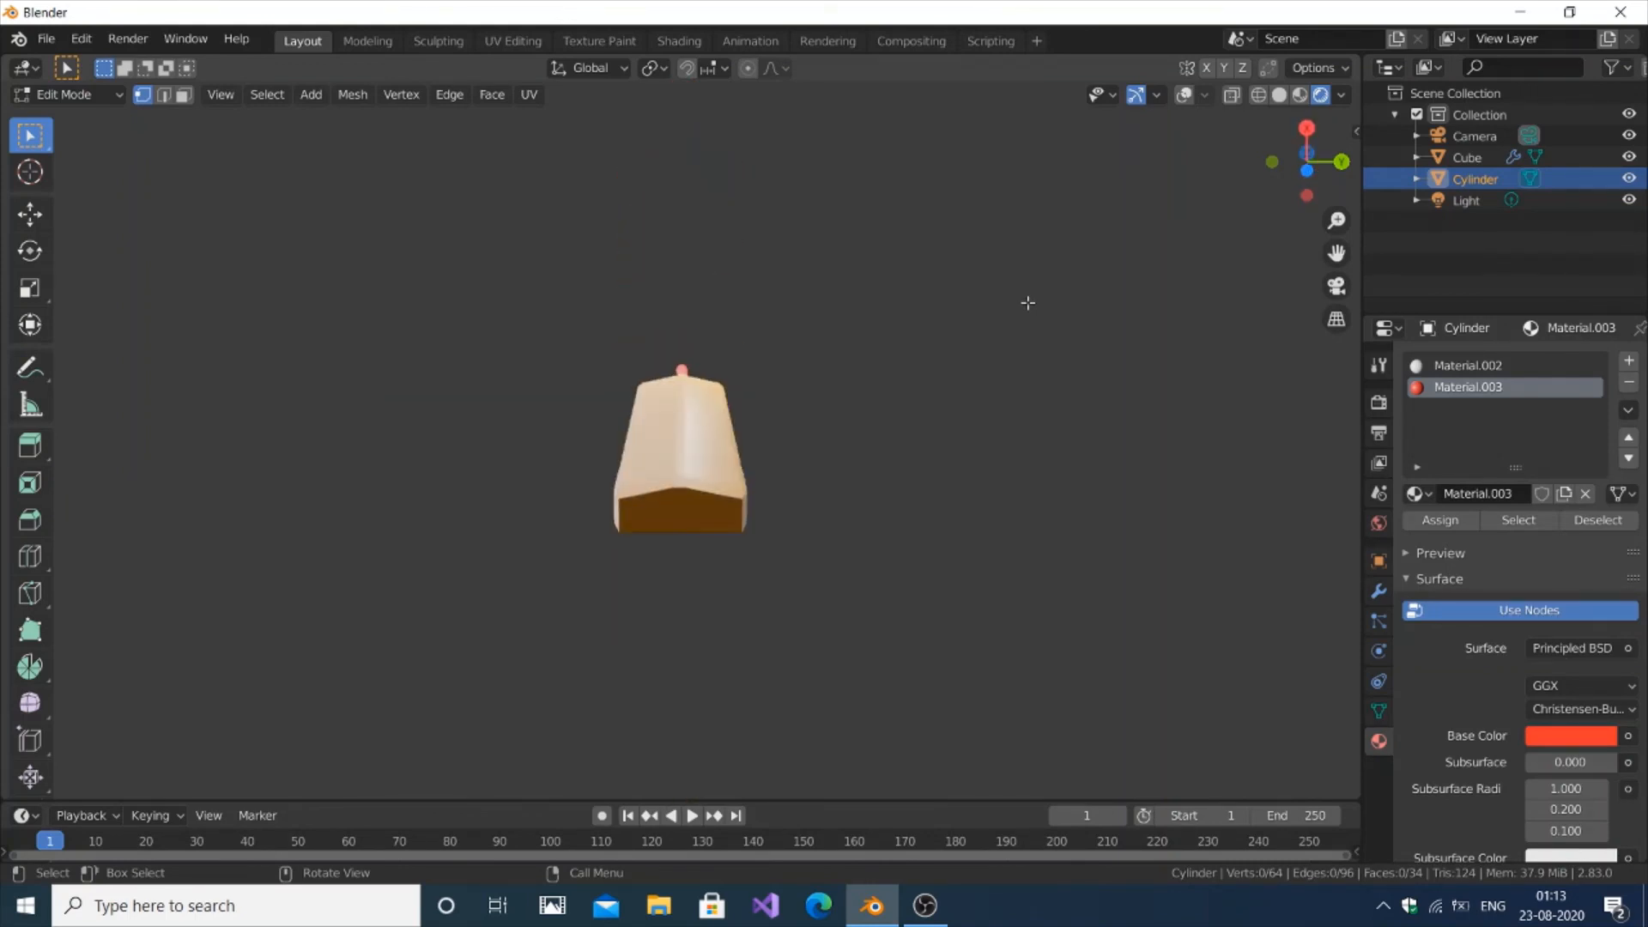
key(KP_8)
key(KP_8)
key(KP_8)
key(KP_8)
key(KP_8)
key(KP_8)
key(KP_8)
key(KP_8)
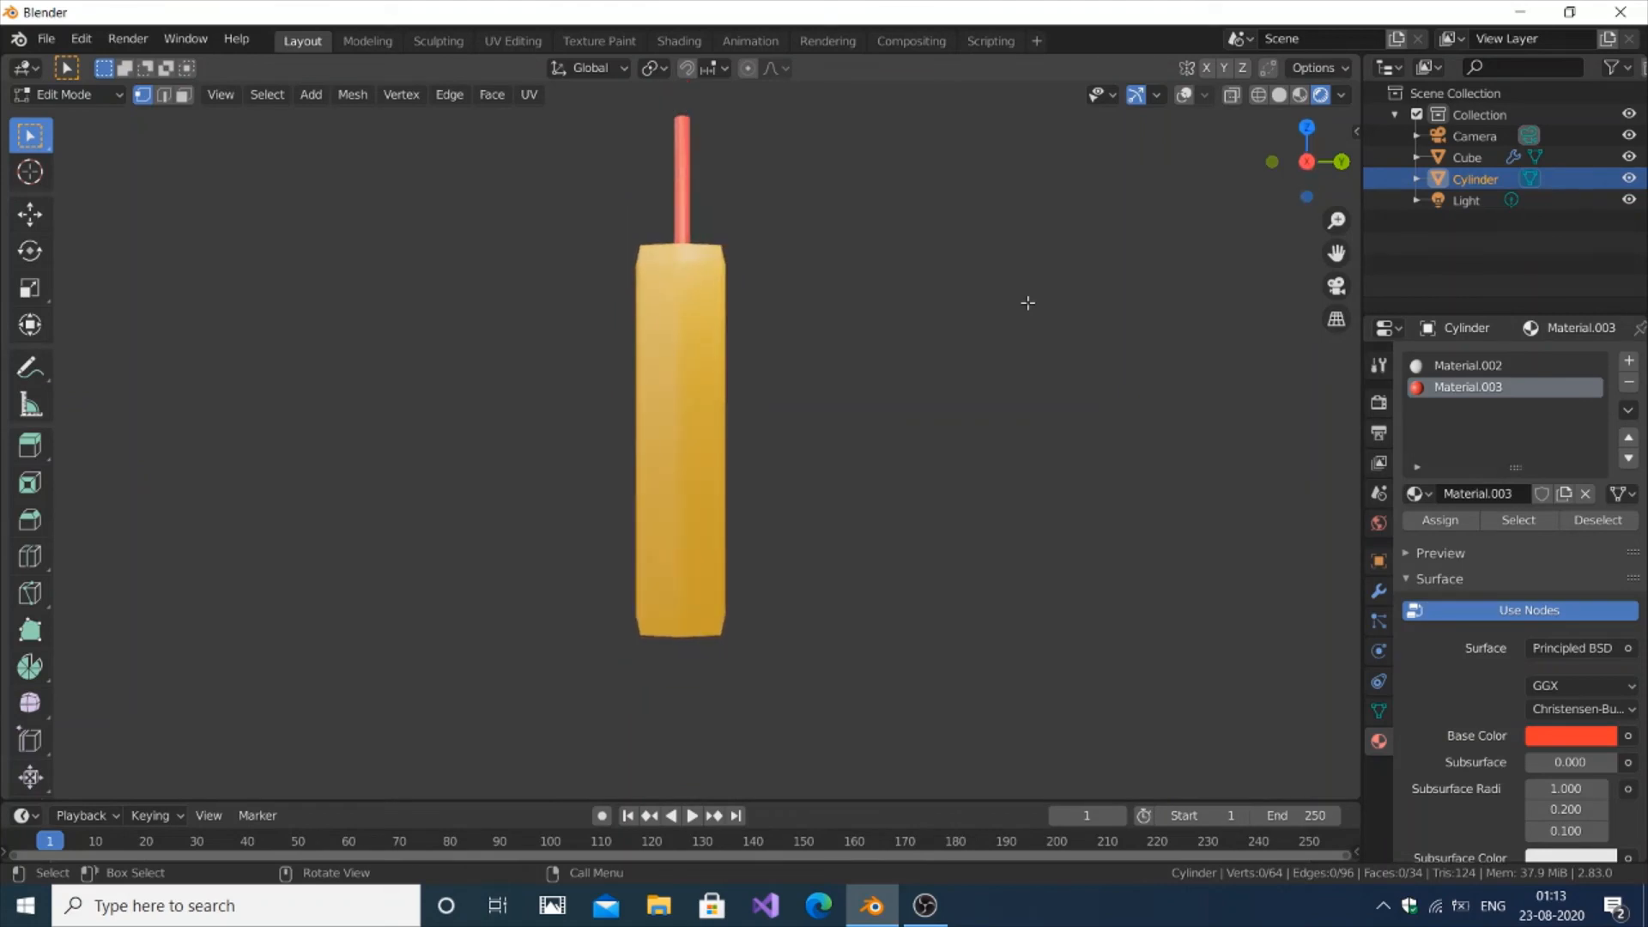
key(KP_8)
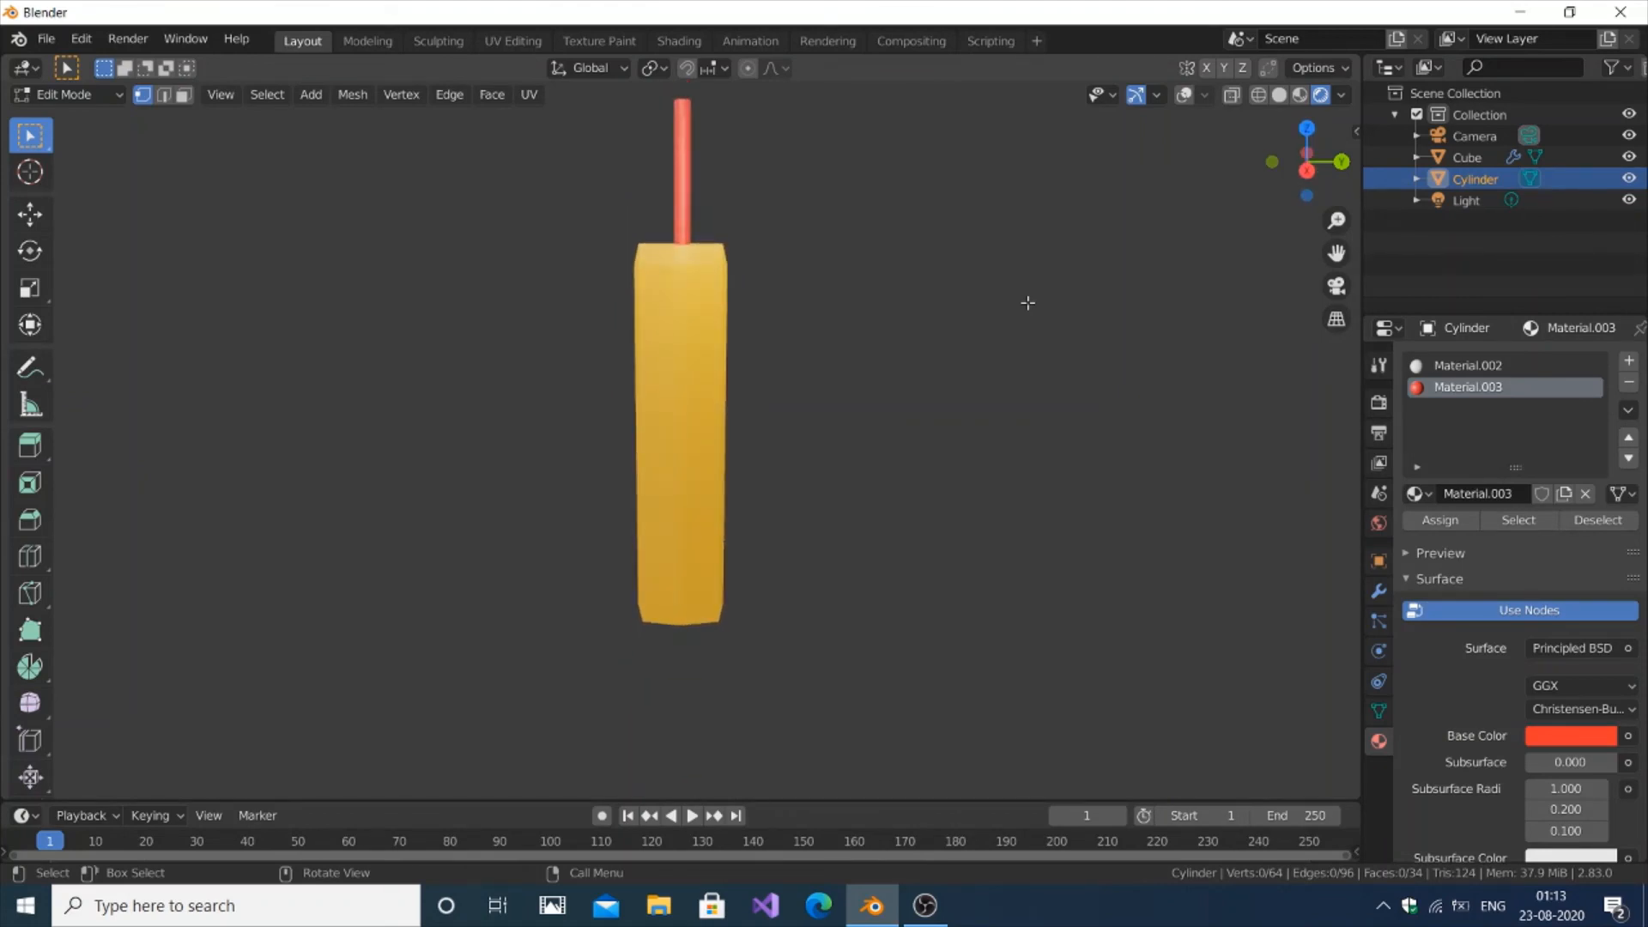